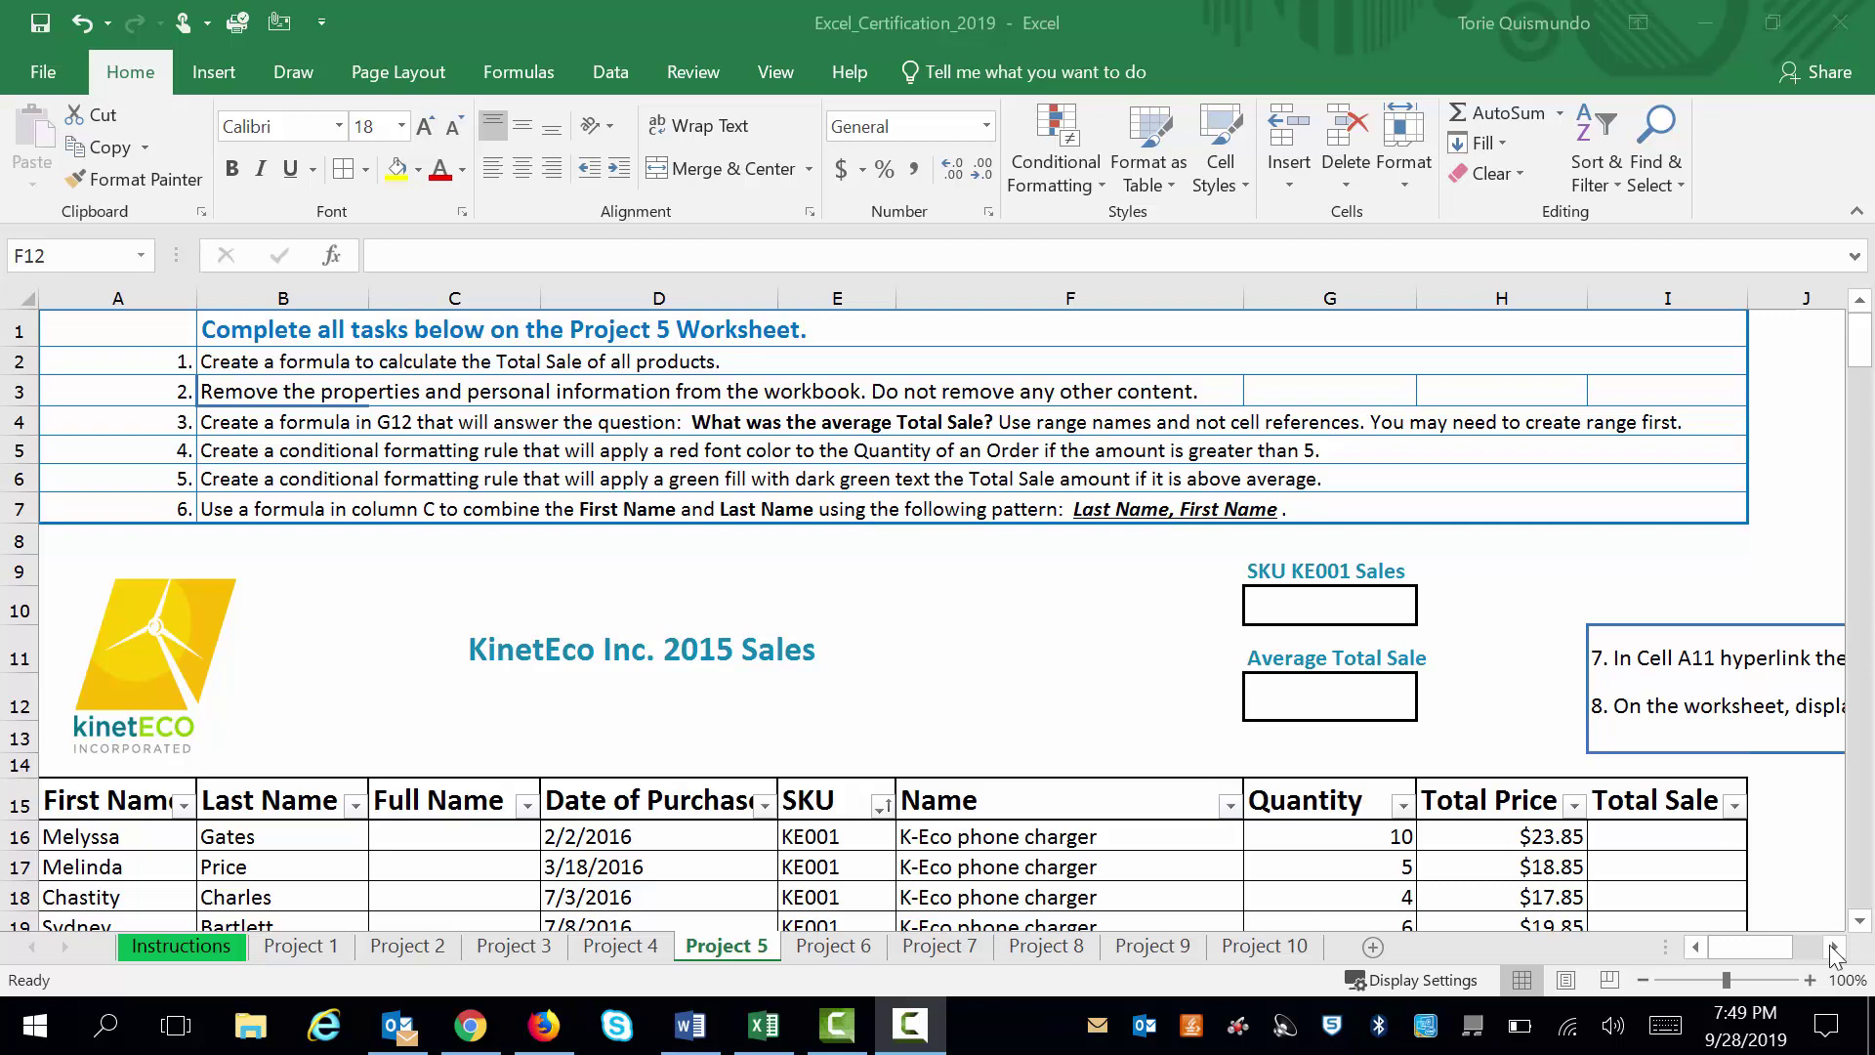
pyautogui.click(1624, 832)
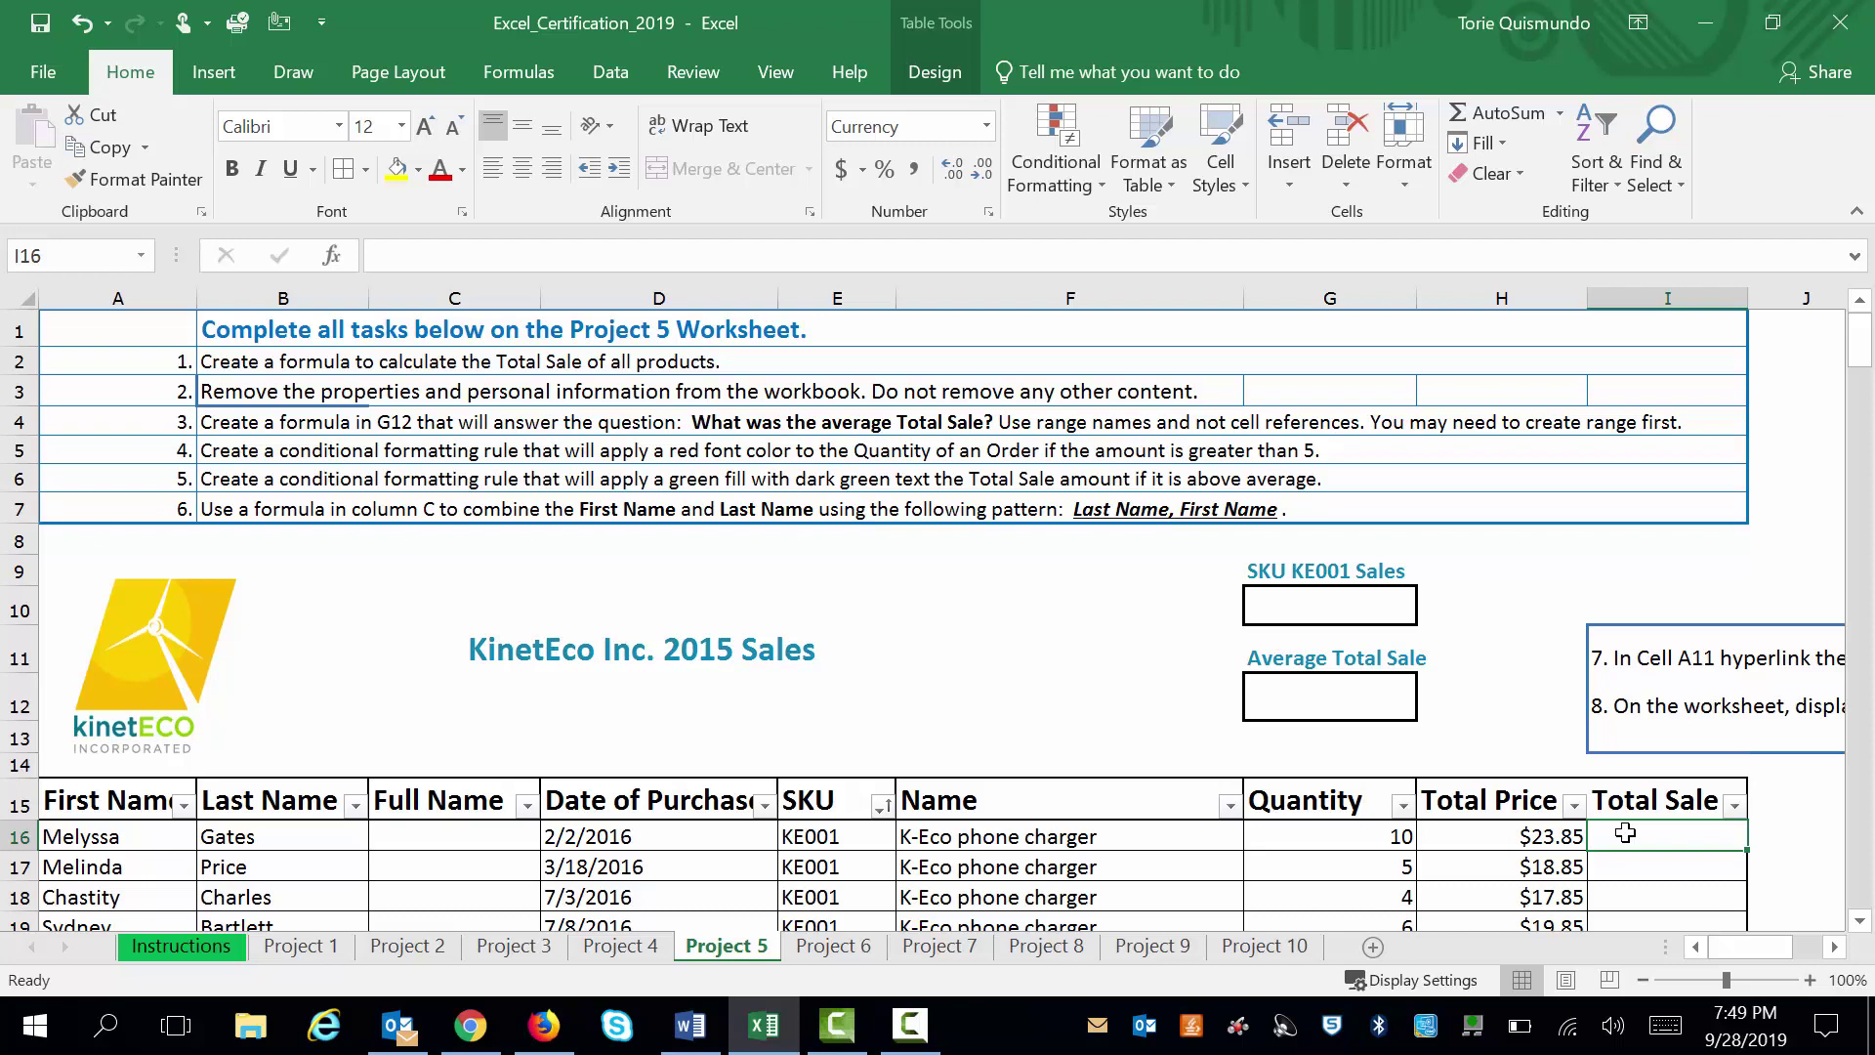
pyautogui.write('=')
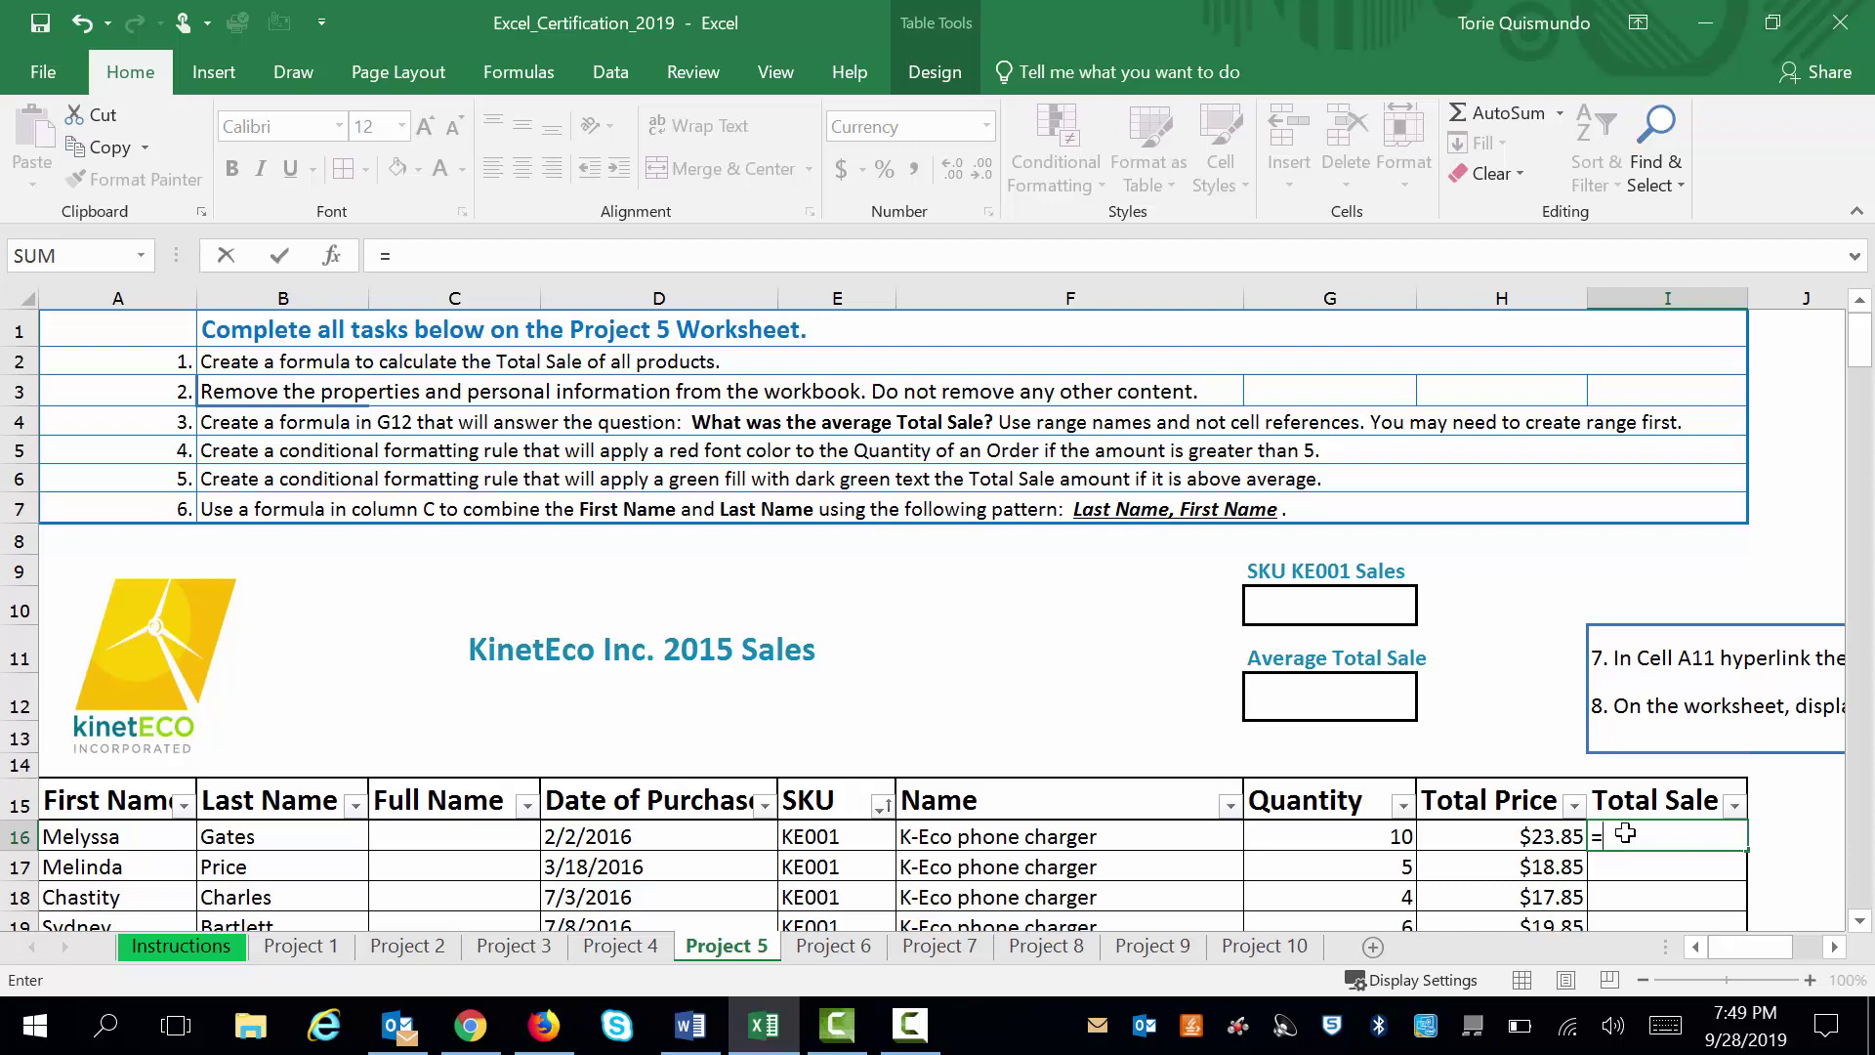
pyautogui.click(1540, 832)
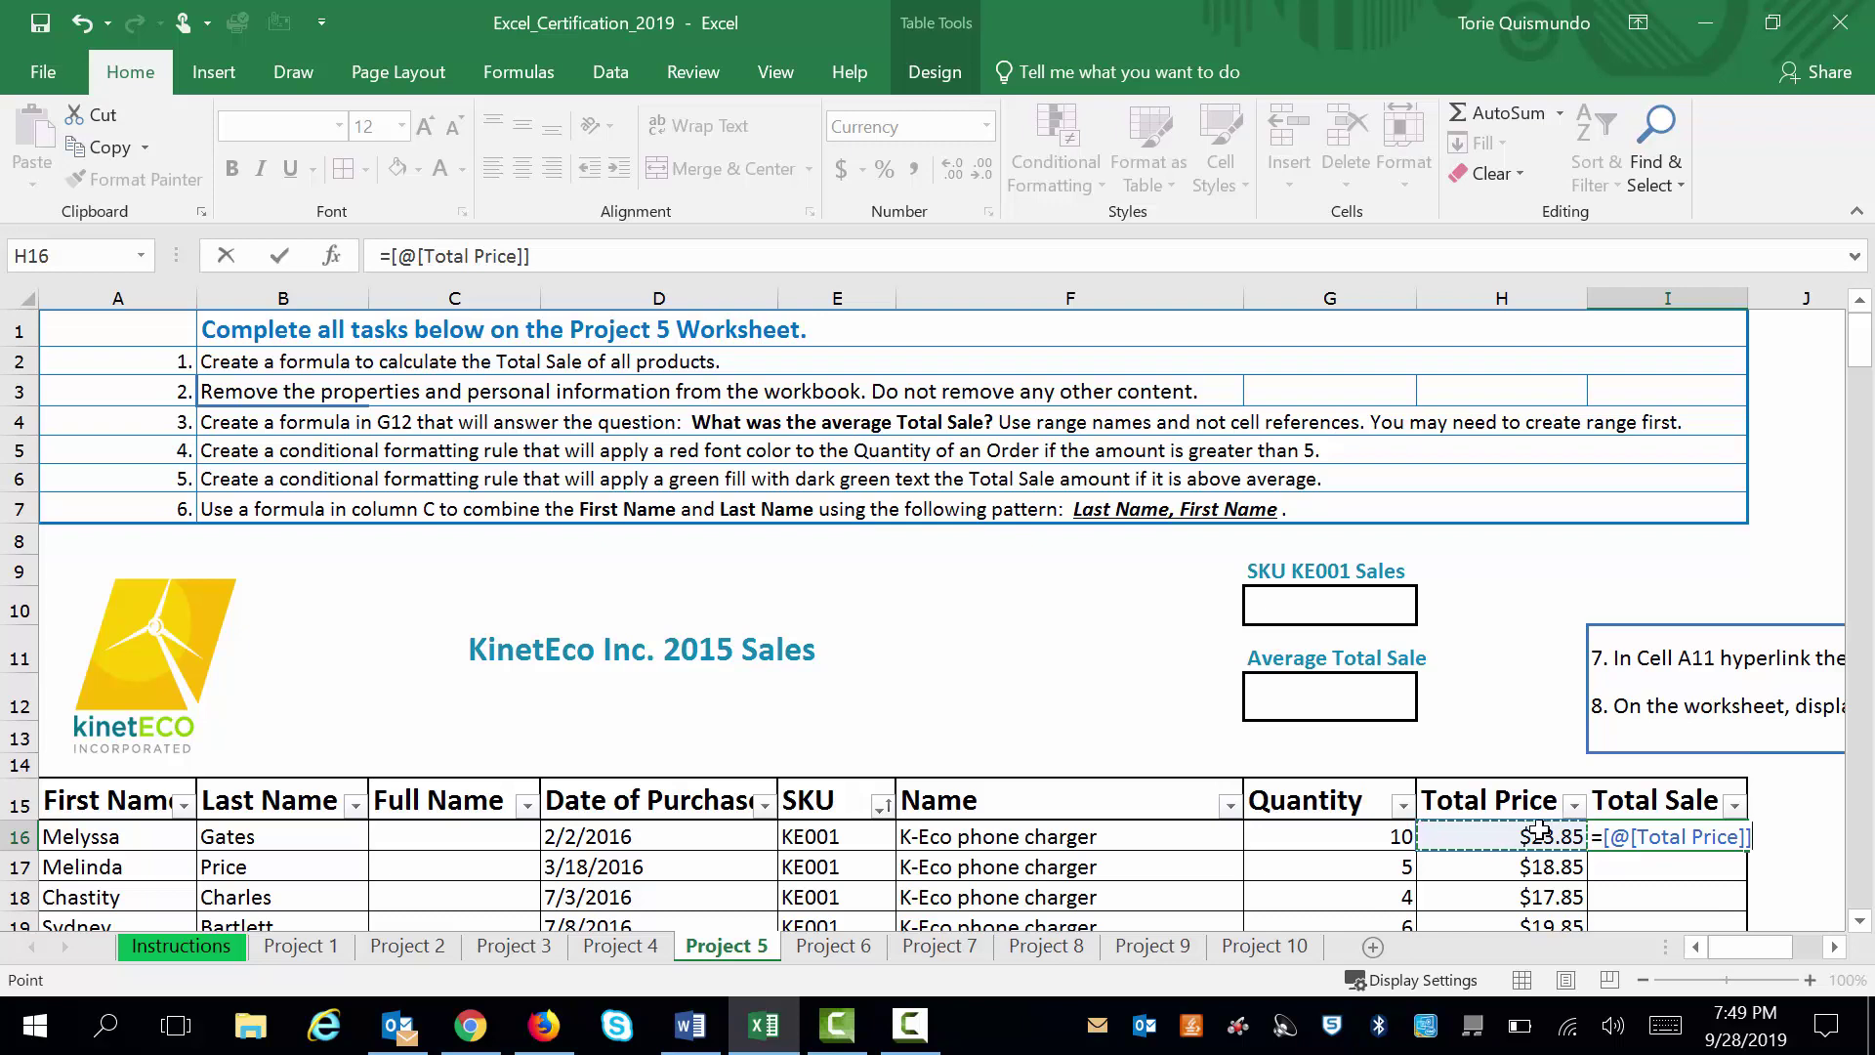
pyautogui.write('*')
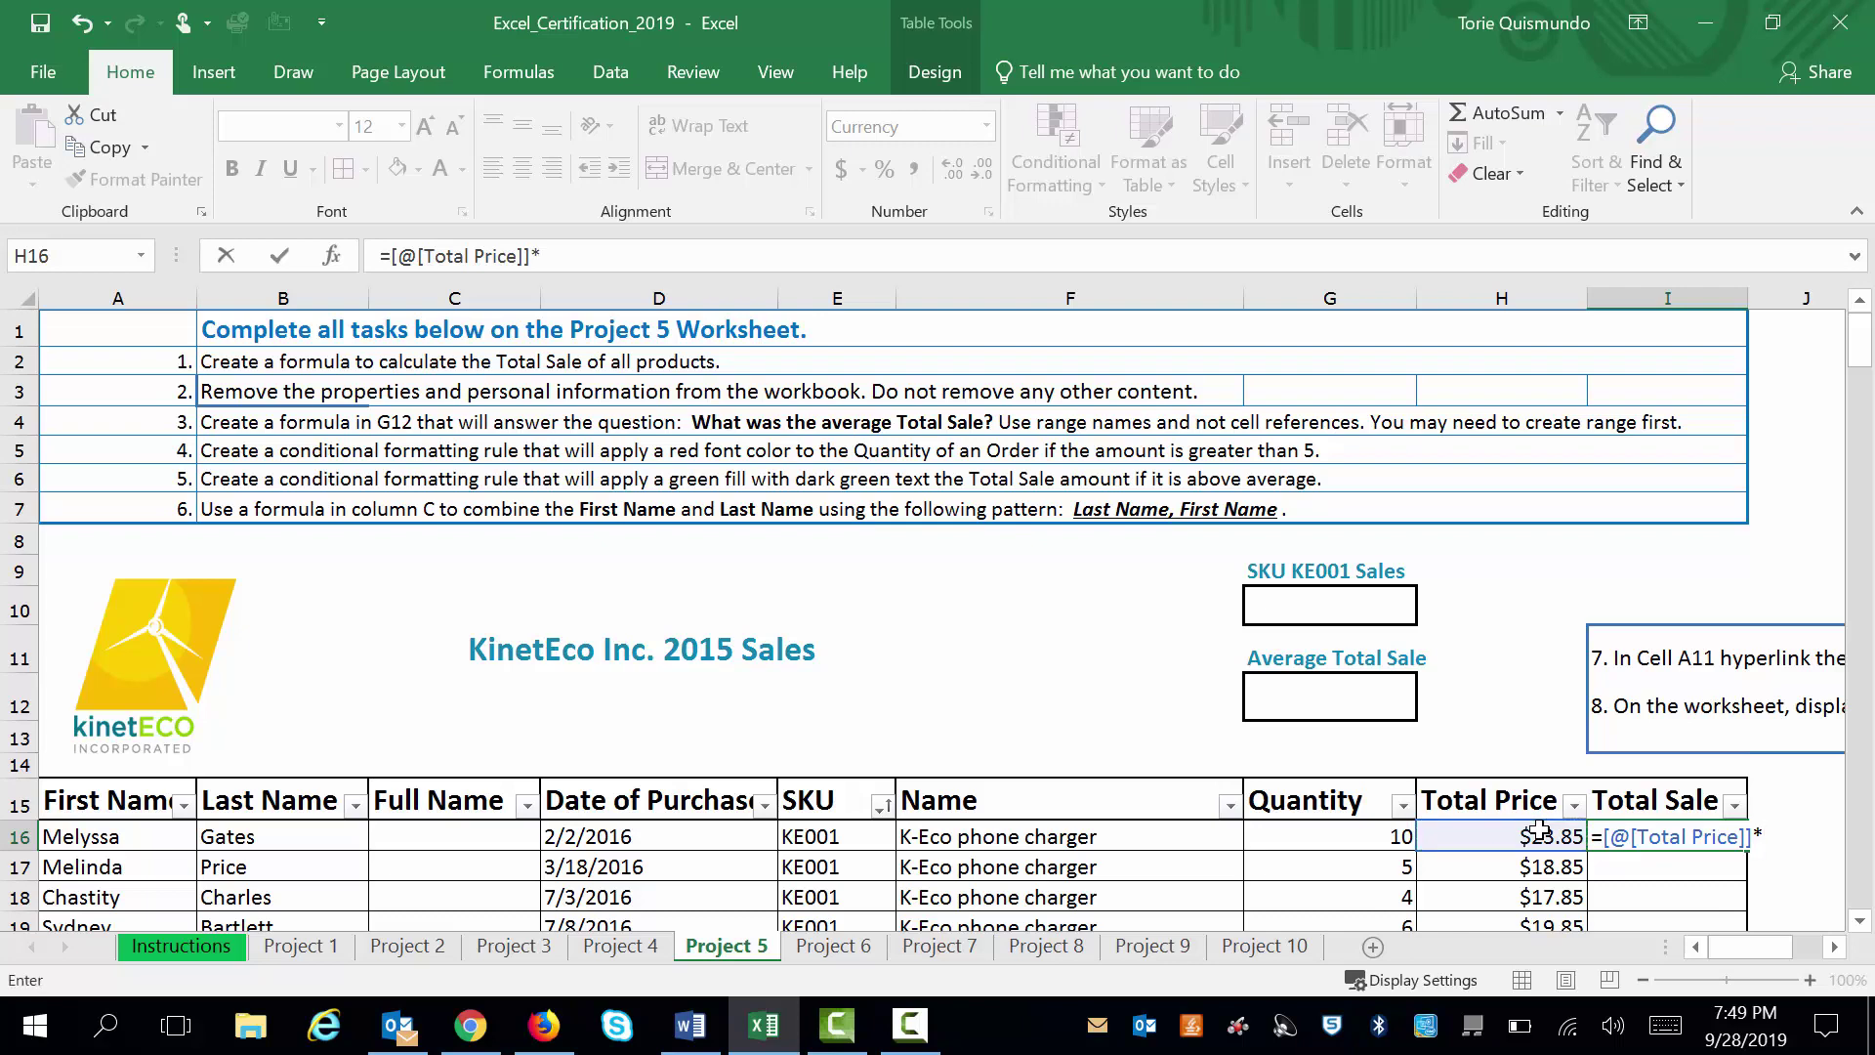
pyautogui.click(1321, 833)
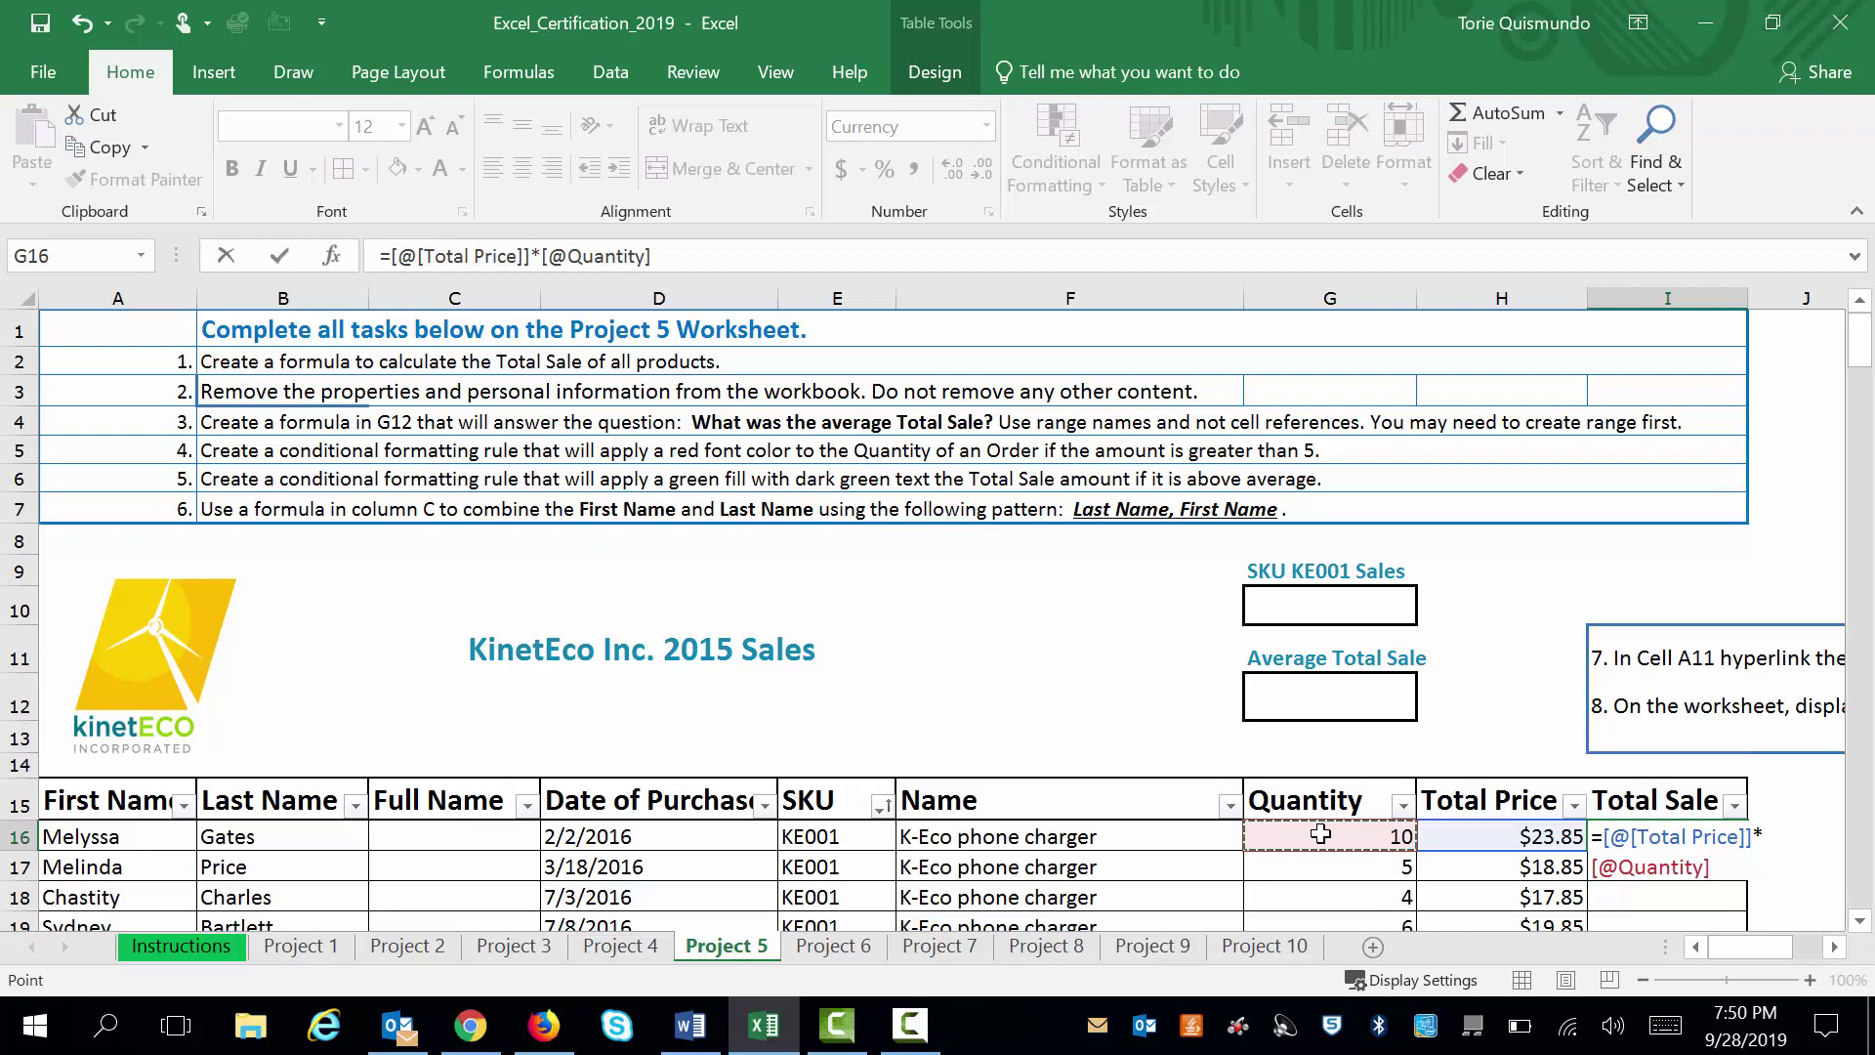
pyautogui.press('Return')
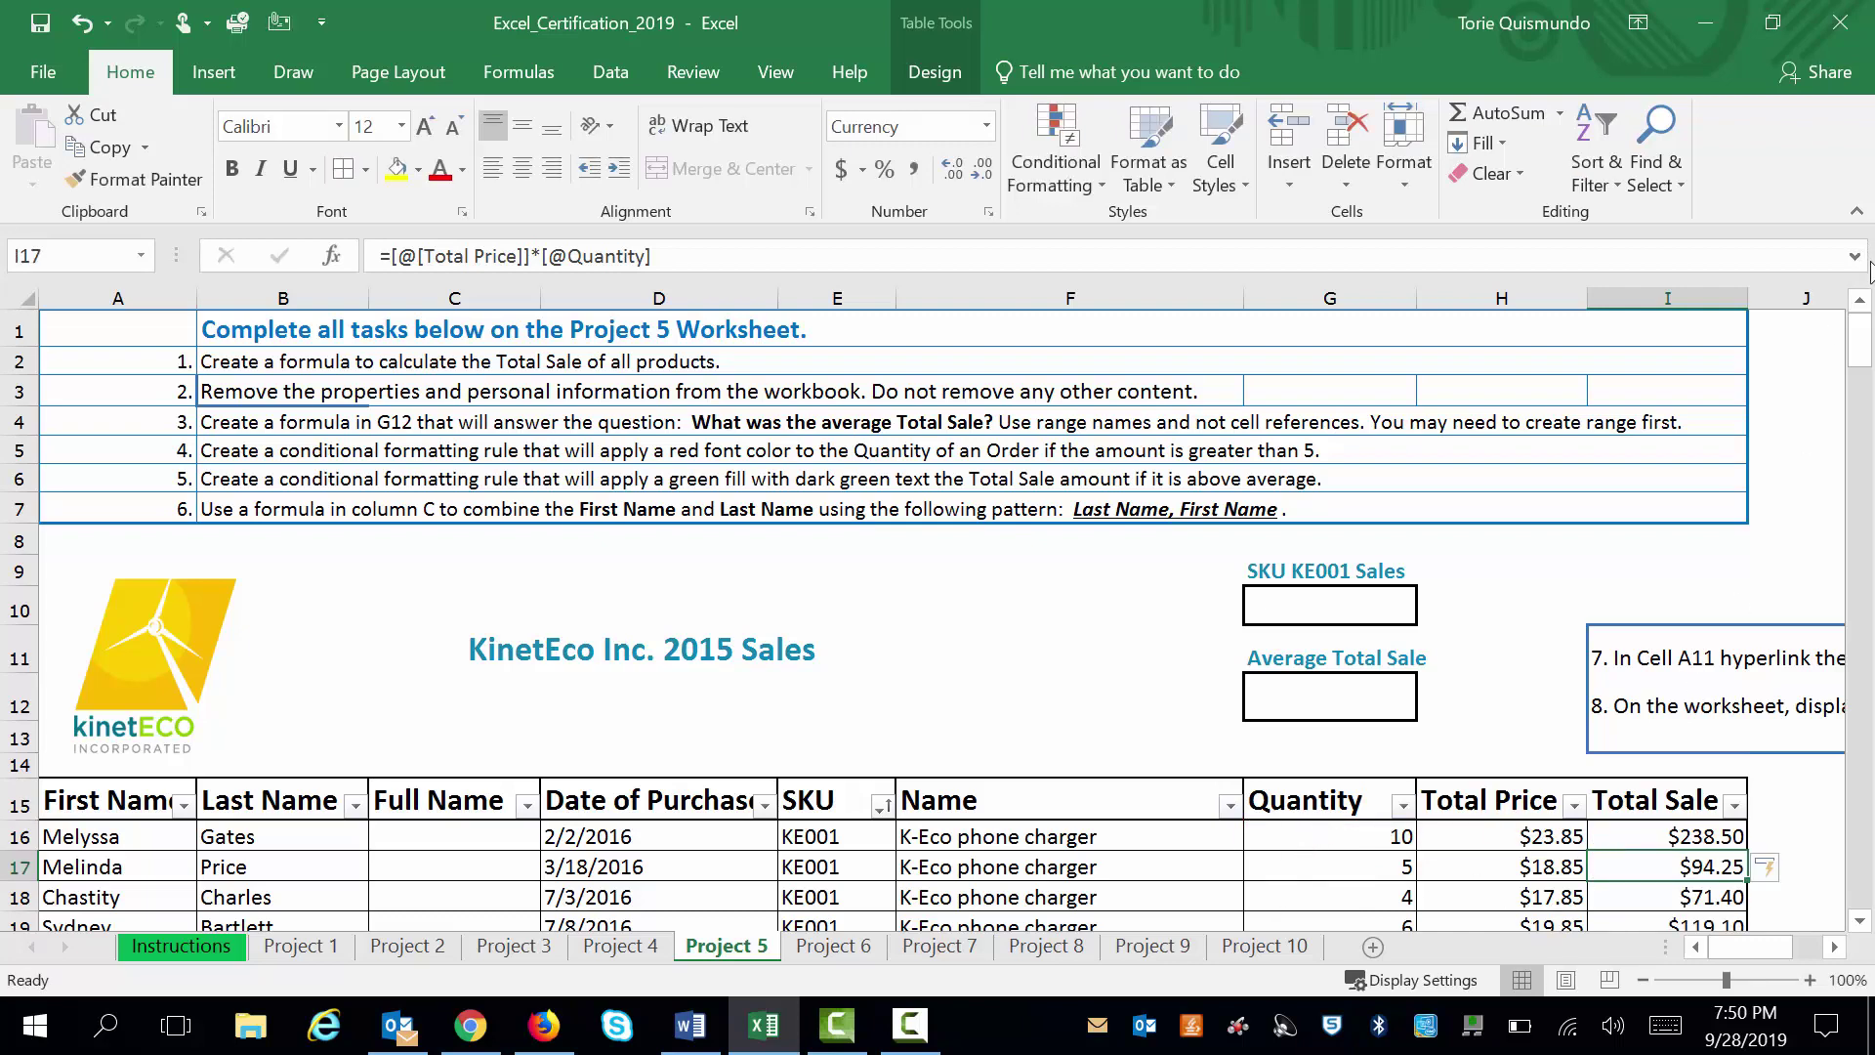
# Step: Save and inspect the workbook with Document Inspector, removing only the document properties and personal information
pyautogui.moveTo(1861, 357)
pyautogui.mouseDown()
pyautogui.moveTo(1863, 395)
pyautogui.moveTo(1863, 353)
pyautogui.mouseUp()
pyautogui.click(47, 74)
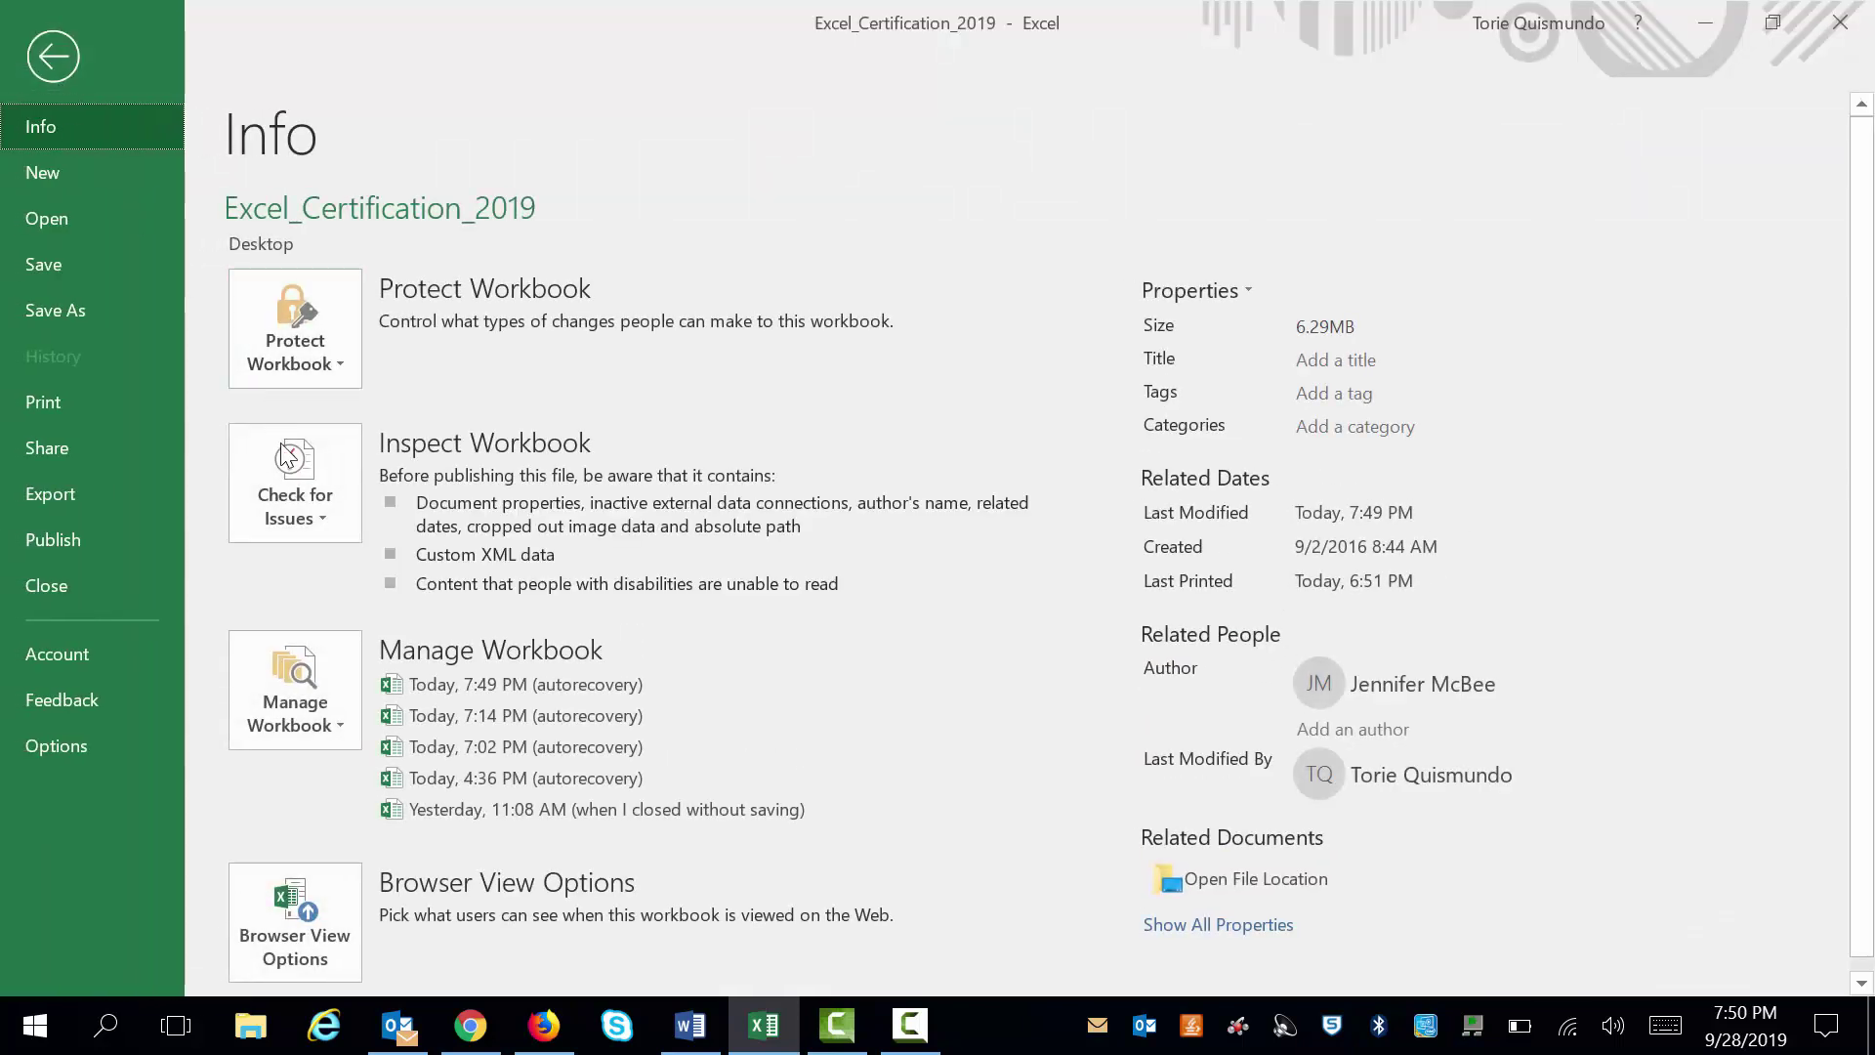
pyautogui.click(286, 455)
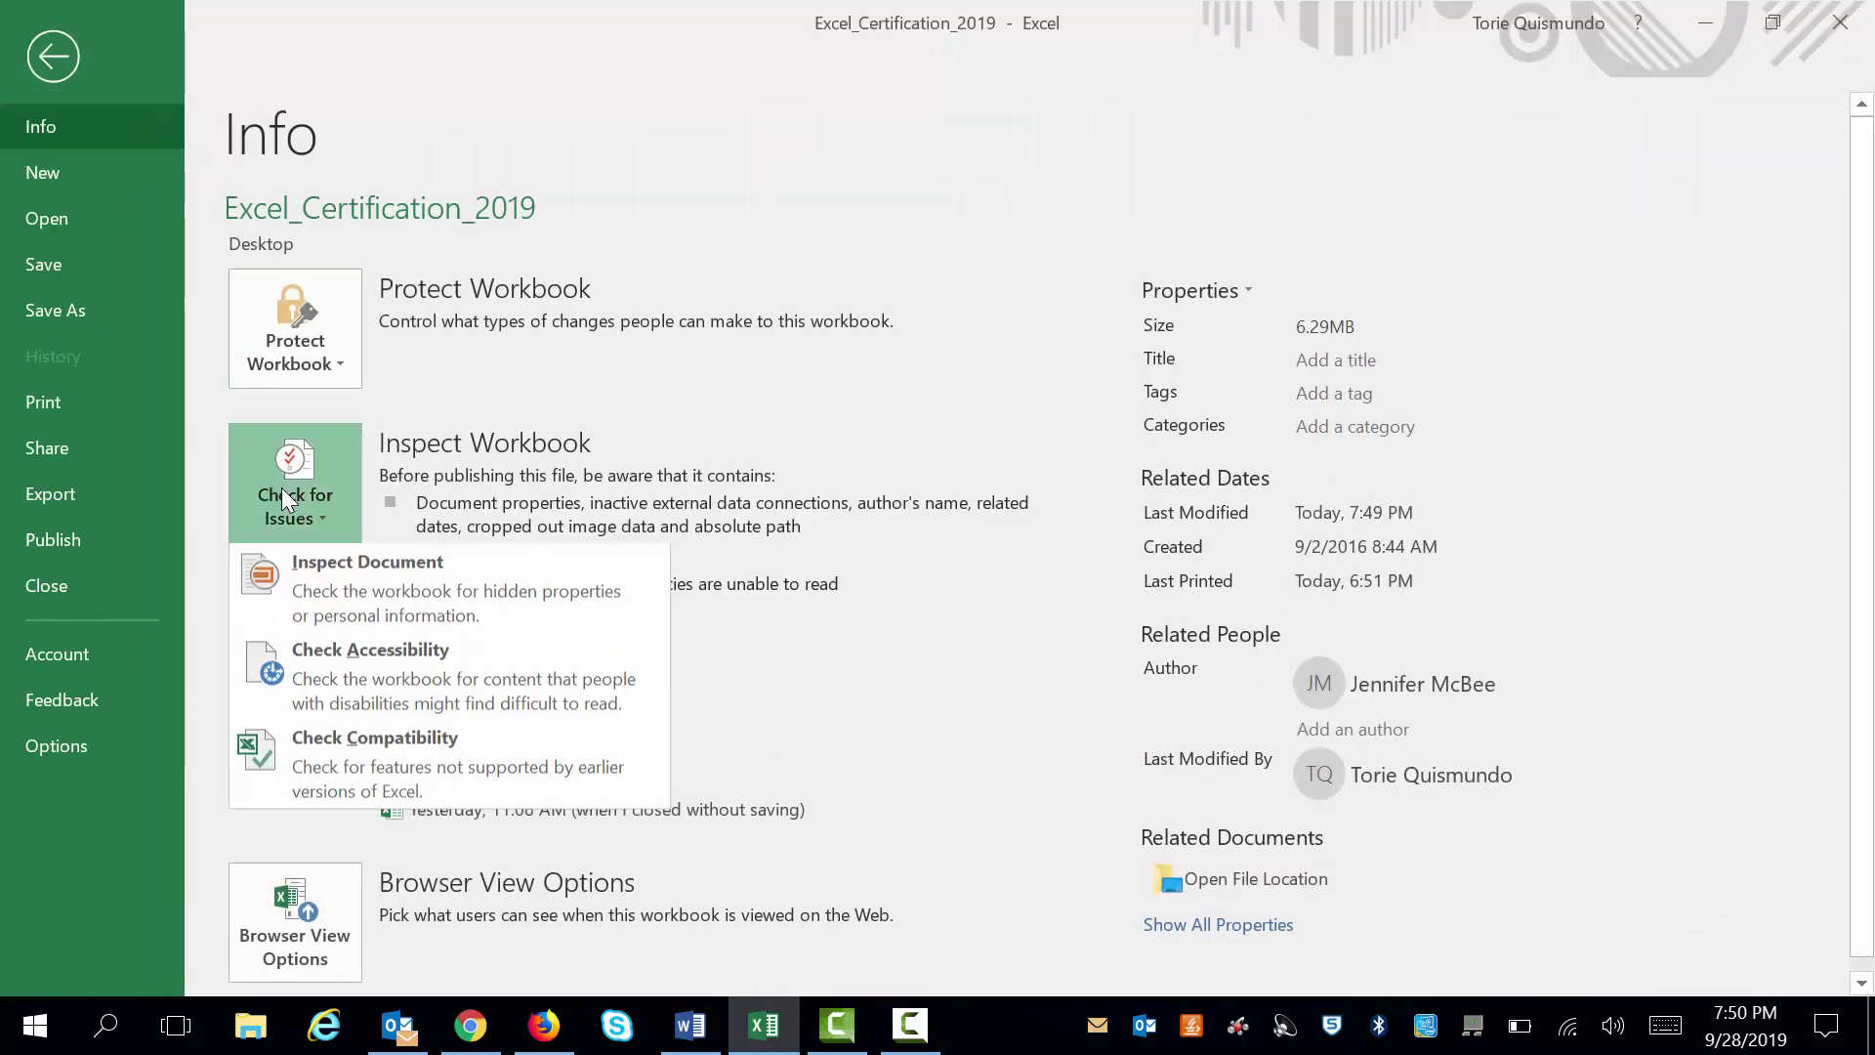
pyautogui.click(395, 586)
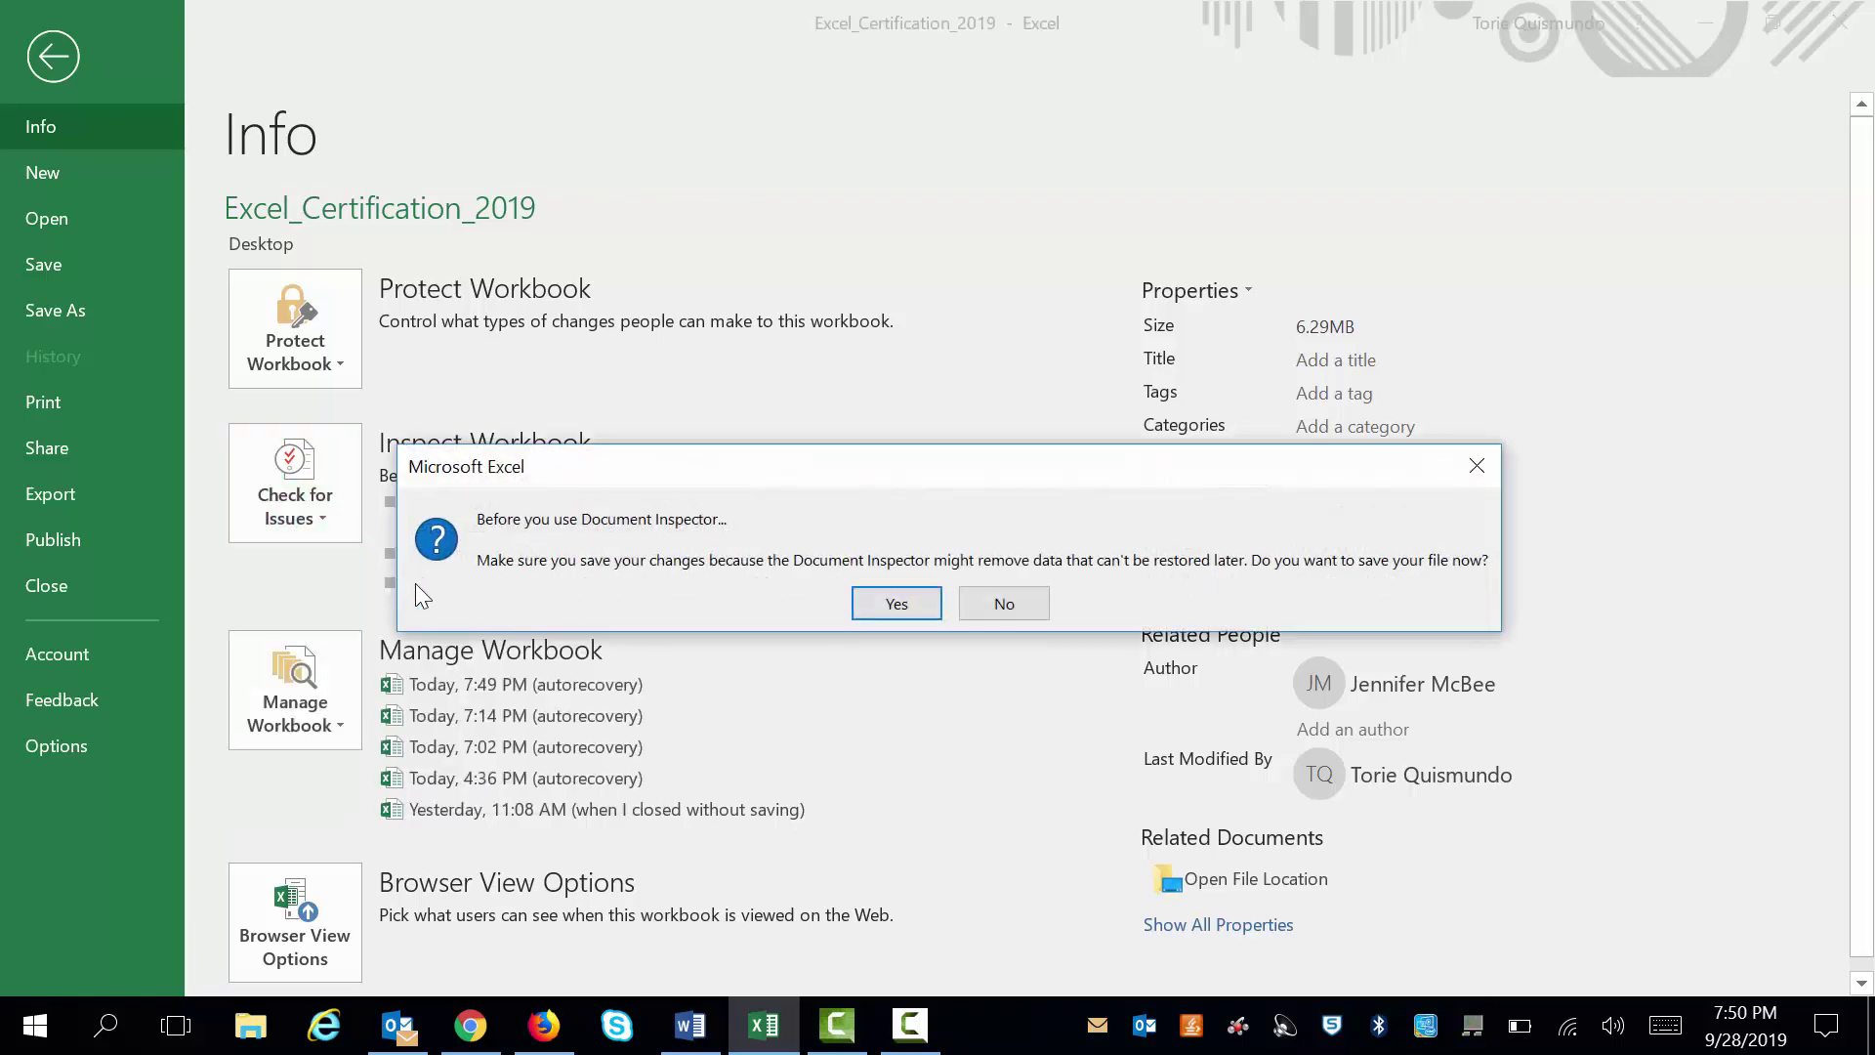
pyautogui.click(882, 602)
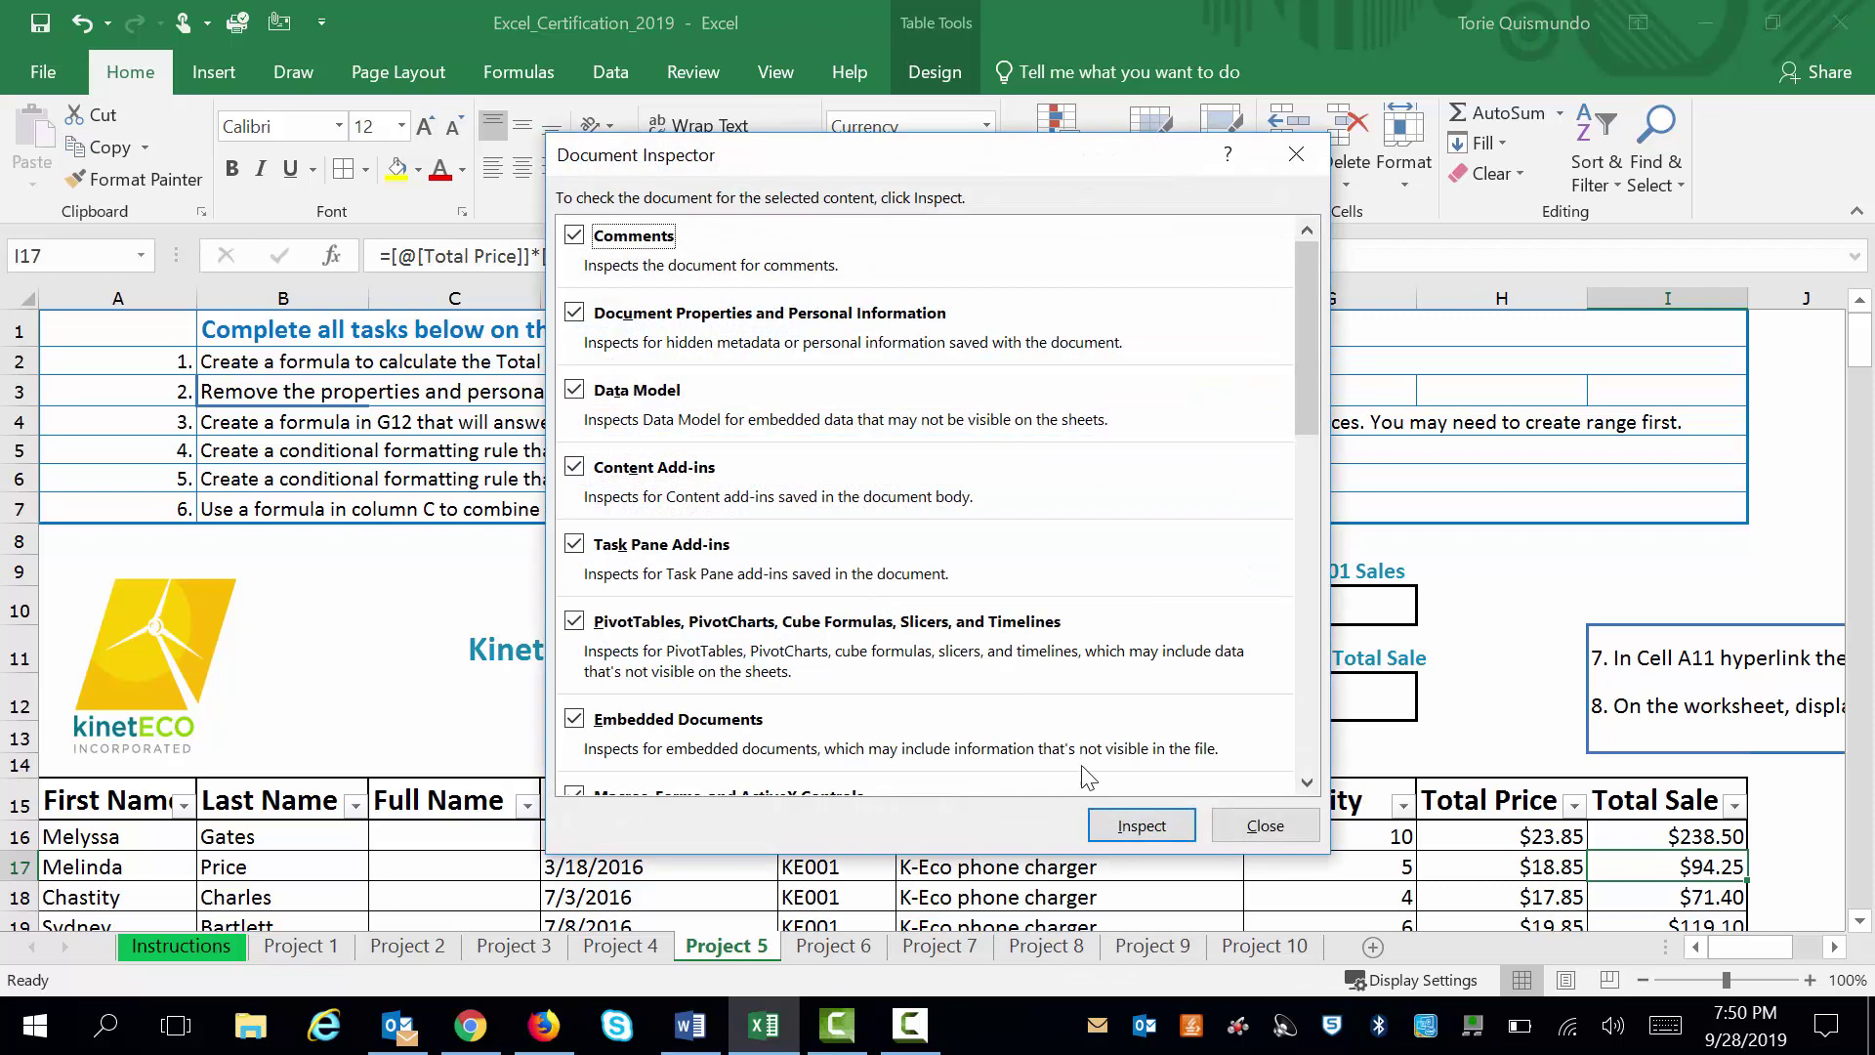
pyautogui.click(1112, 832)
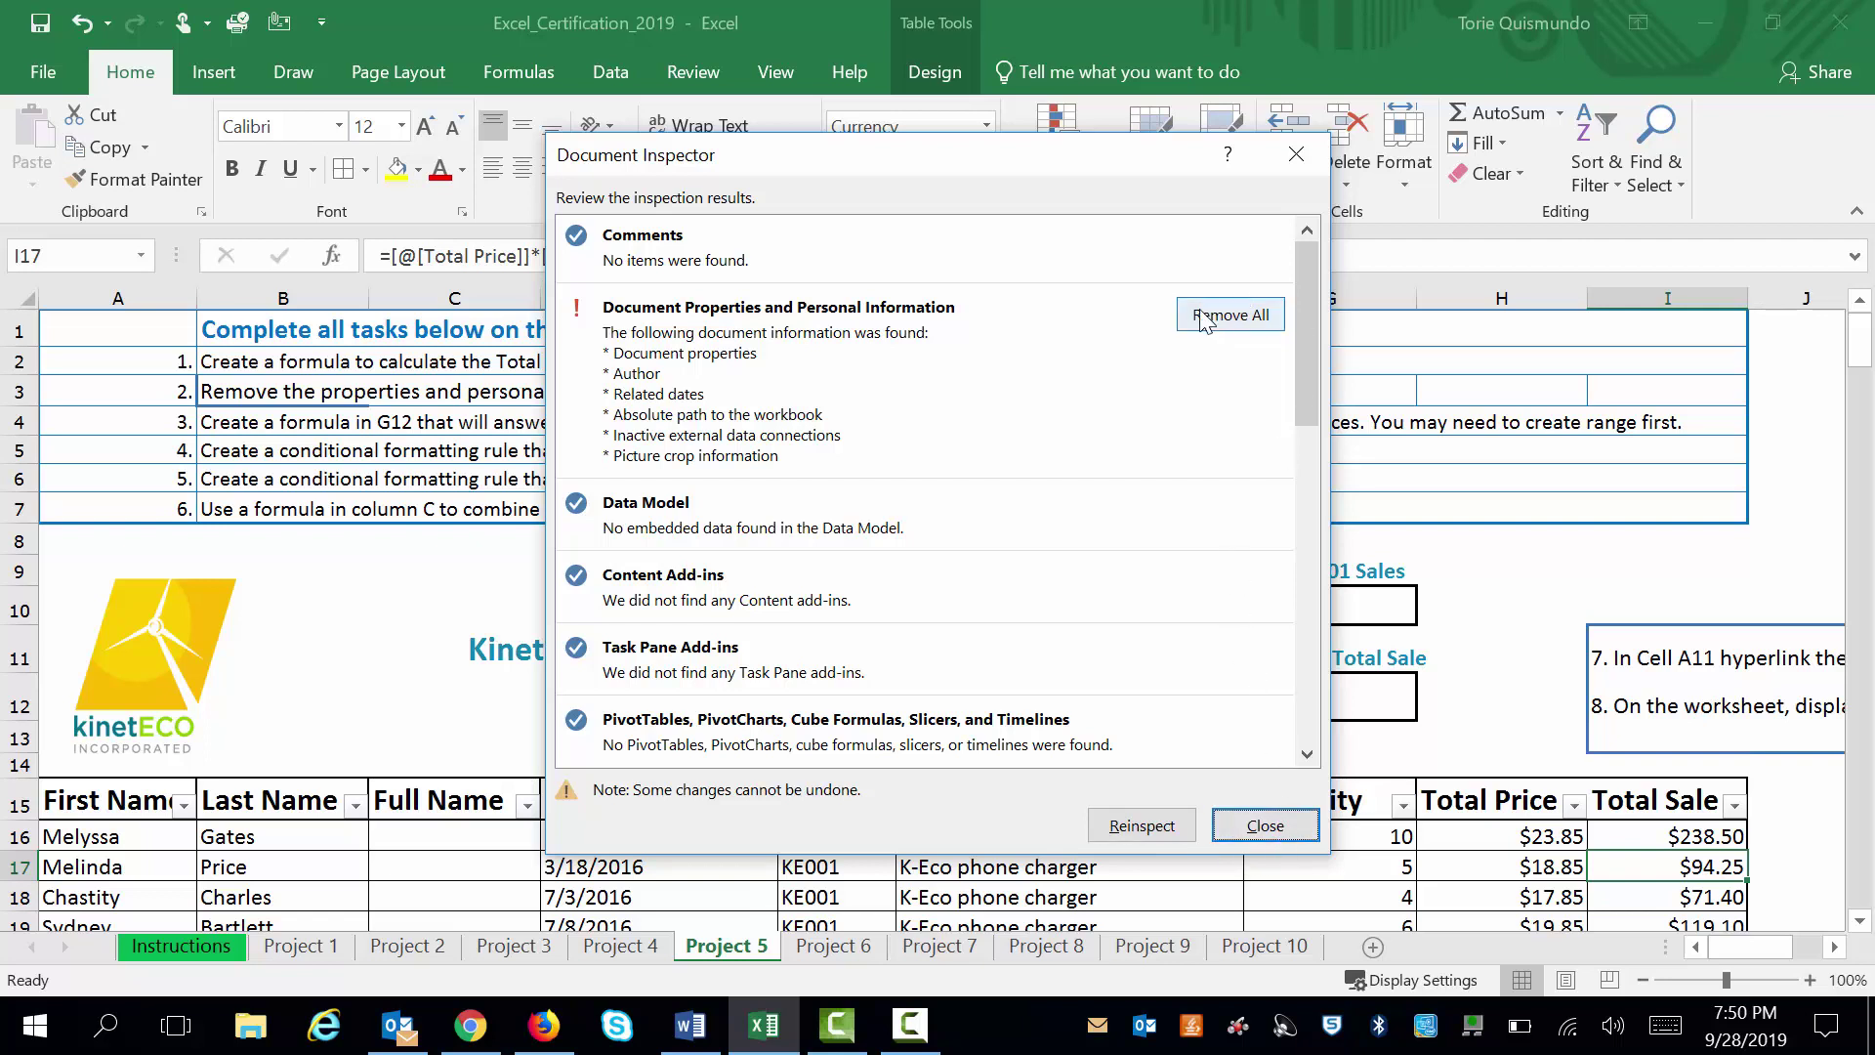
pyautogui.click(1275, 827)
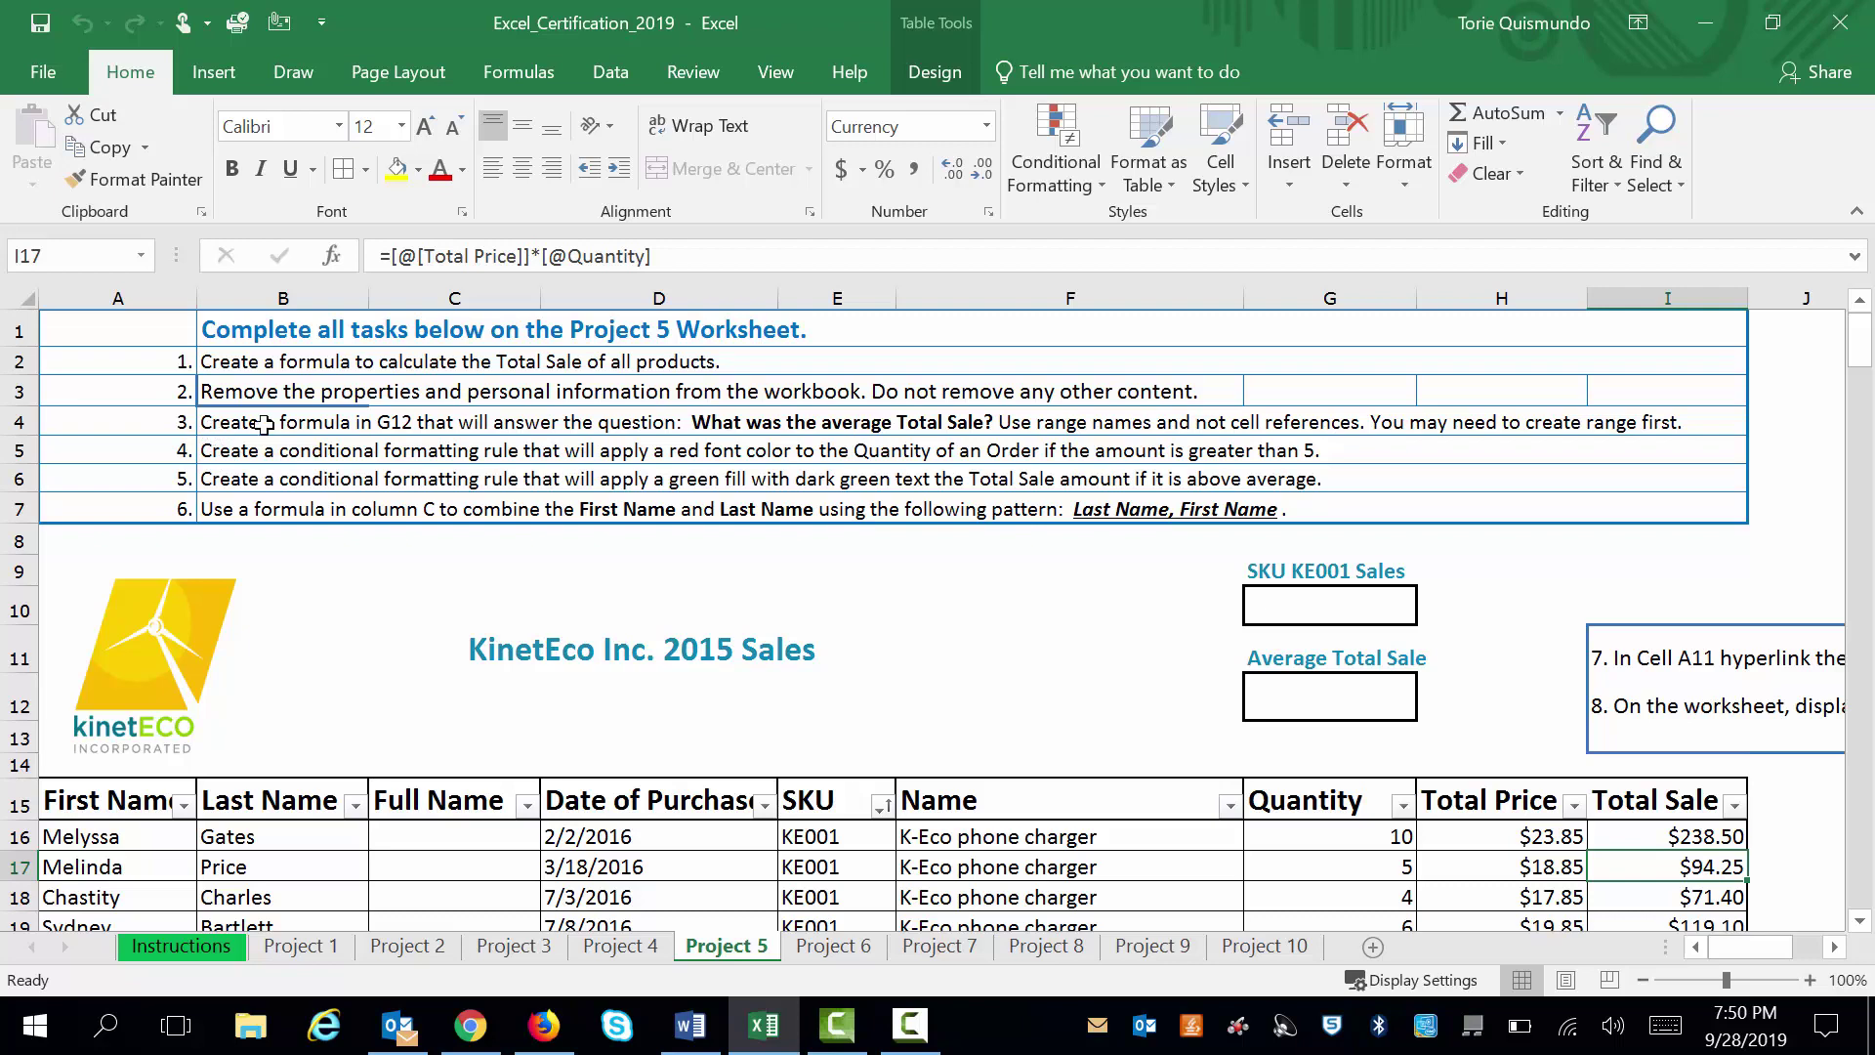
# Step: Calculate the average total sale in G12 with the AVERAGE function over the table's Total Sale column, =AVERAGE(Table15[Total Sale])
pyautogui.click(1345, 700)
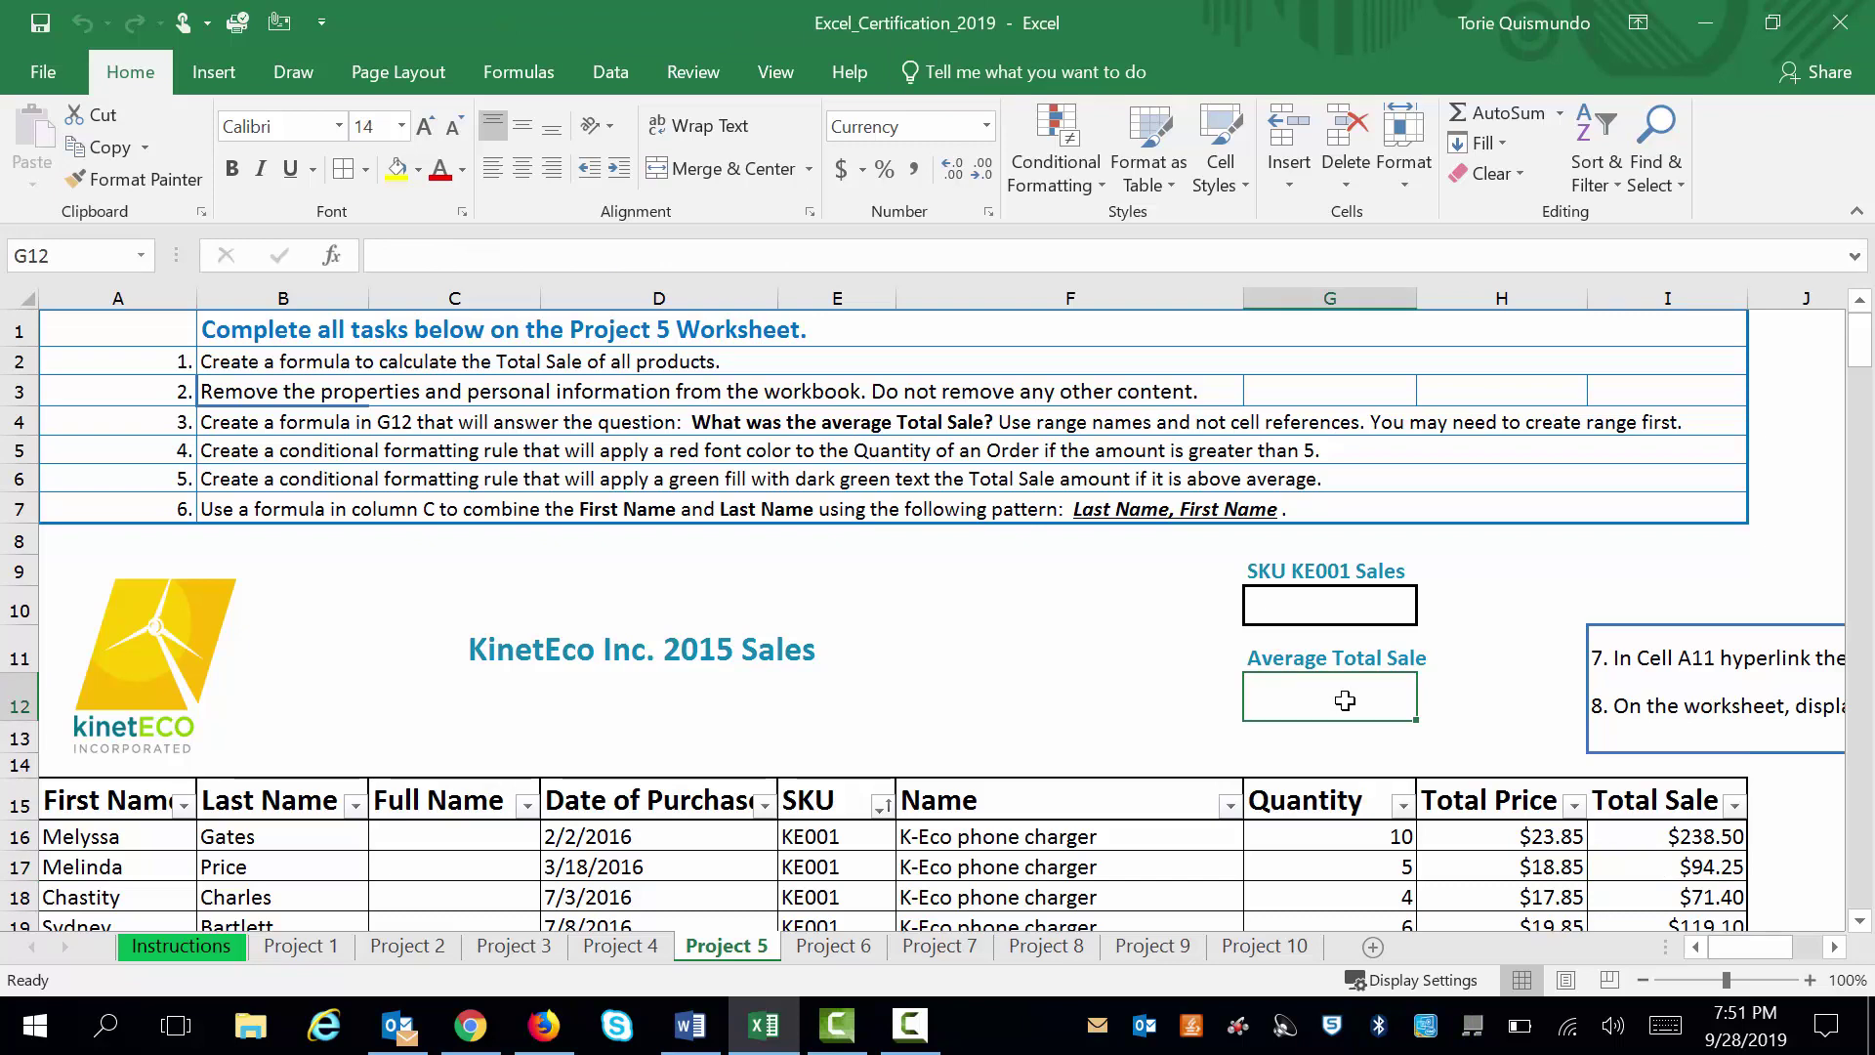
pyautogui.write('=C')
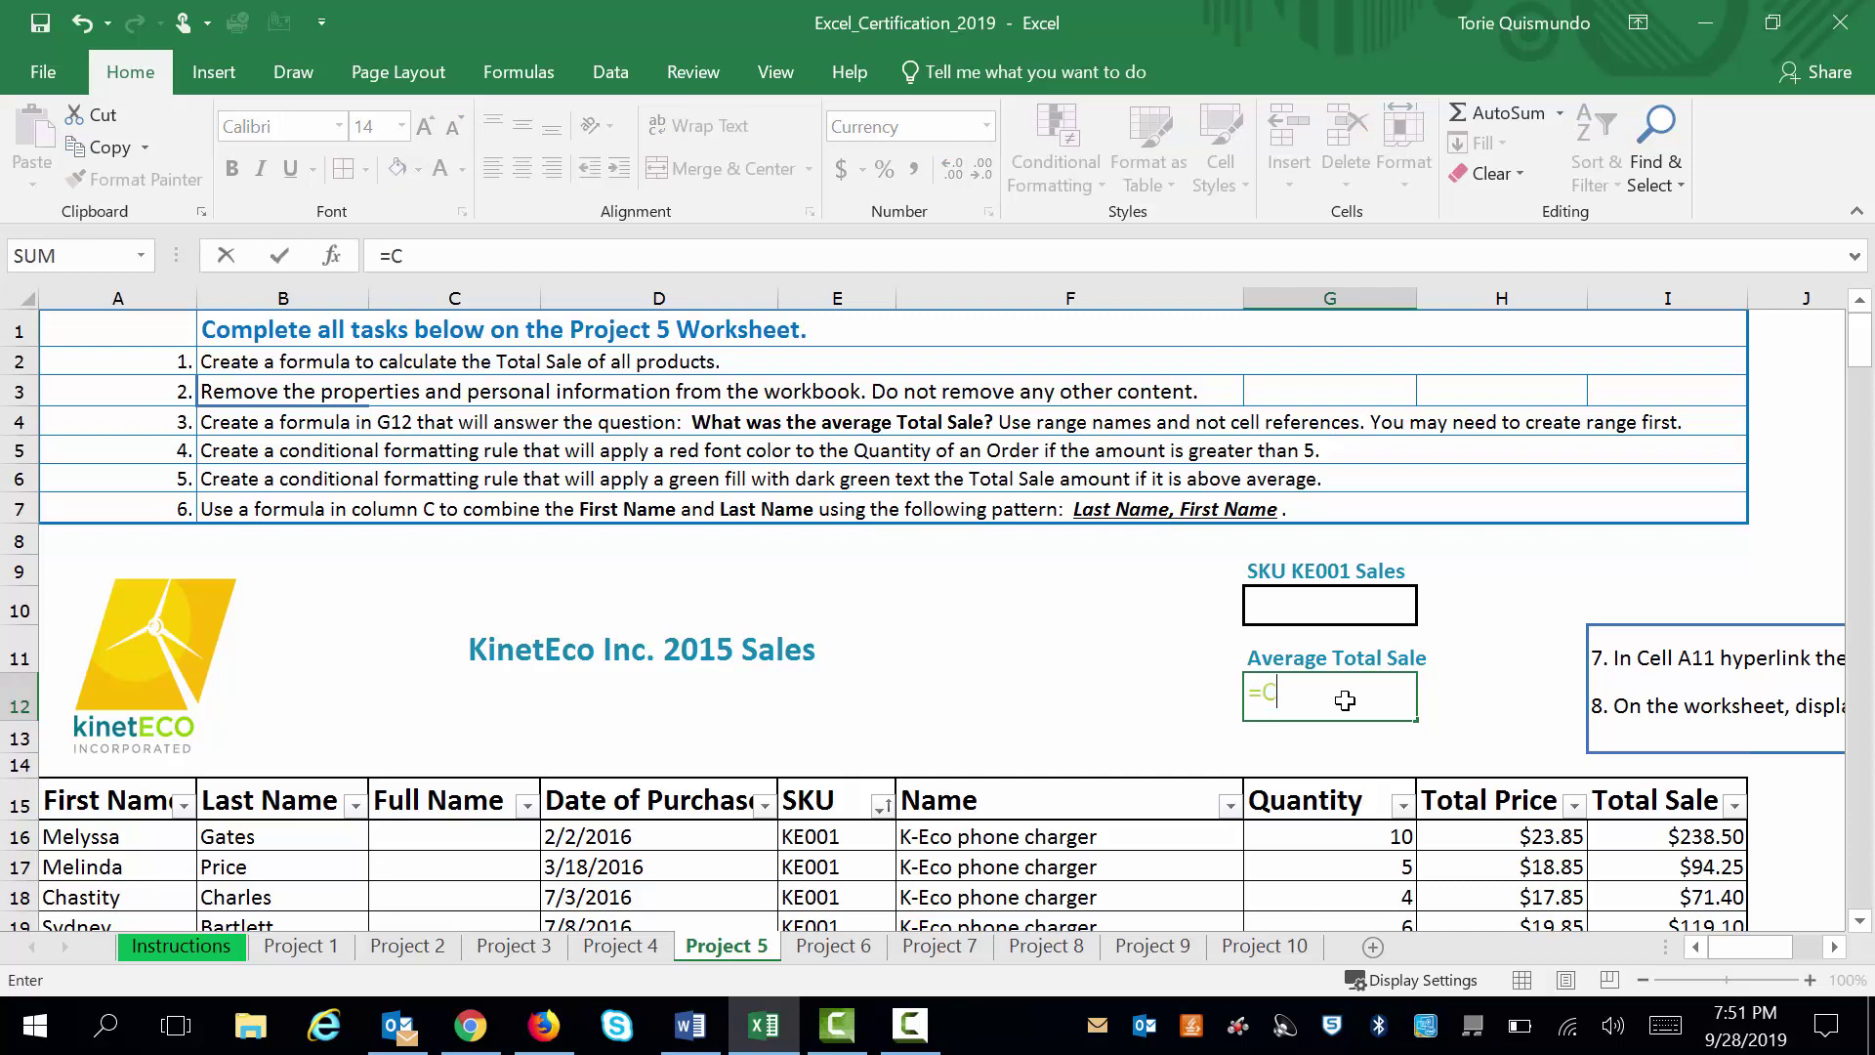
pyautogui.press('BackSpace')
pyautogui.write('aver')
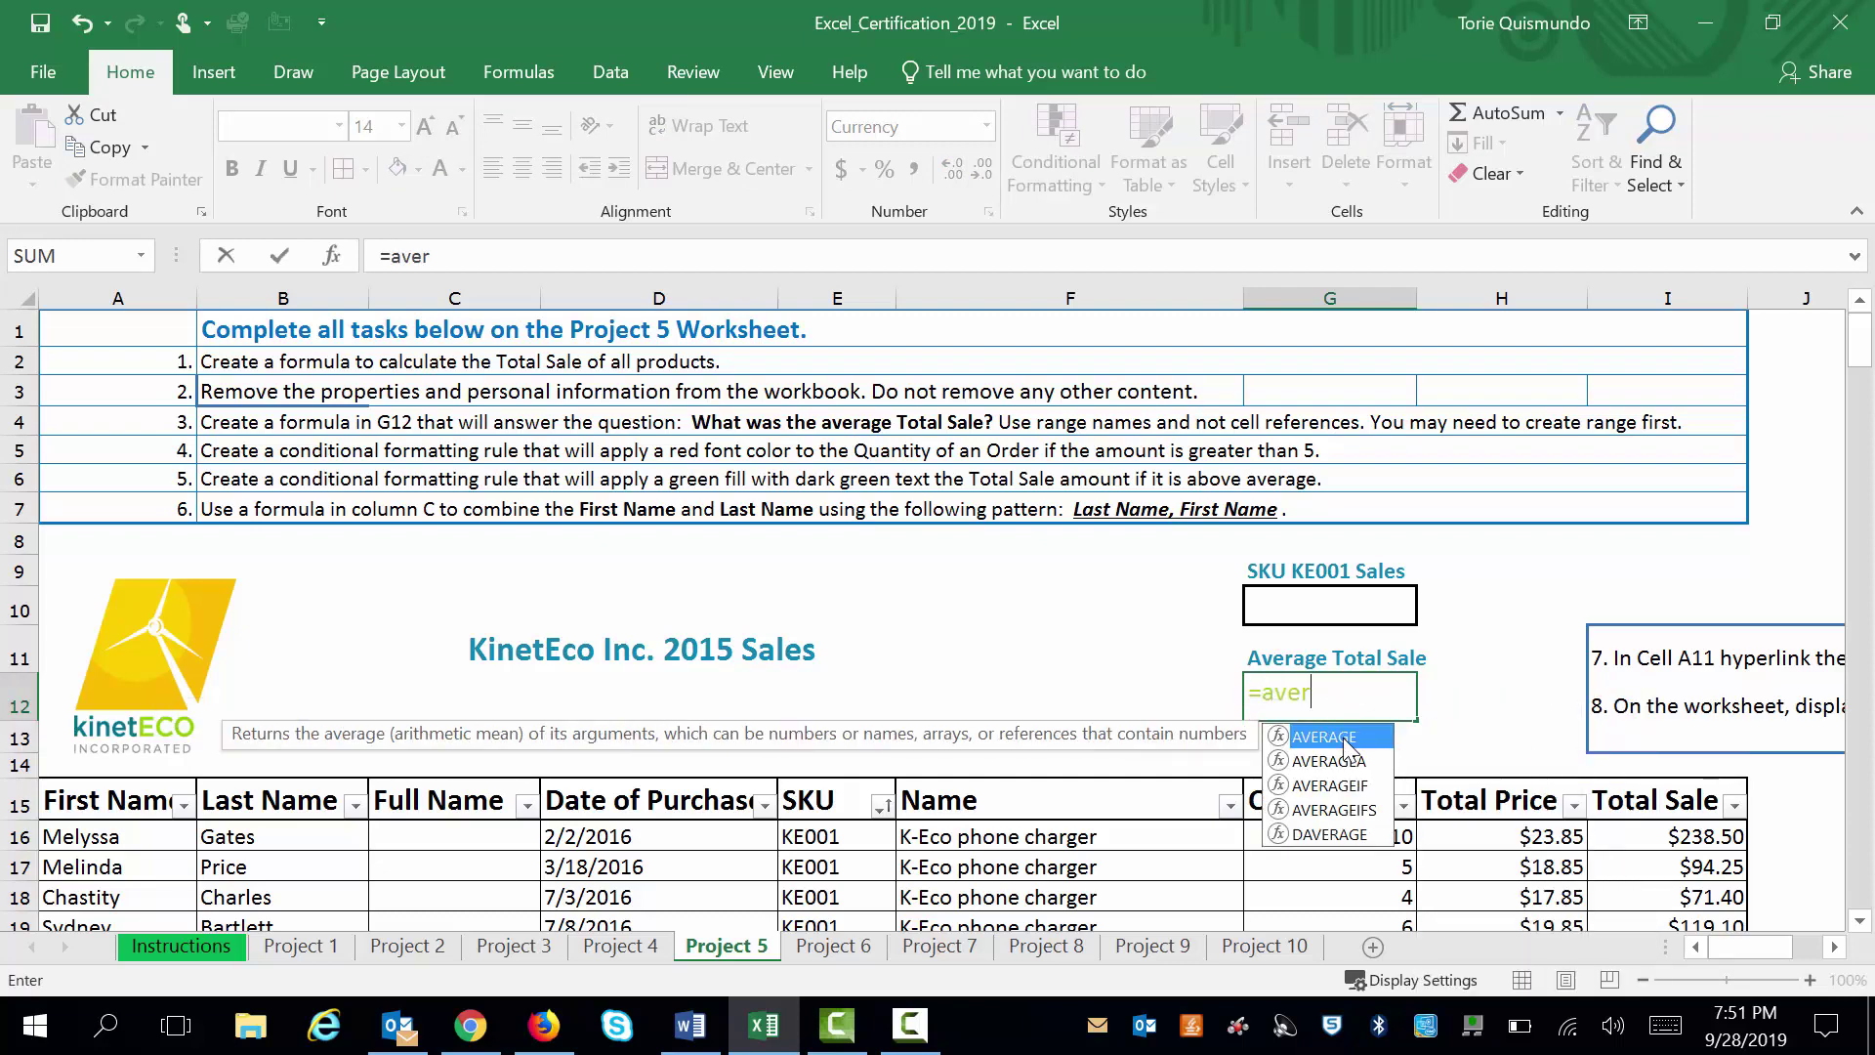
pyautogui.doubleClick(1348, 747)
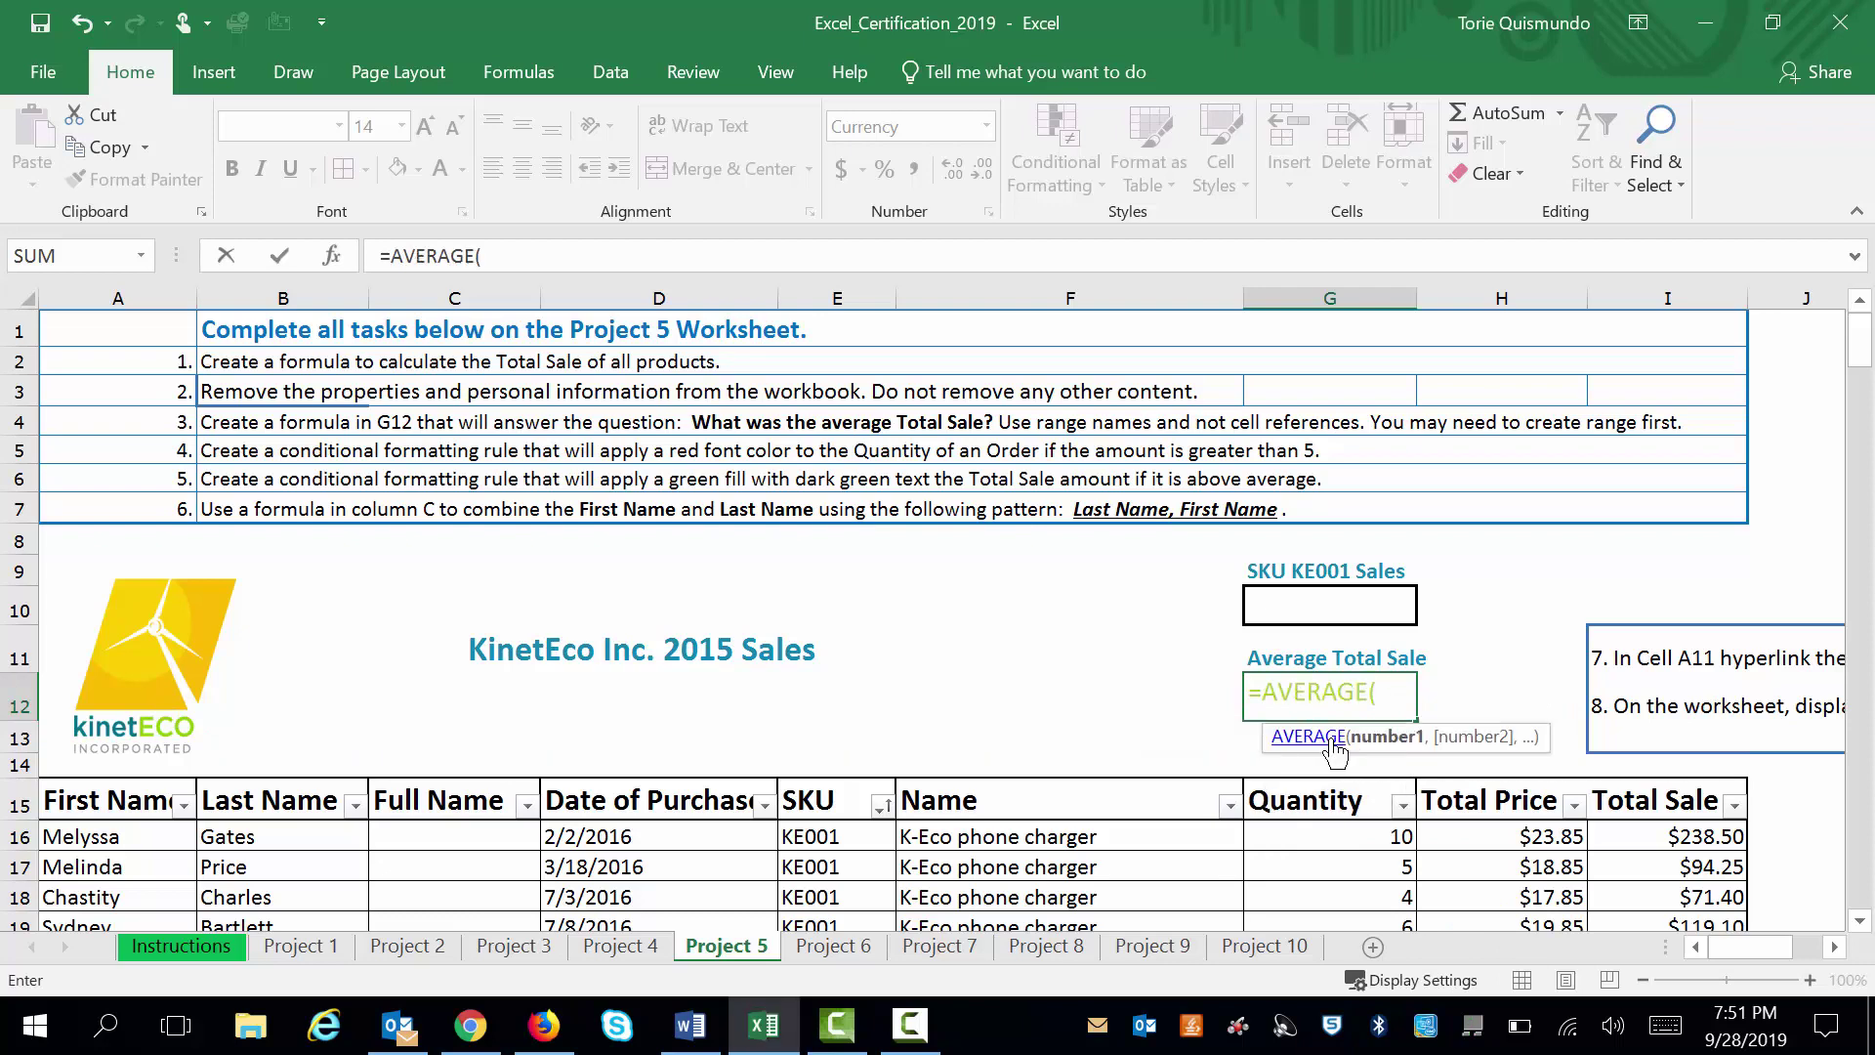
pyautogui.click(334, 257)
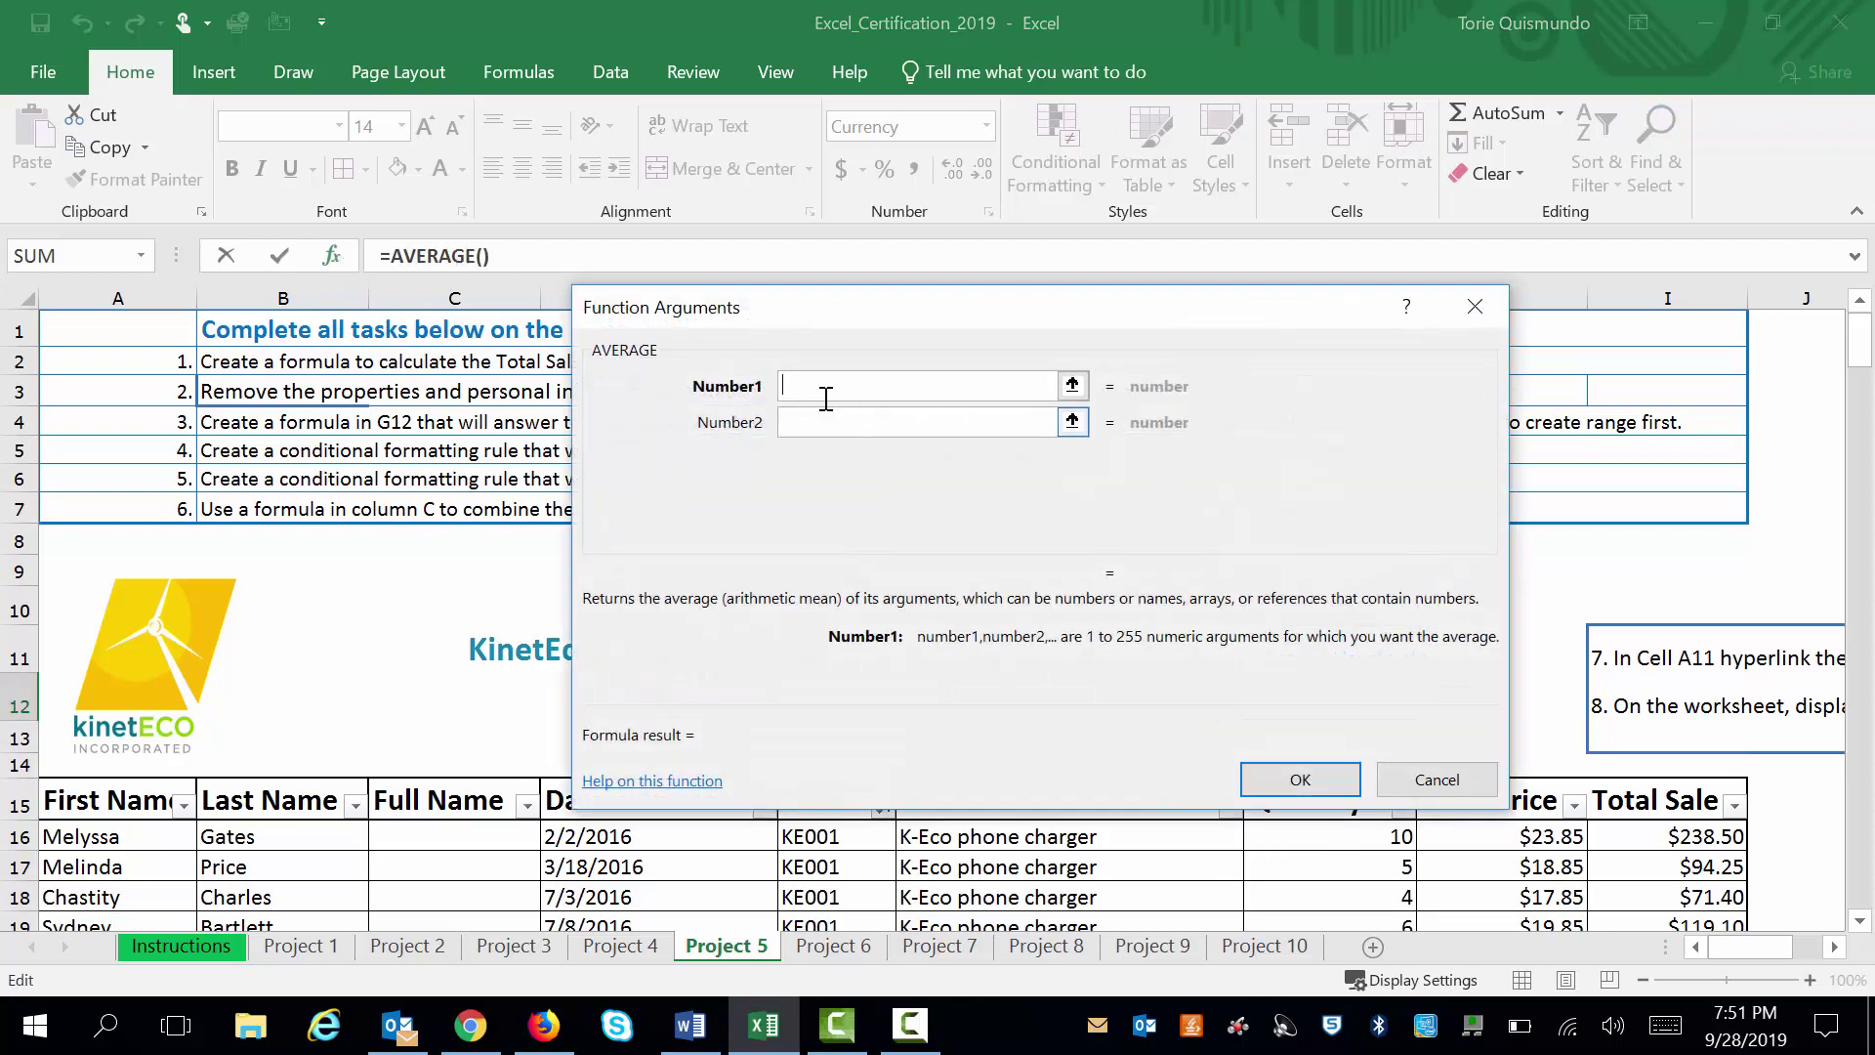
pyautogui.click(1647, 837)
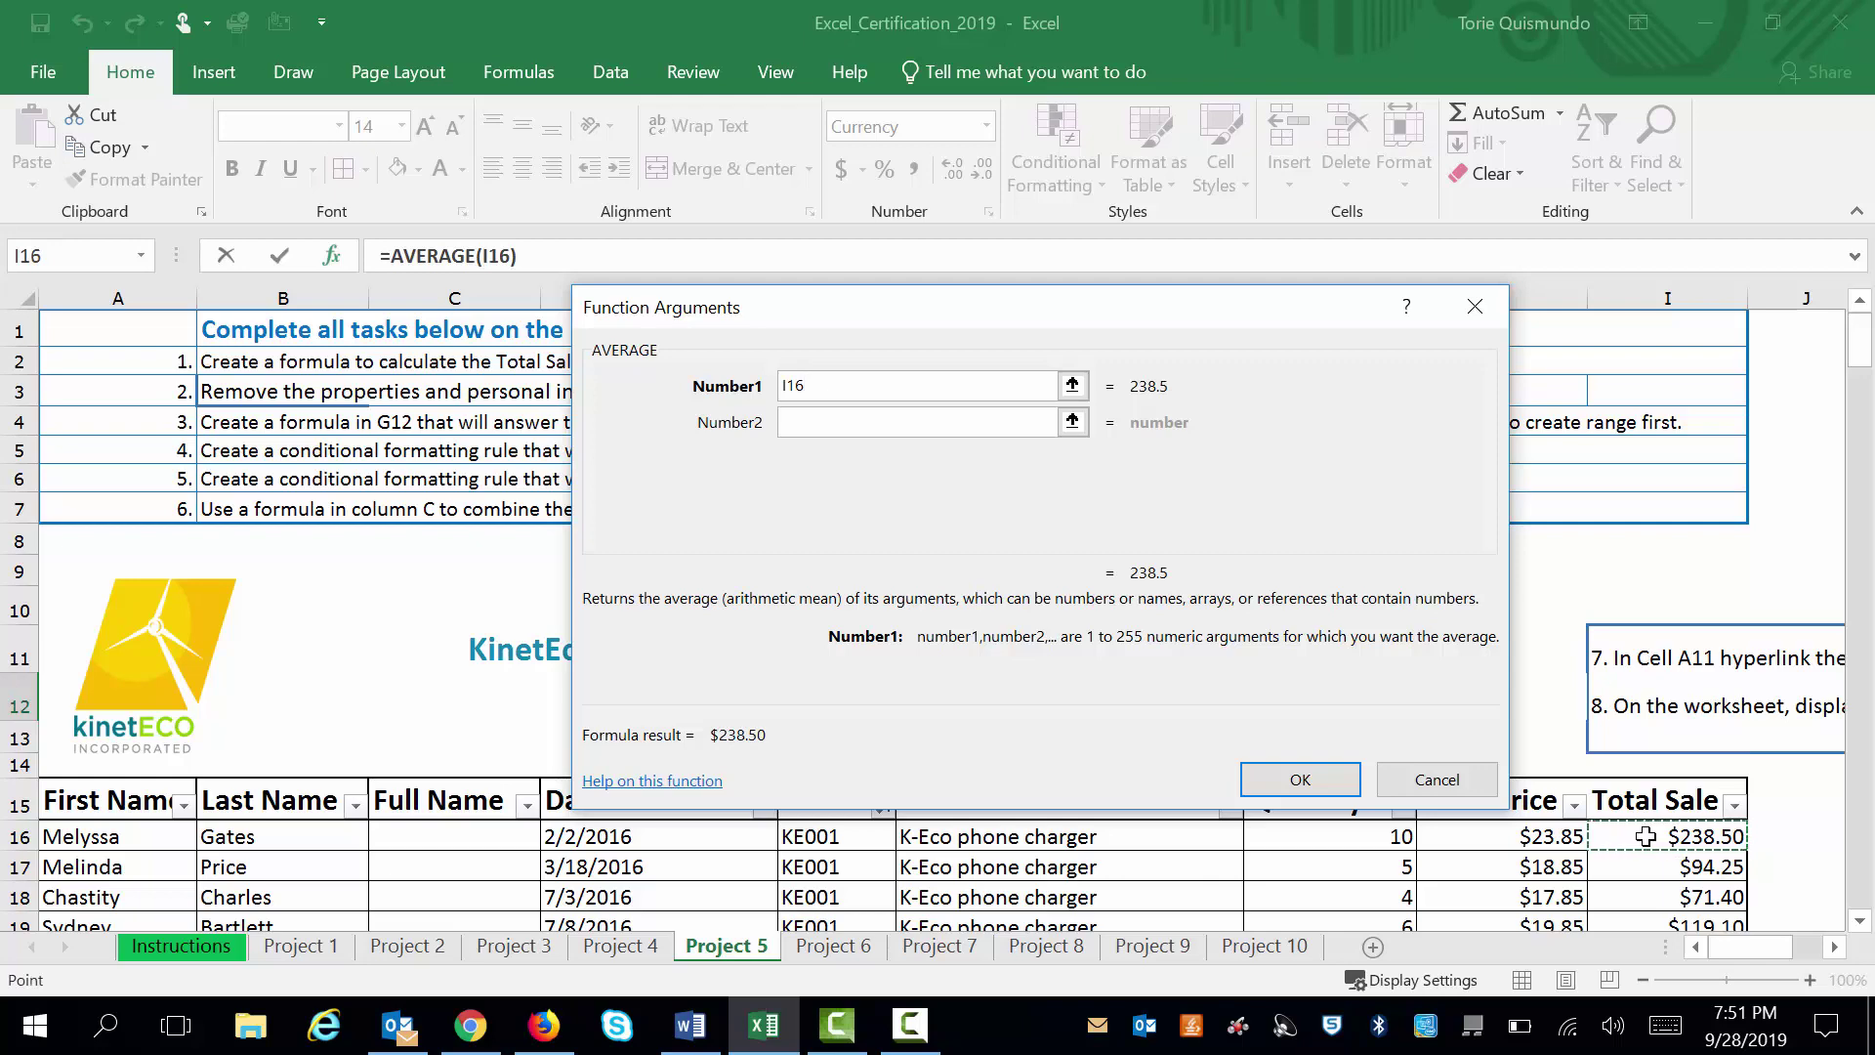
pyautogui.hotkey('ctrl', 'shift', 'Down')
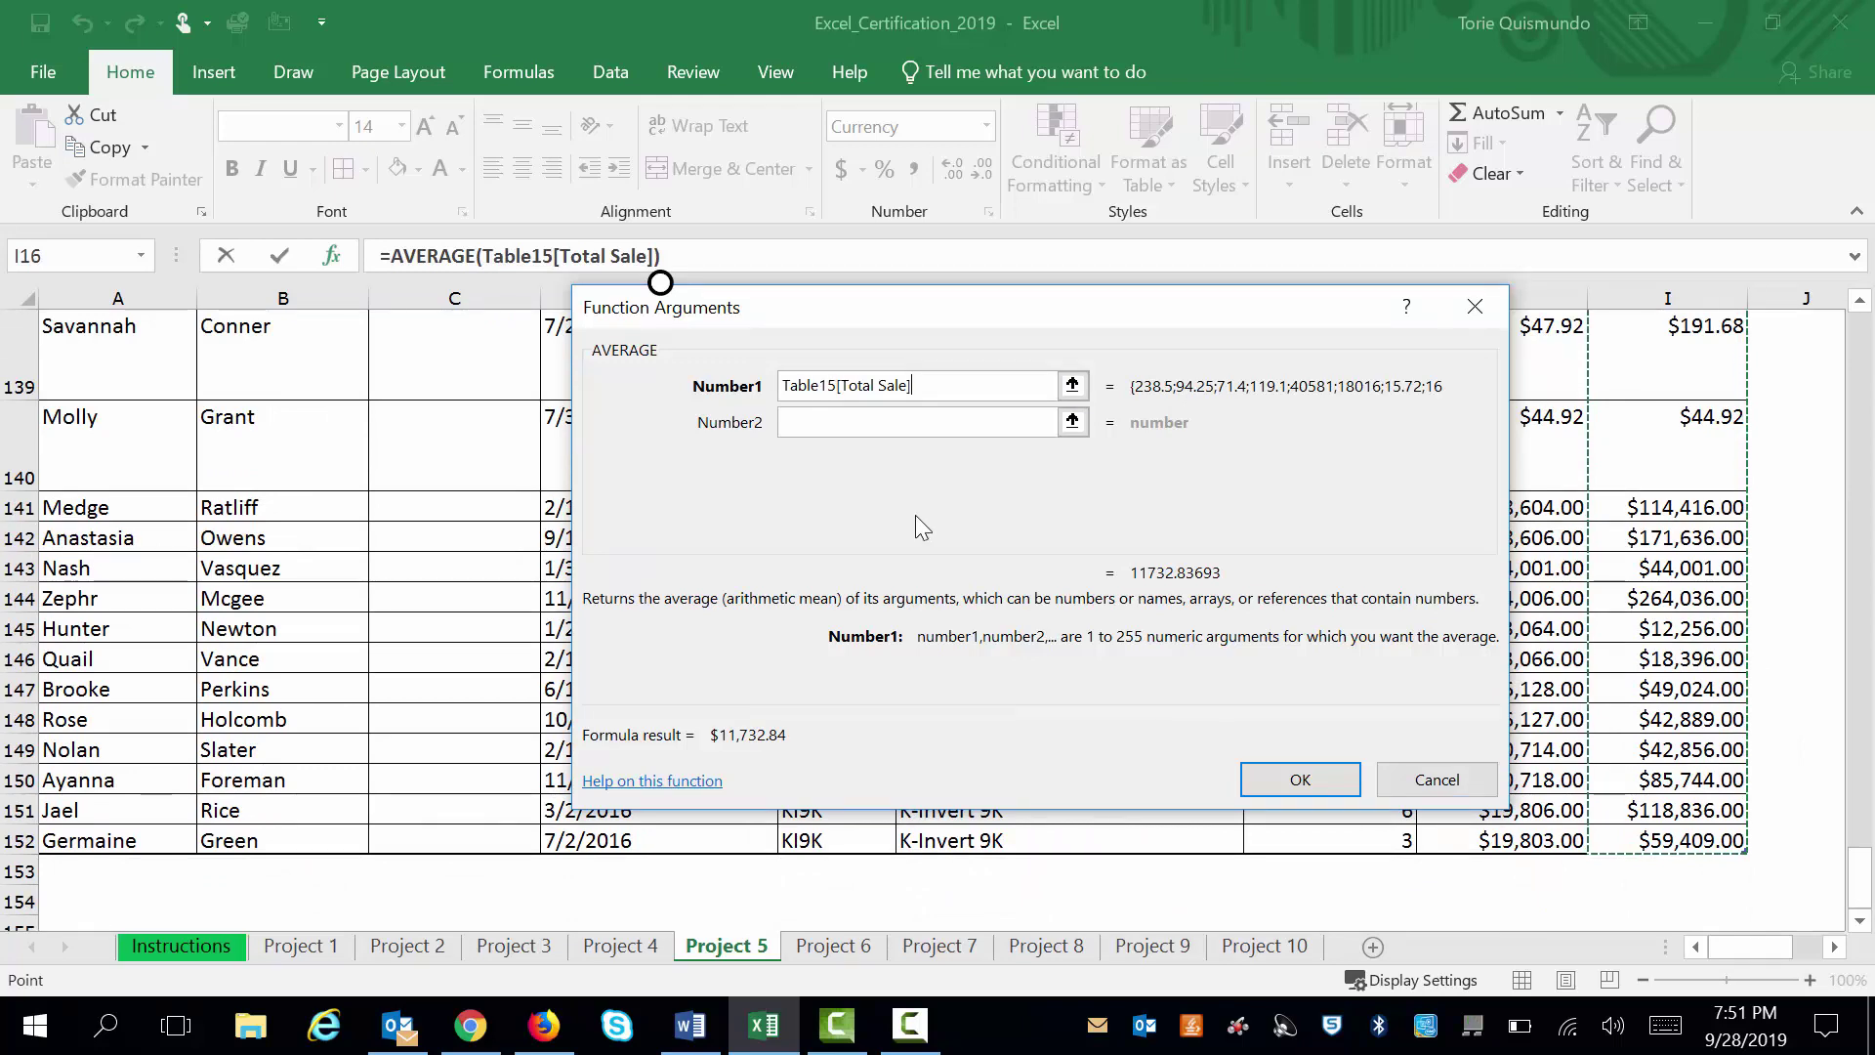
pyautogui.click(1340, 791)
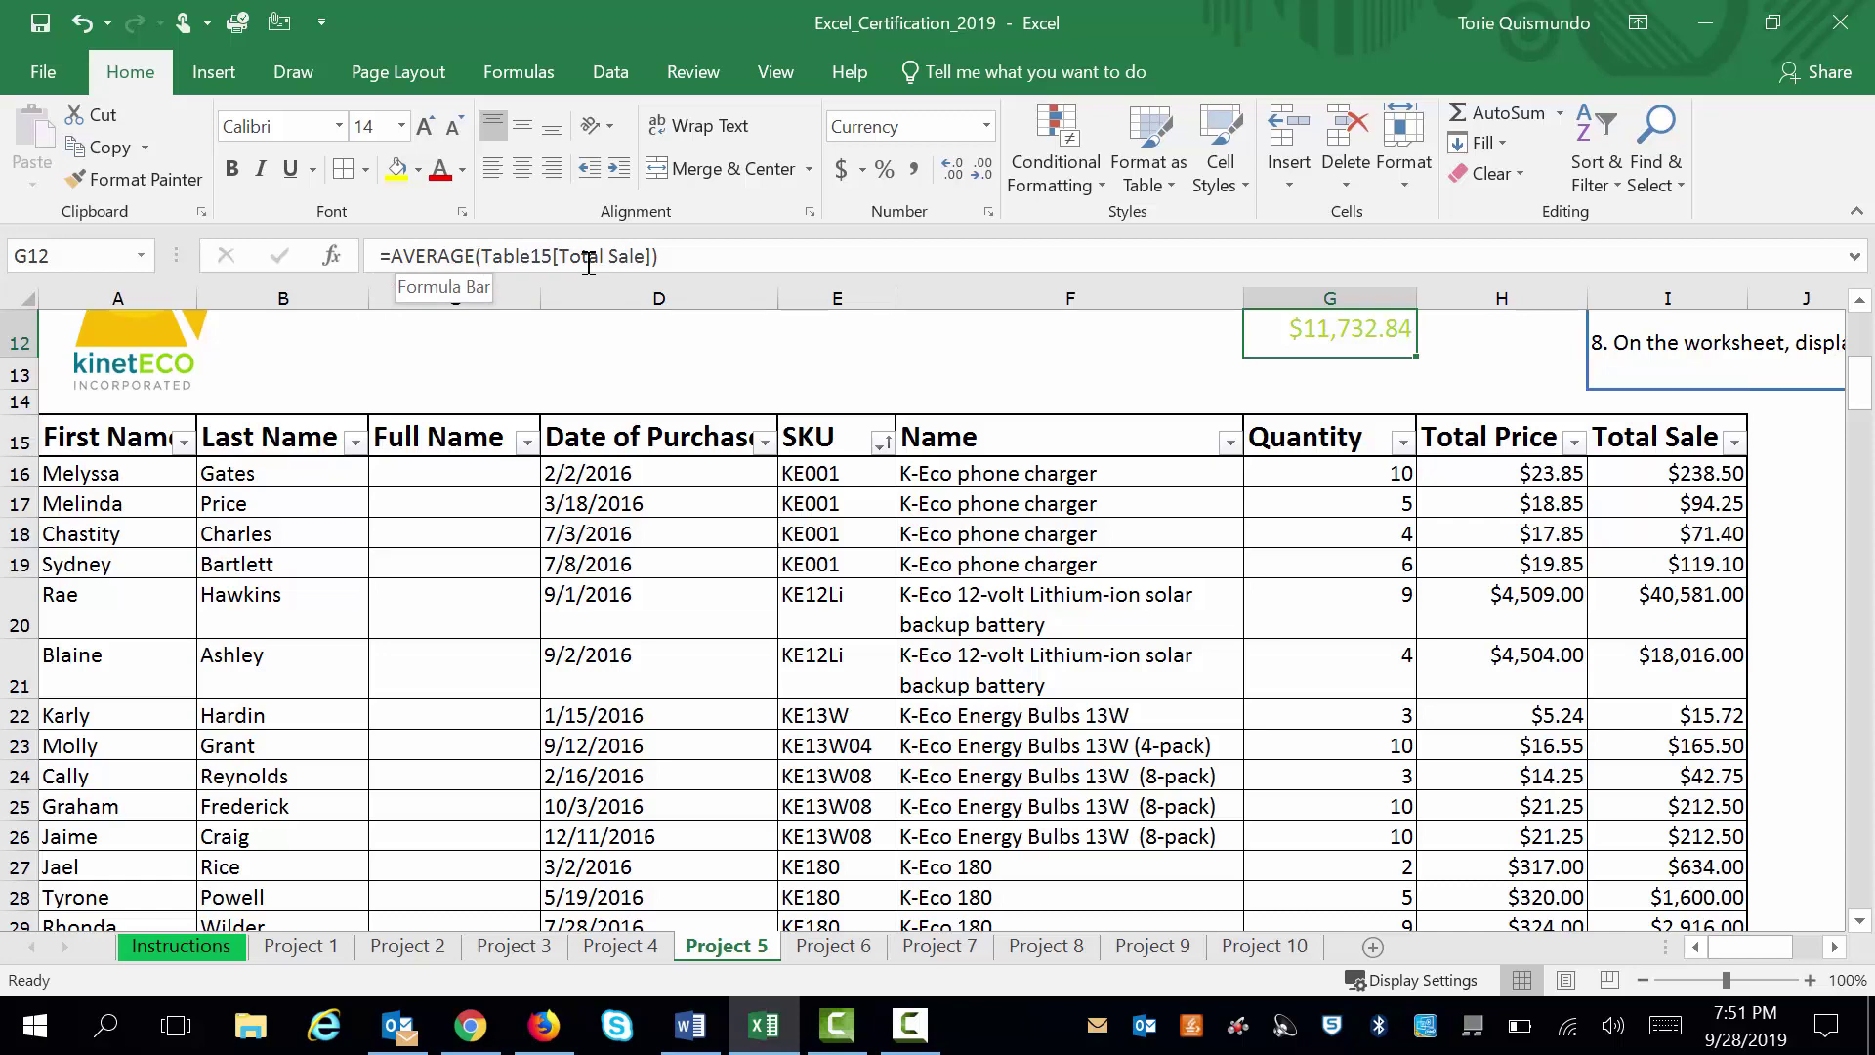
pyautogui.click(141, 257)
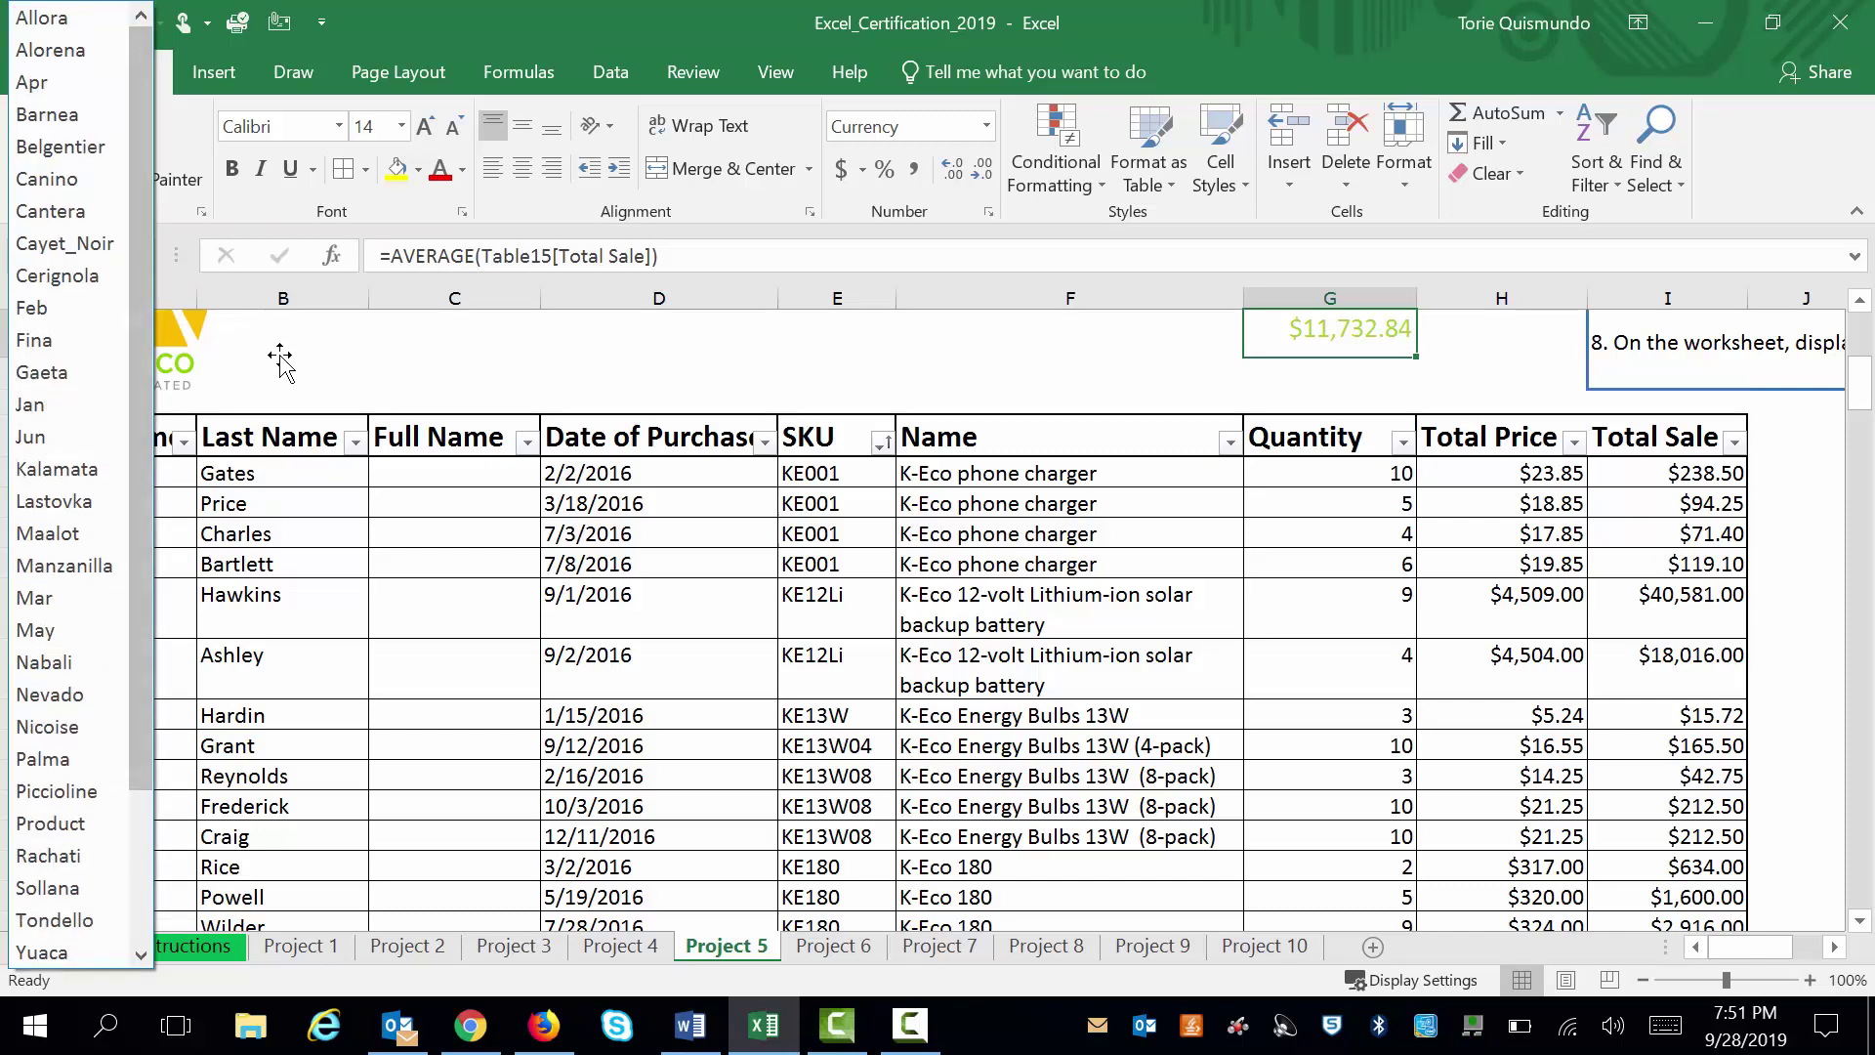
pyautogui.press('Escape')
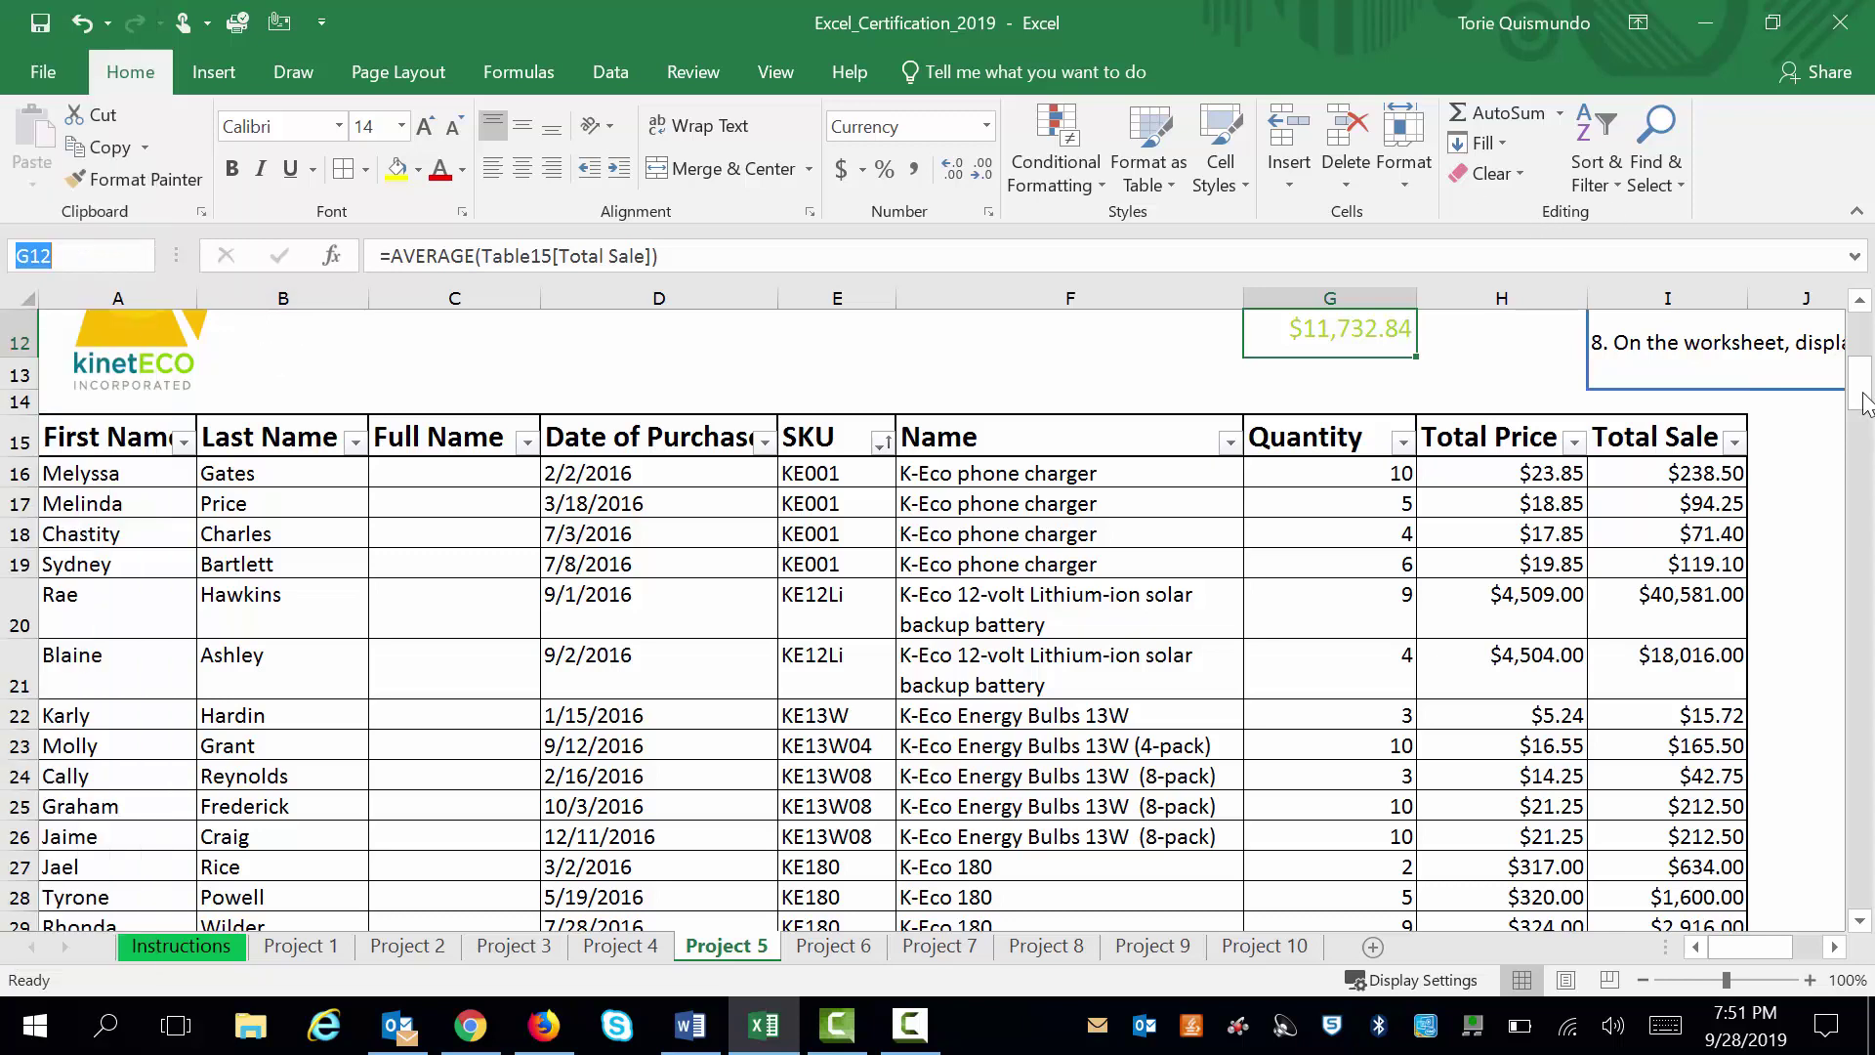
# Step: Apply a Greater Than conditional formatting rule to all Quantity values from G16 down, with threshold 5 and Red Text
pyautogui.moveTo(1865, 383); pyautogui.dragTo(1866, 354)
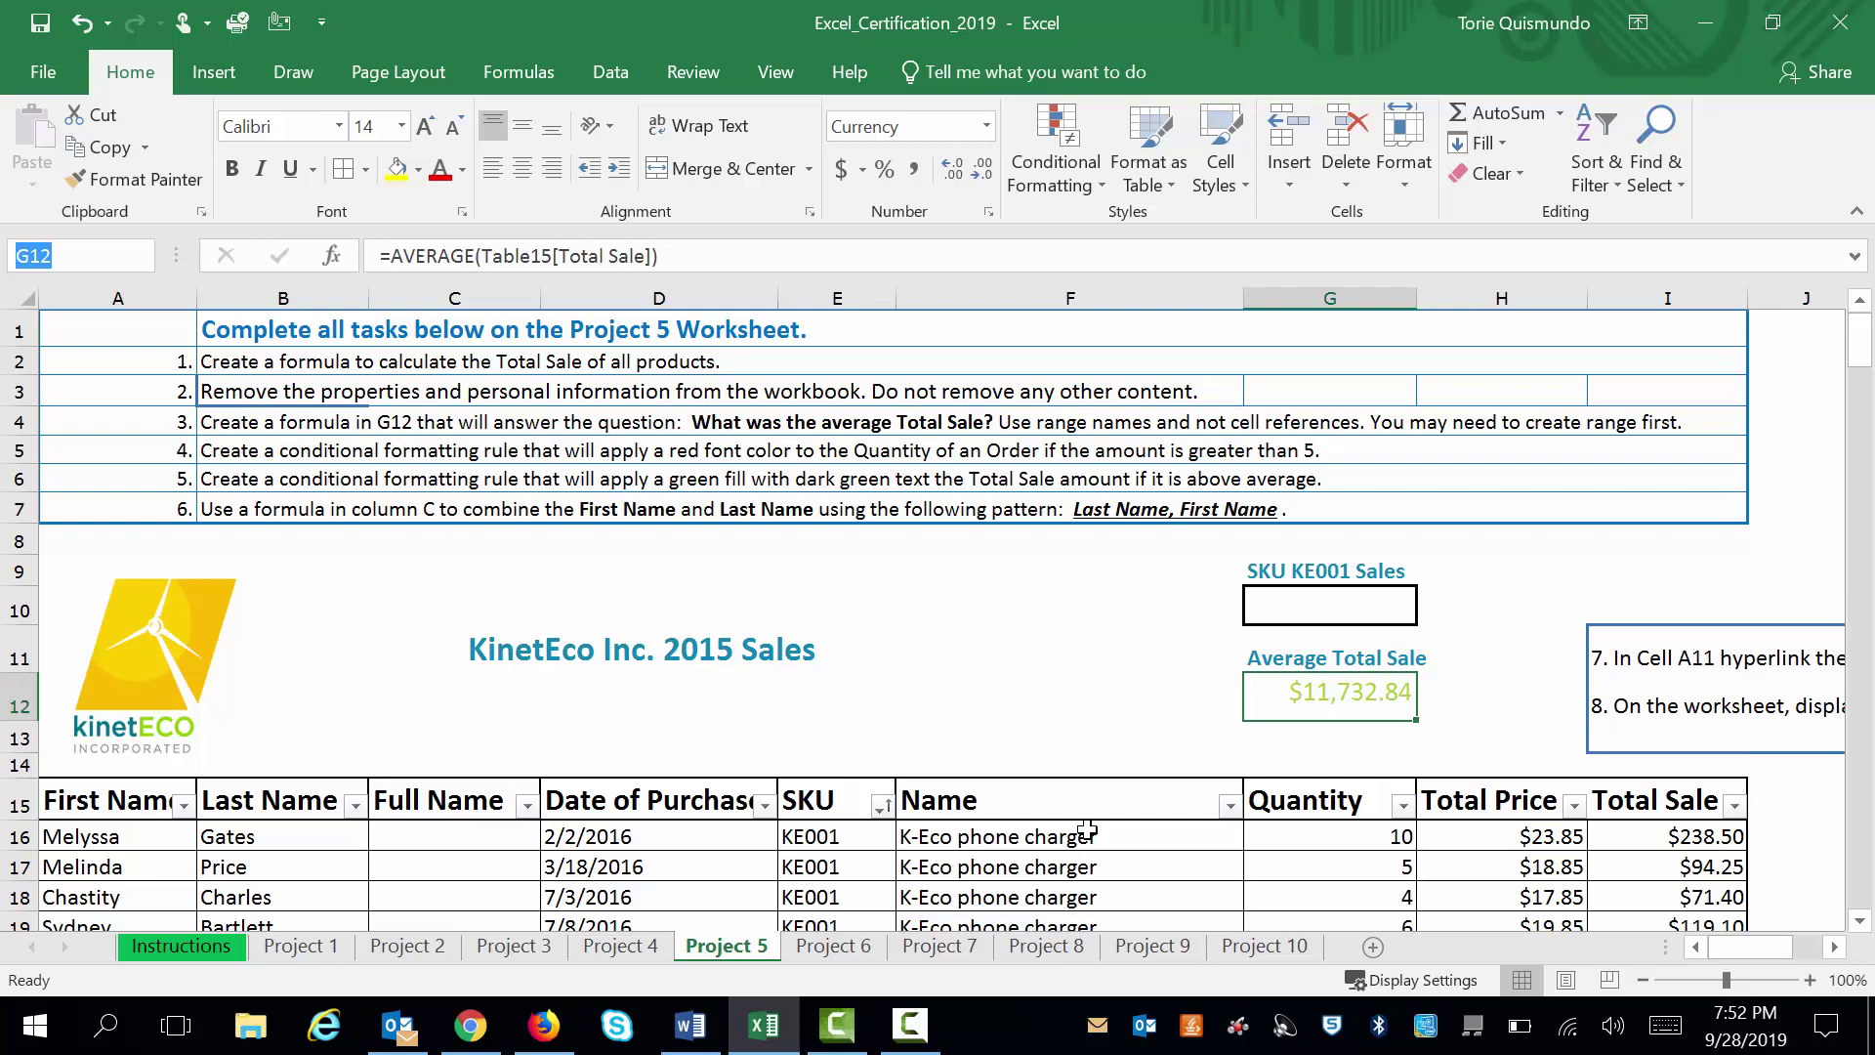
pyautogui.click(1290, 841)
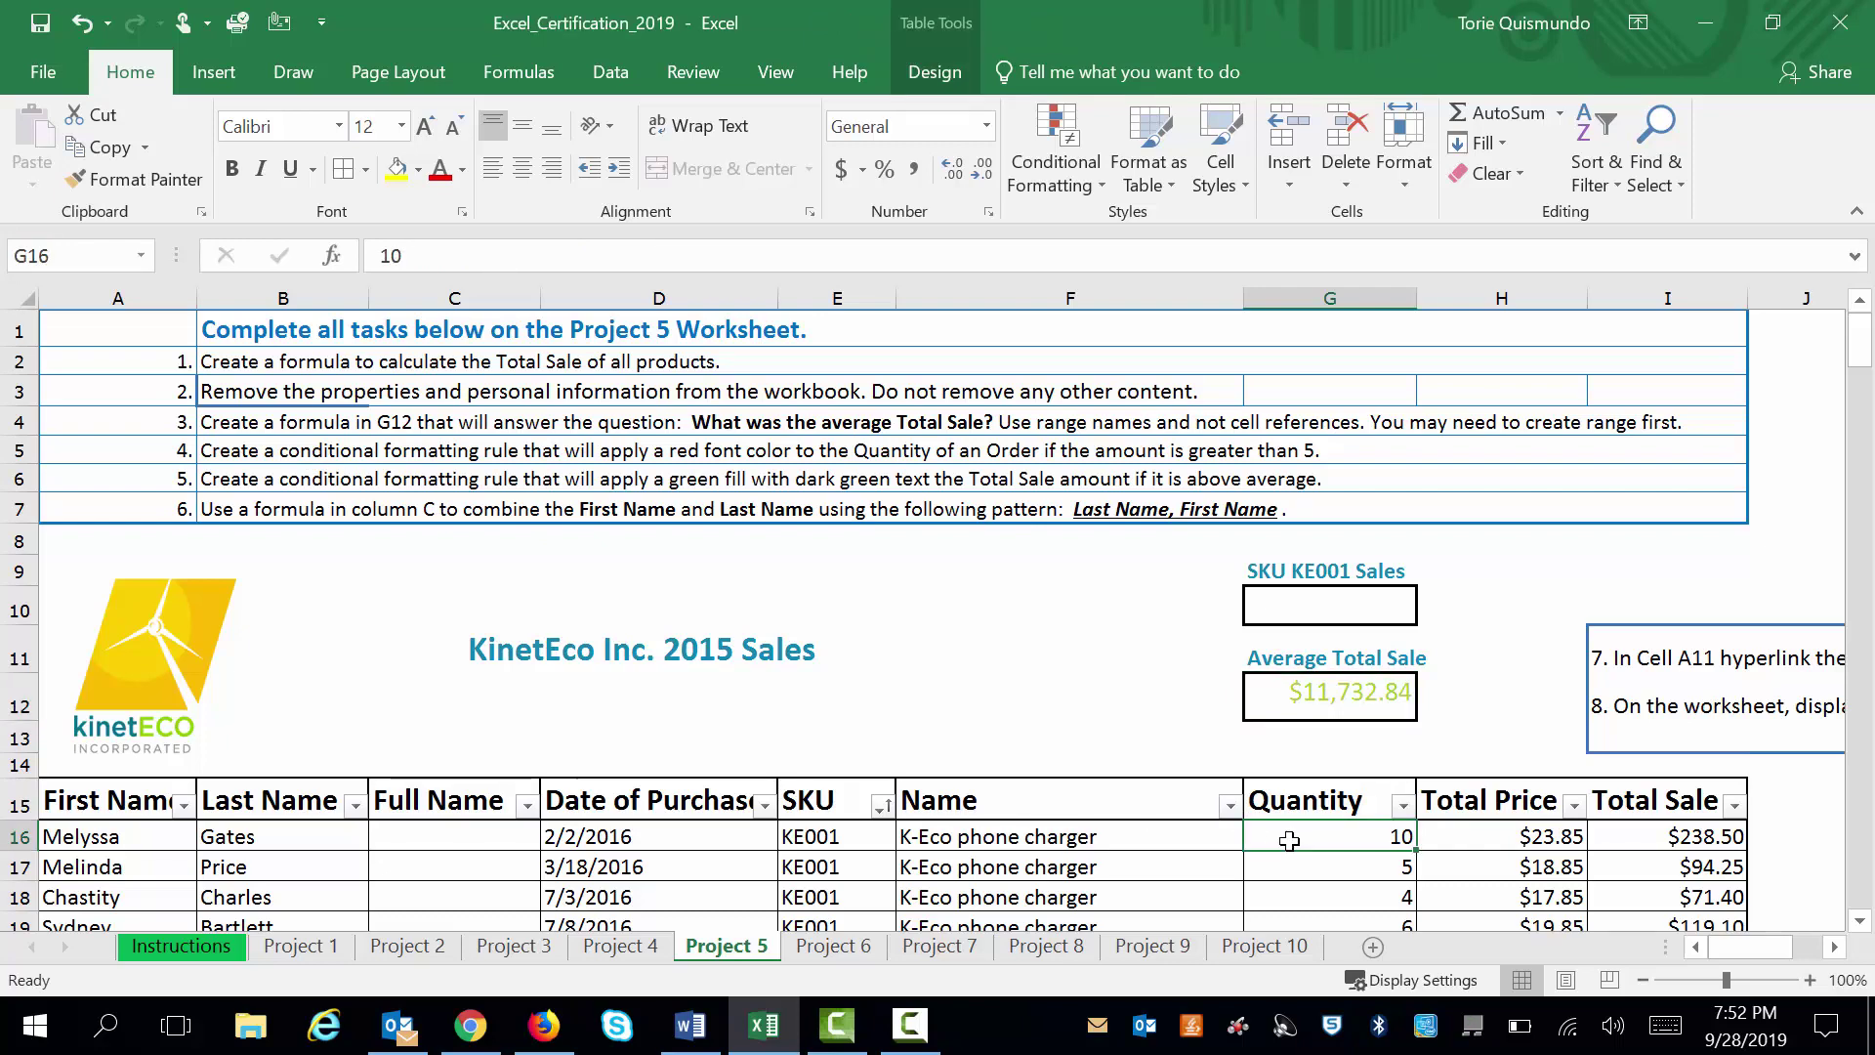
pyautogui.hotkey('ctrl', 'shift', 'Down')
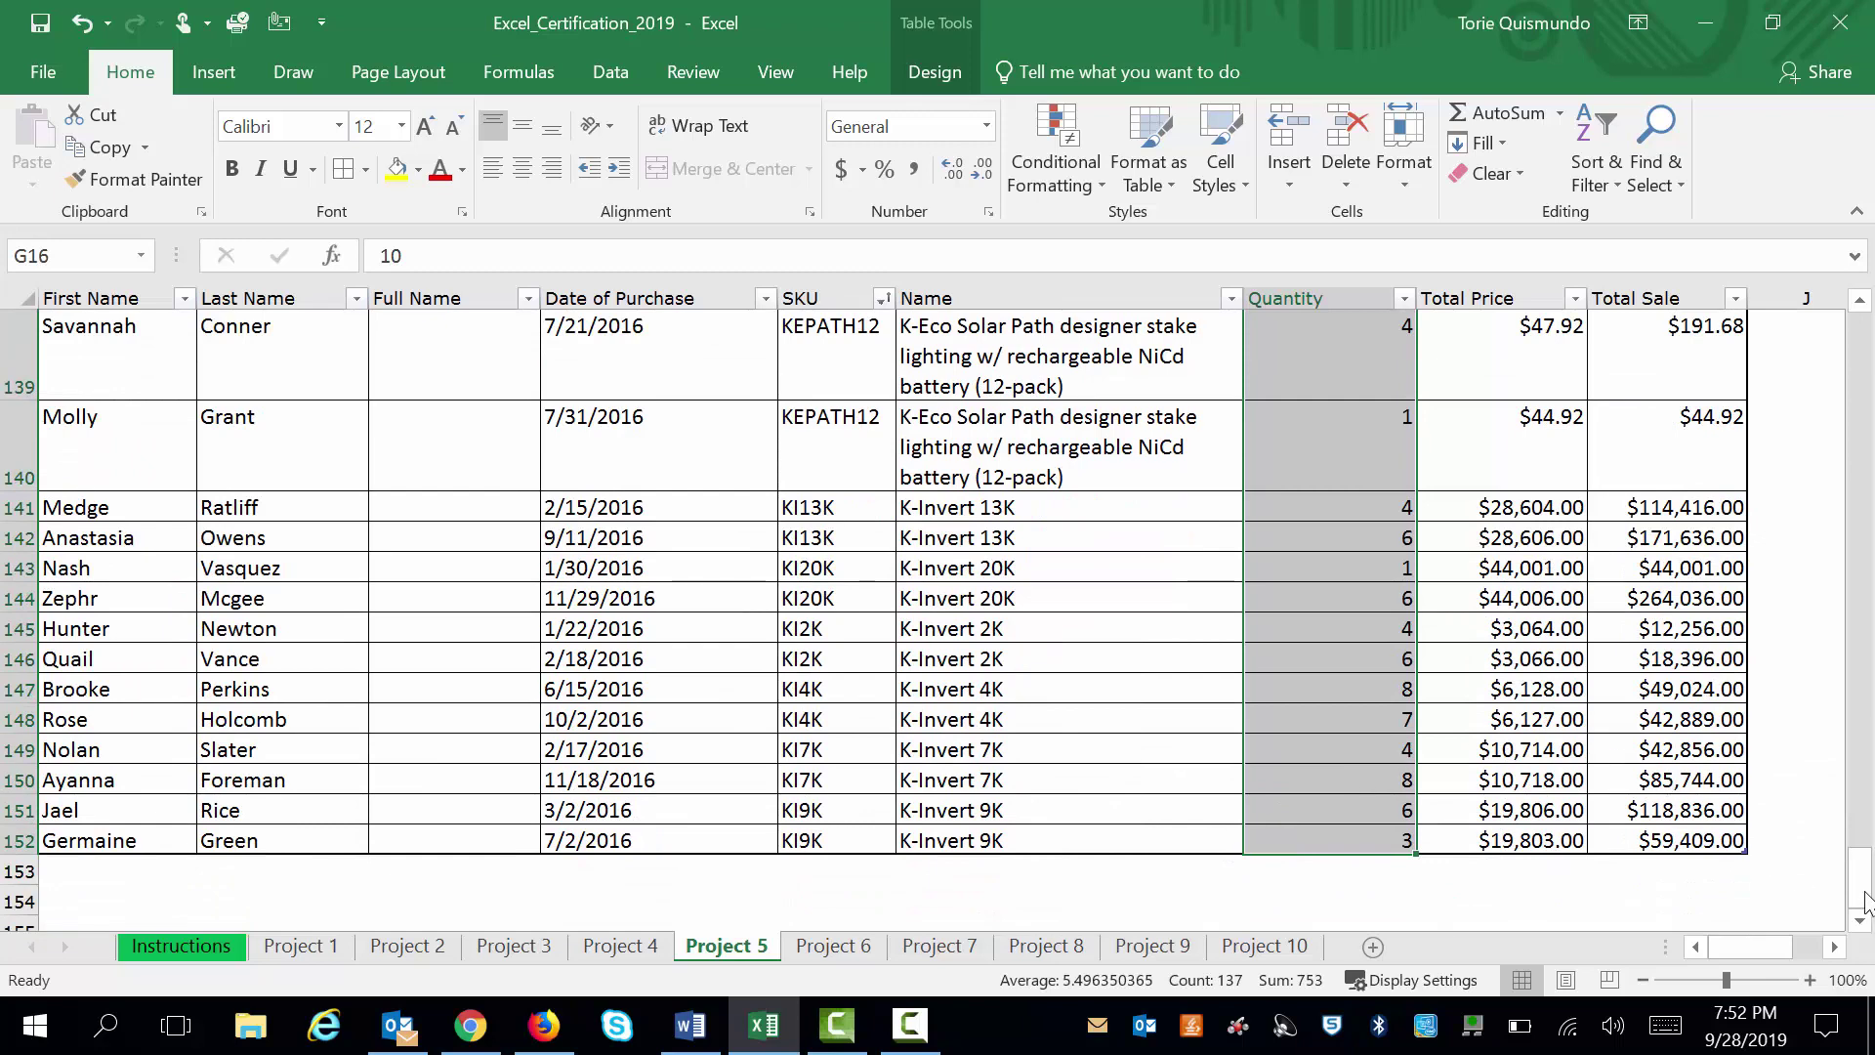
pyautogui.moveTo(1865, 899); pyautogui.dragTo(1874, 264)
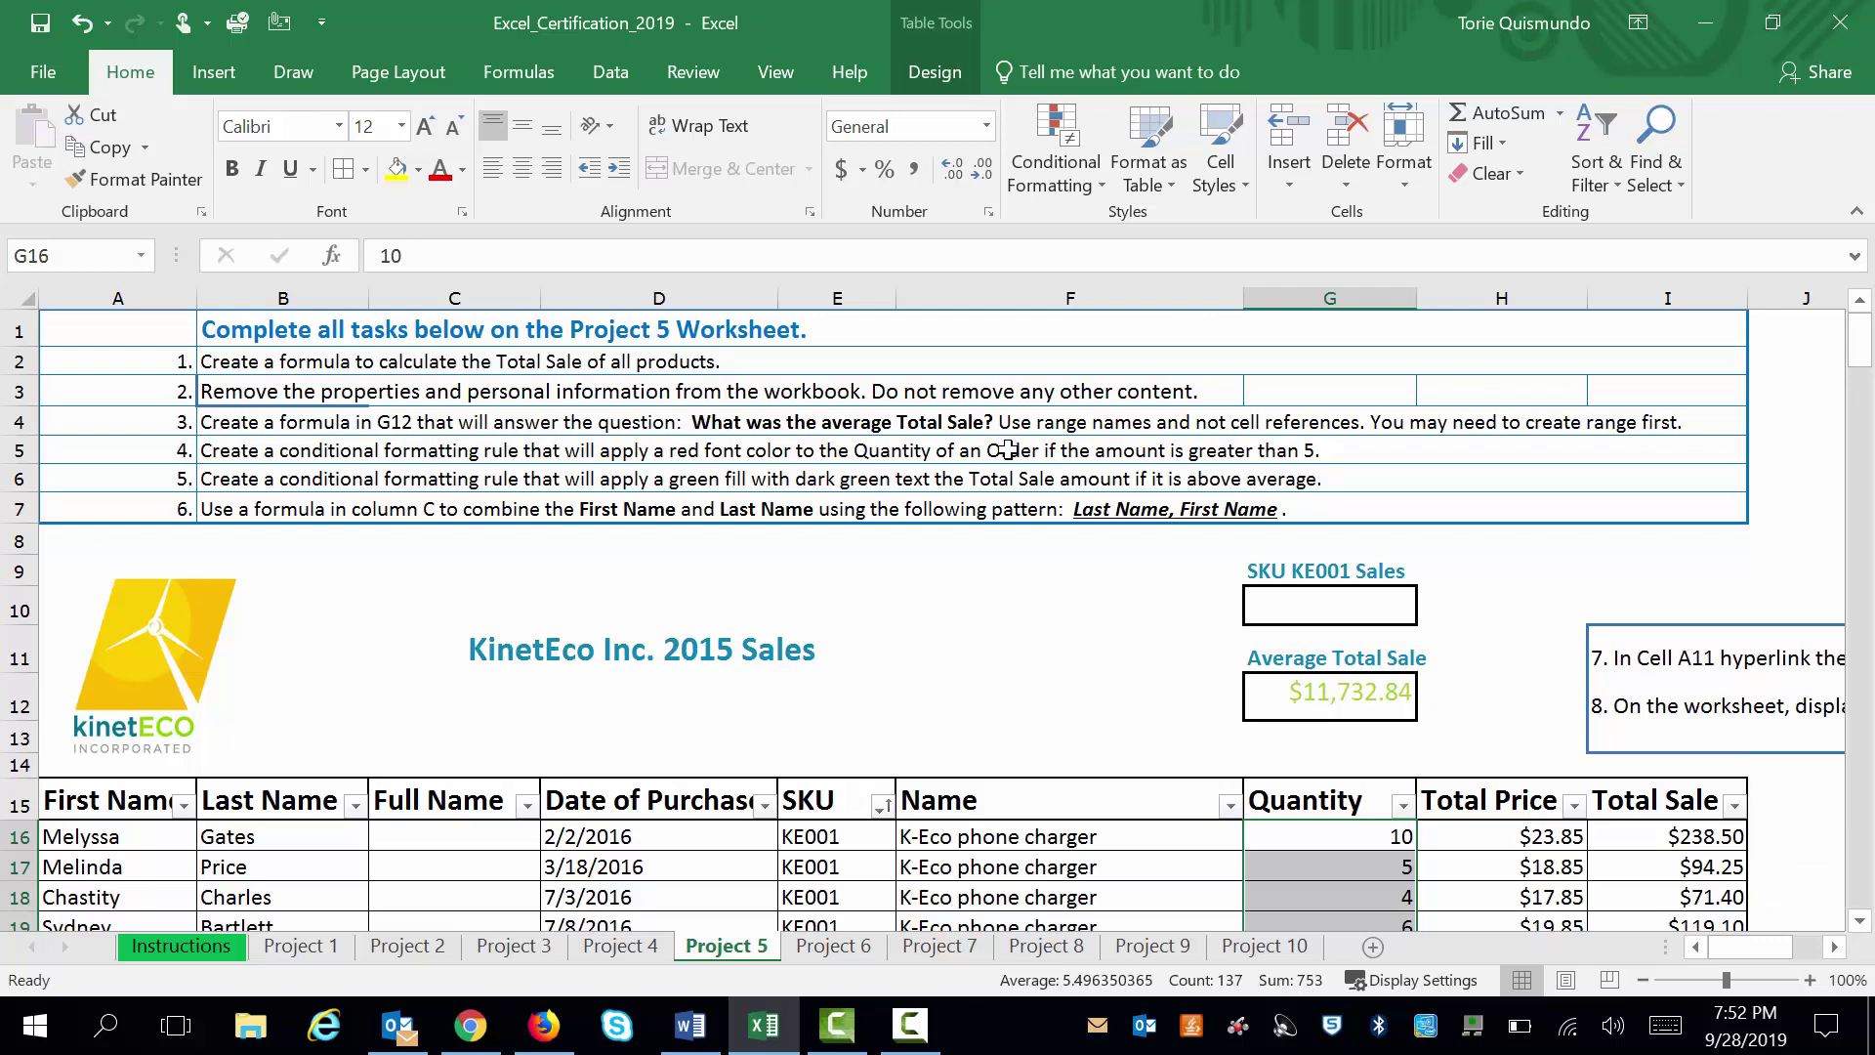
pyautogui.click(1061, 155)
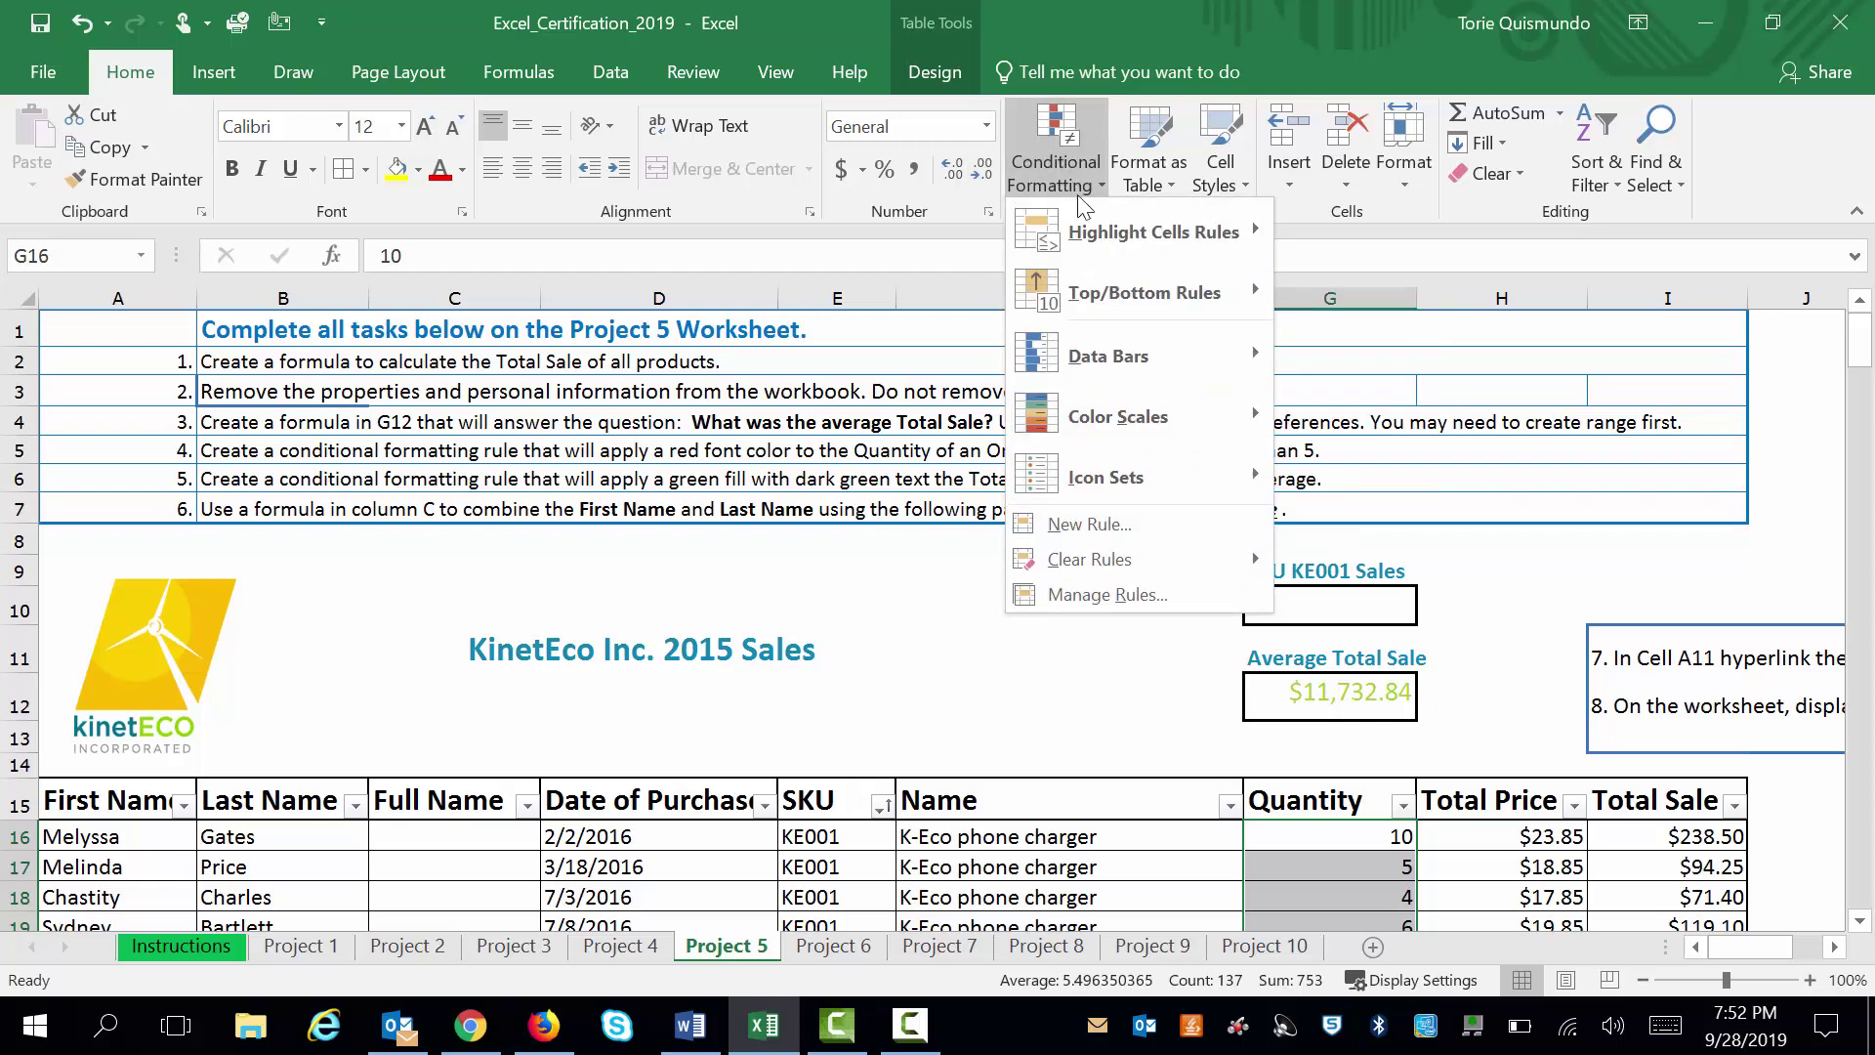
pyautogui.moveTo(1092, 293)
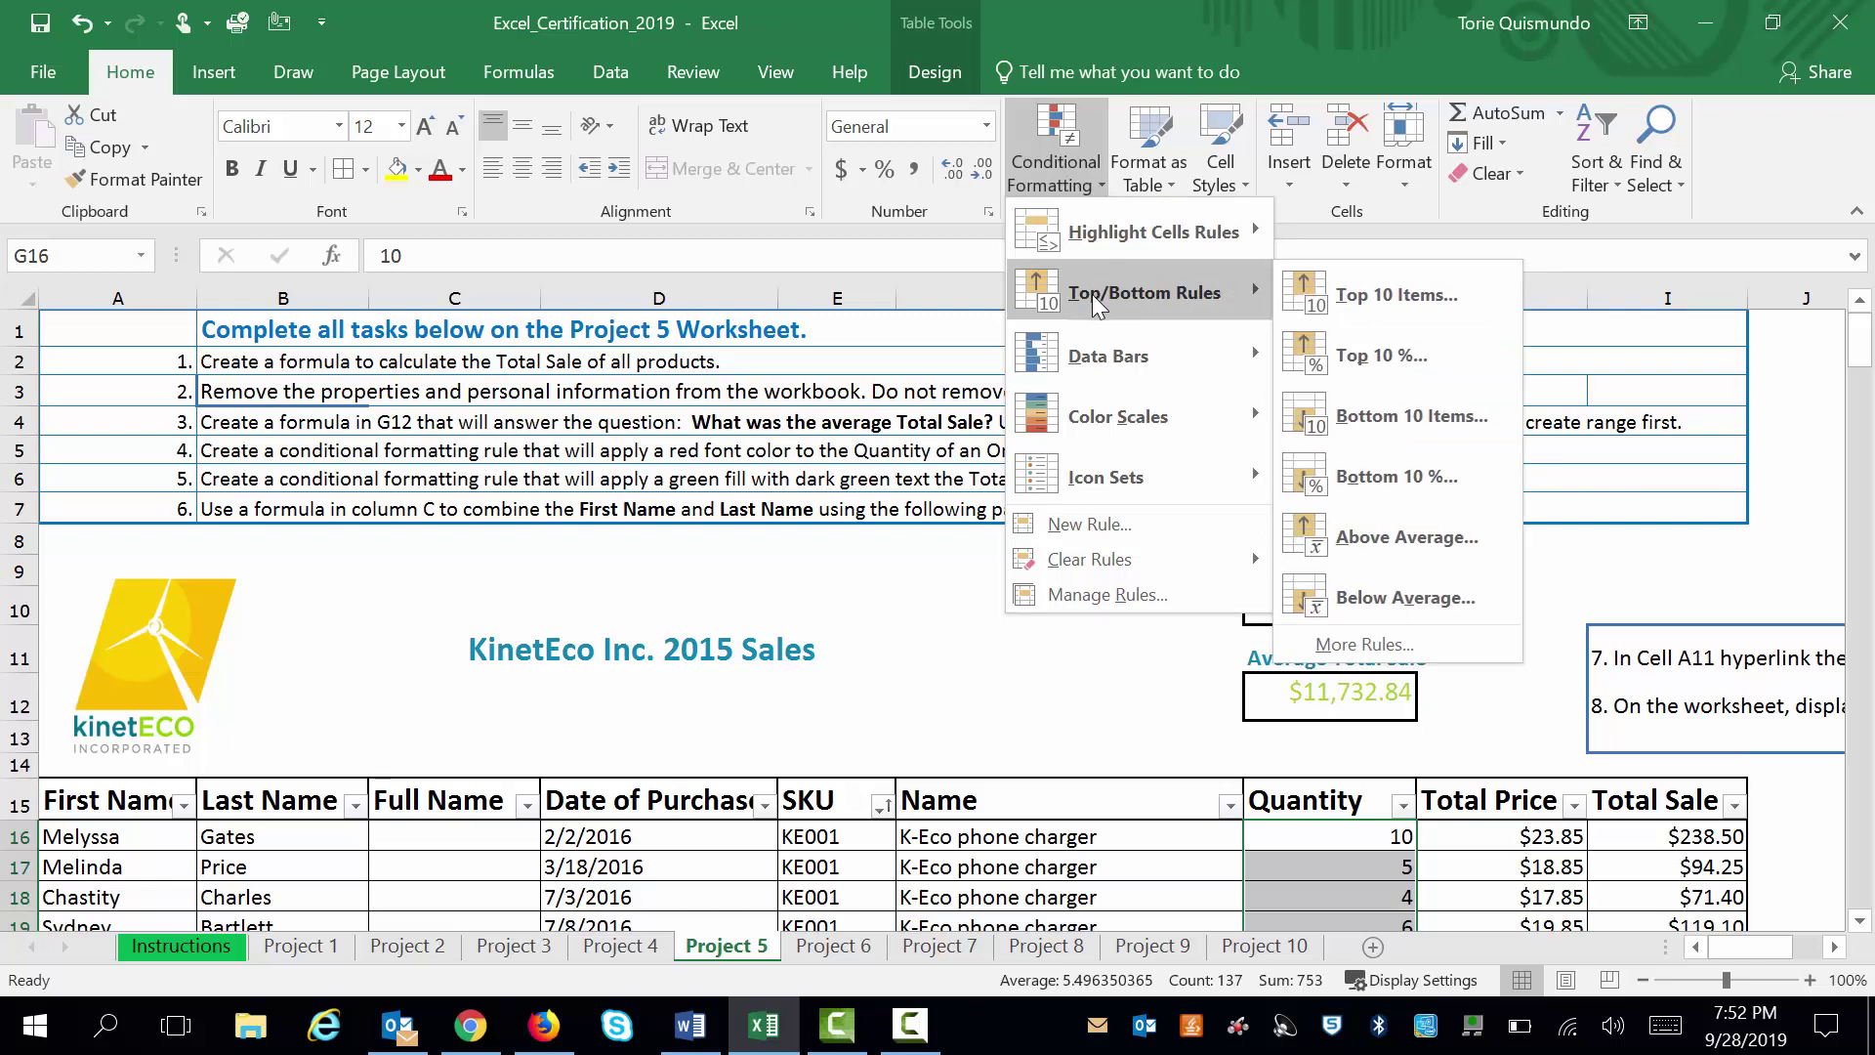
pyautogui.moveTo(1104, 231)
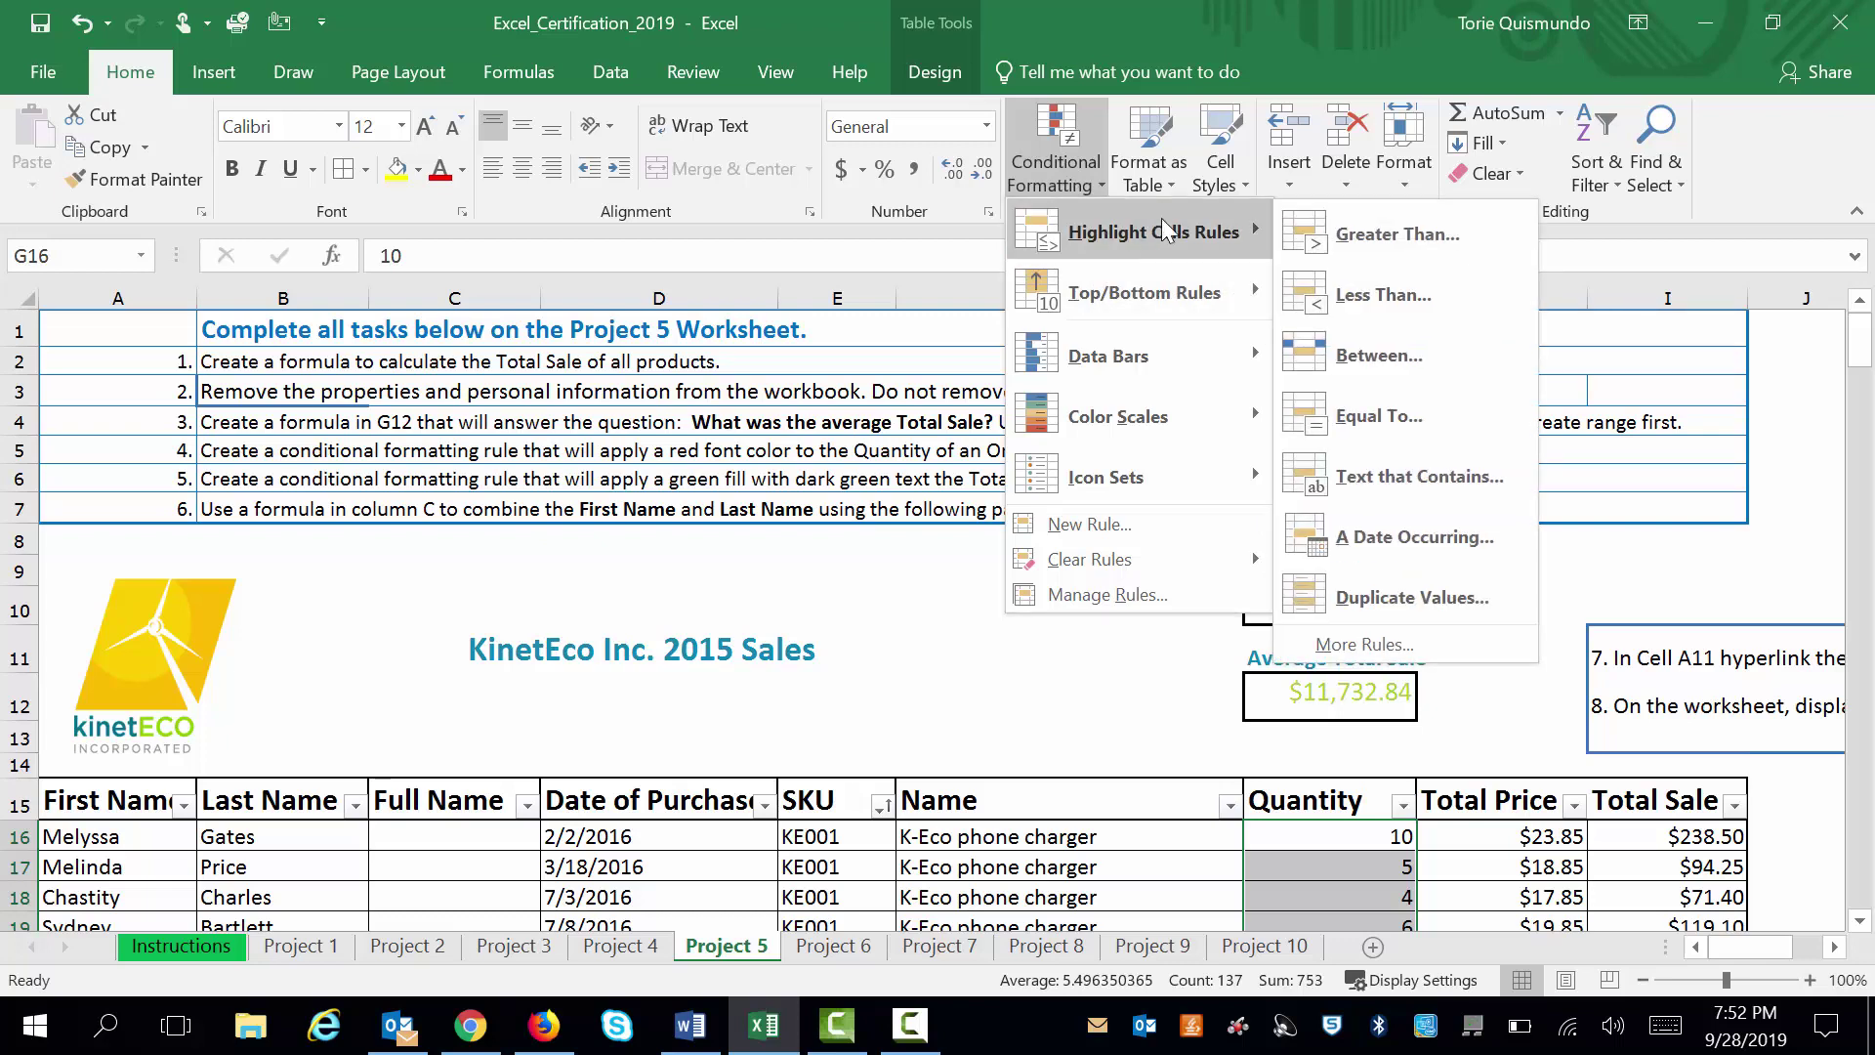
pyautogui.click(1354, 235)
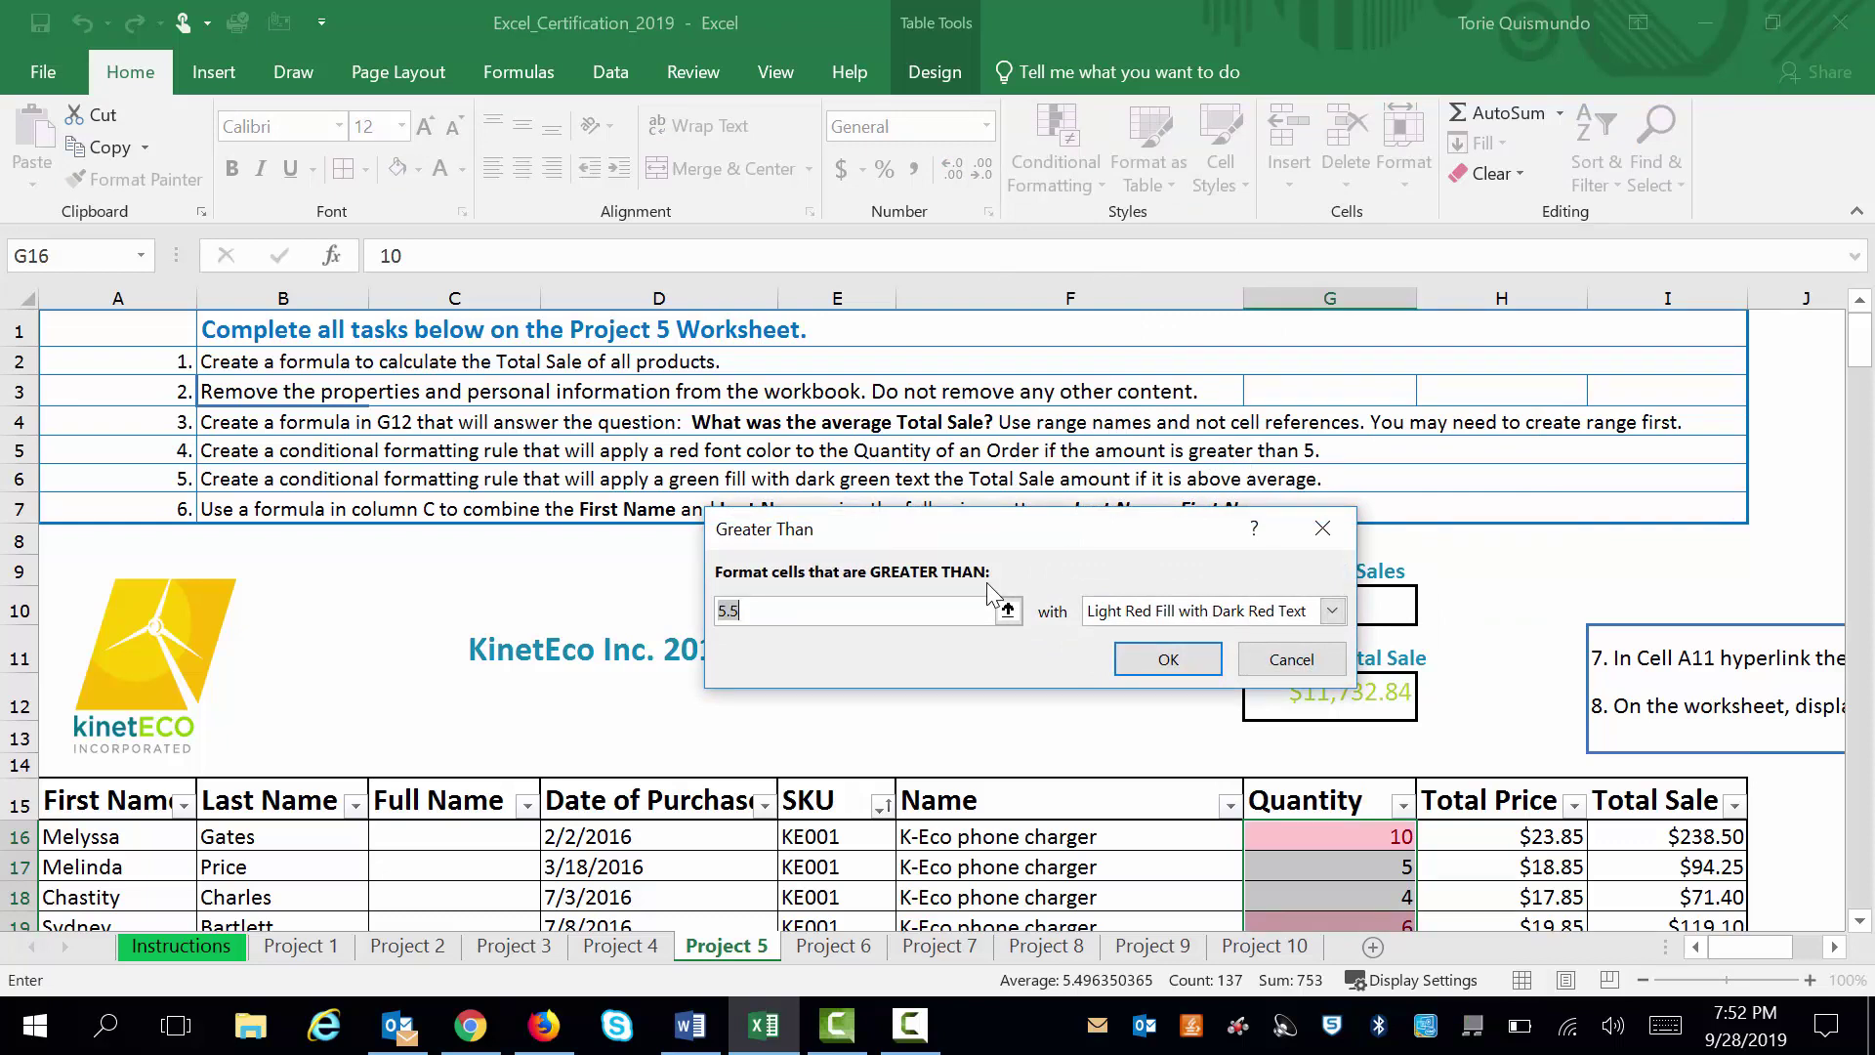
pyautogui.write('5')
pyautogui.click(1332, 613)
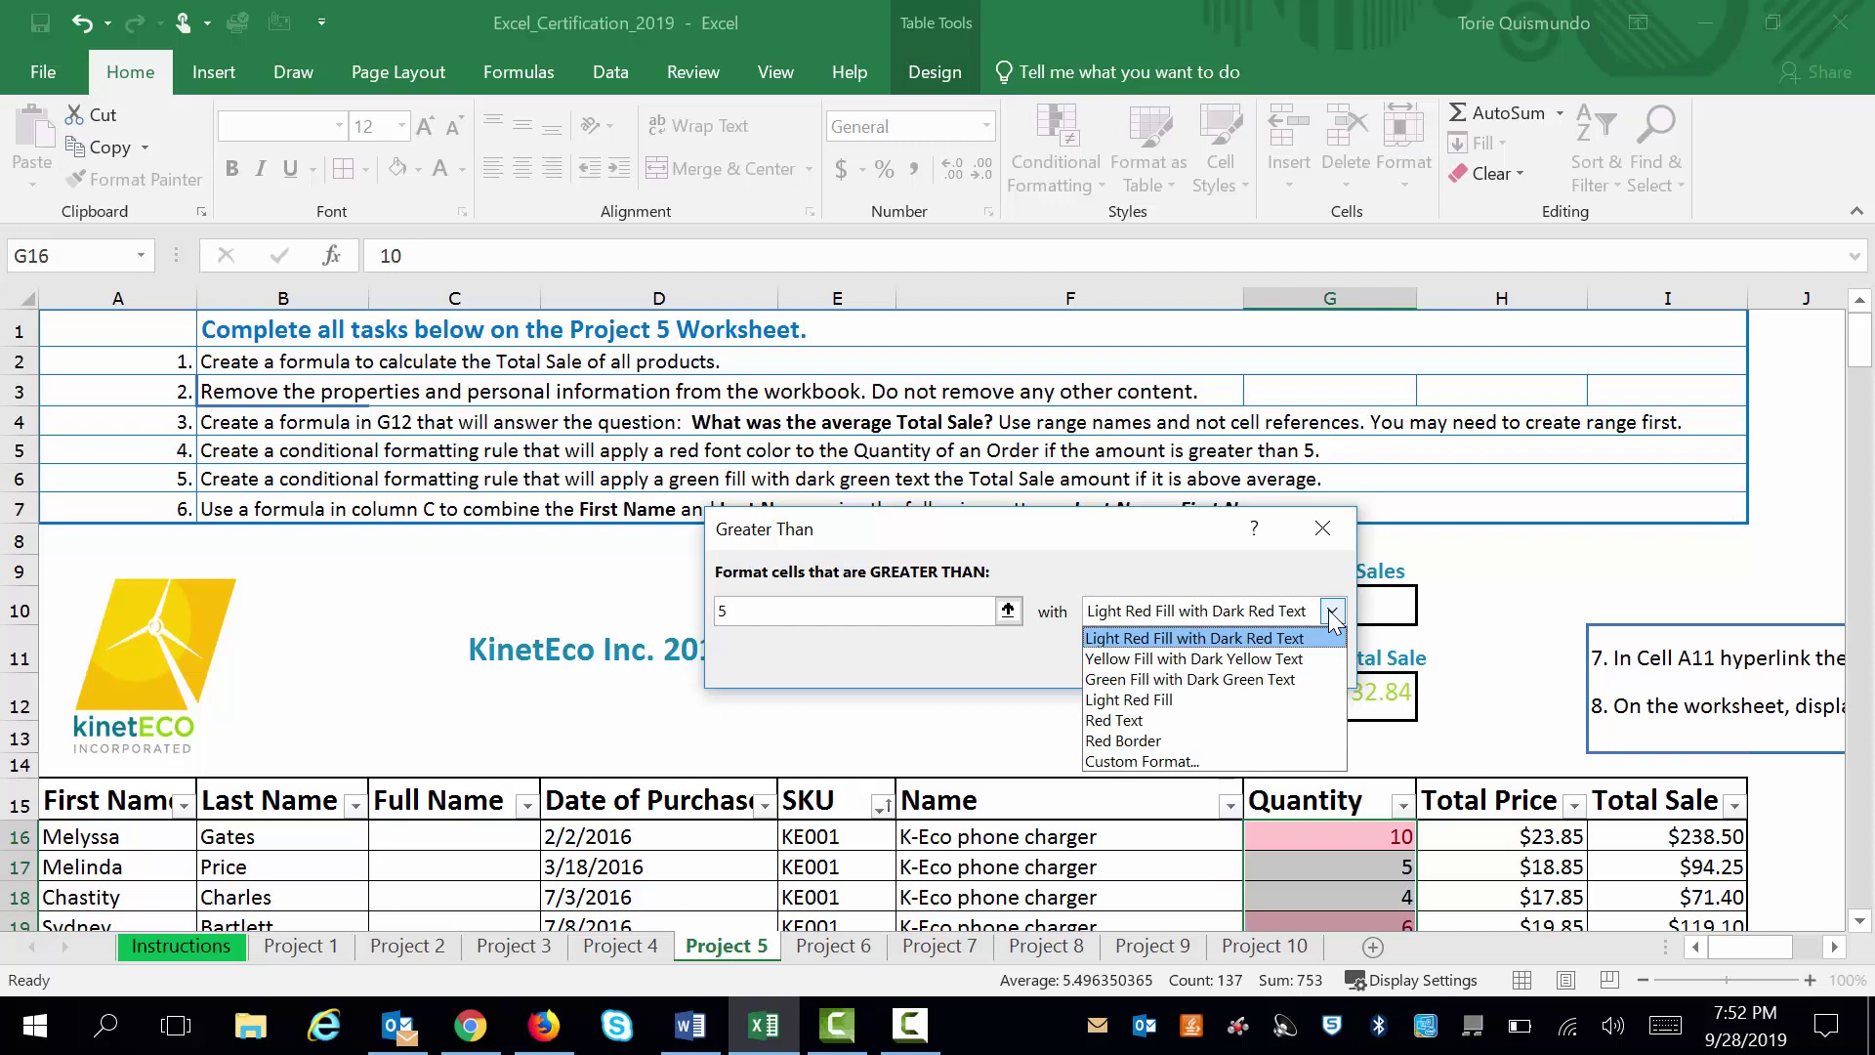
pyautogui.click(1234, 719)
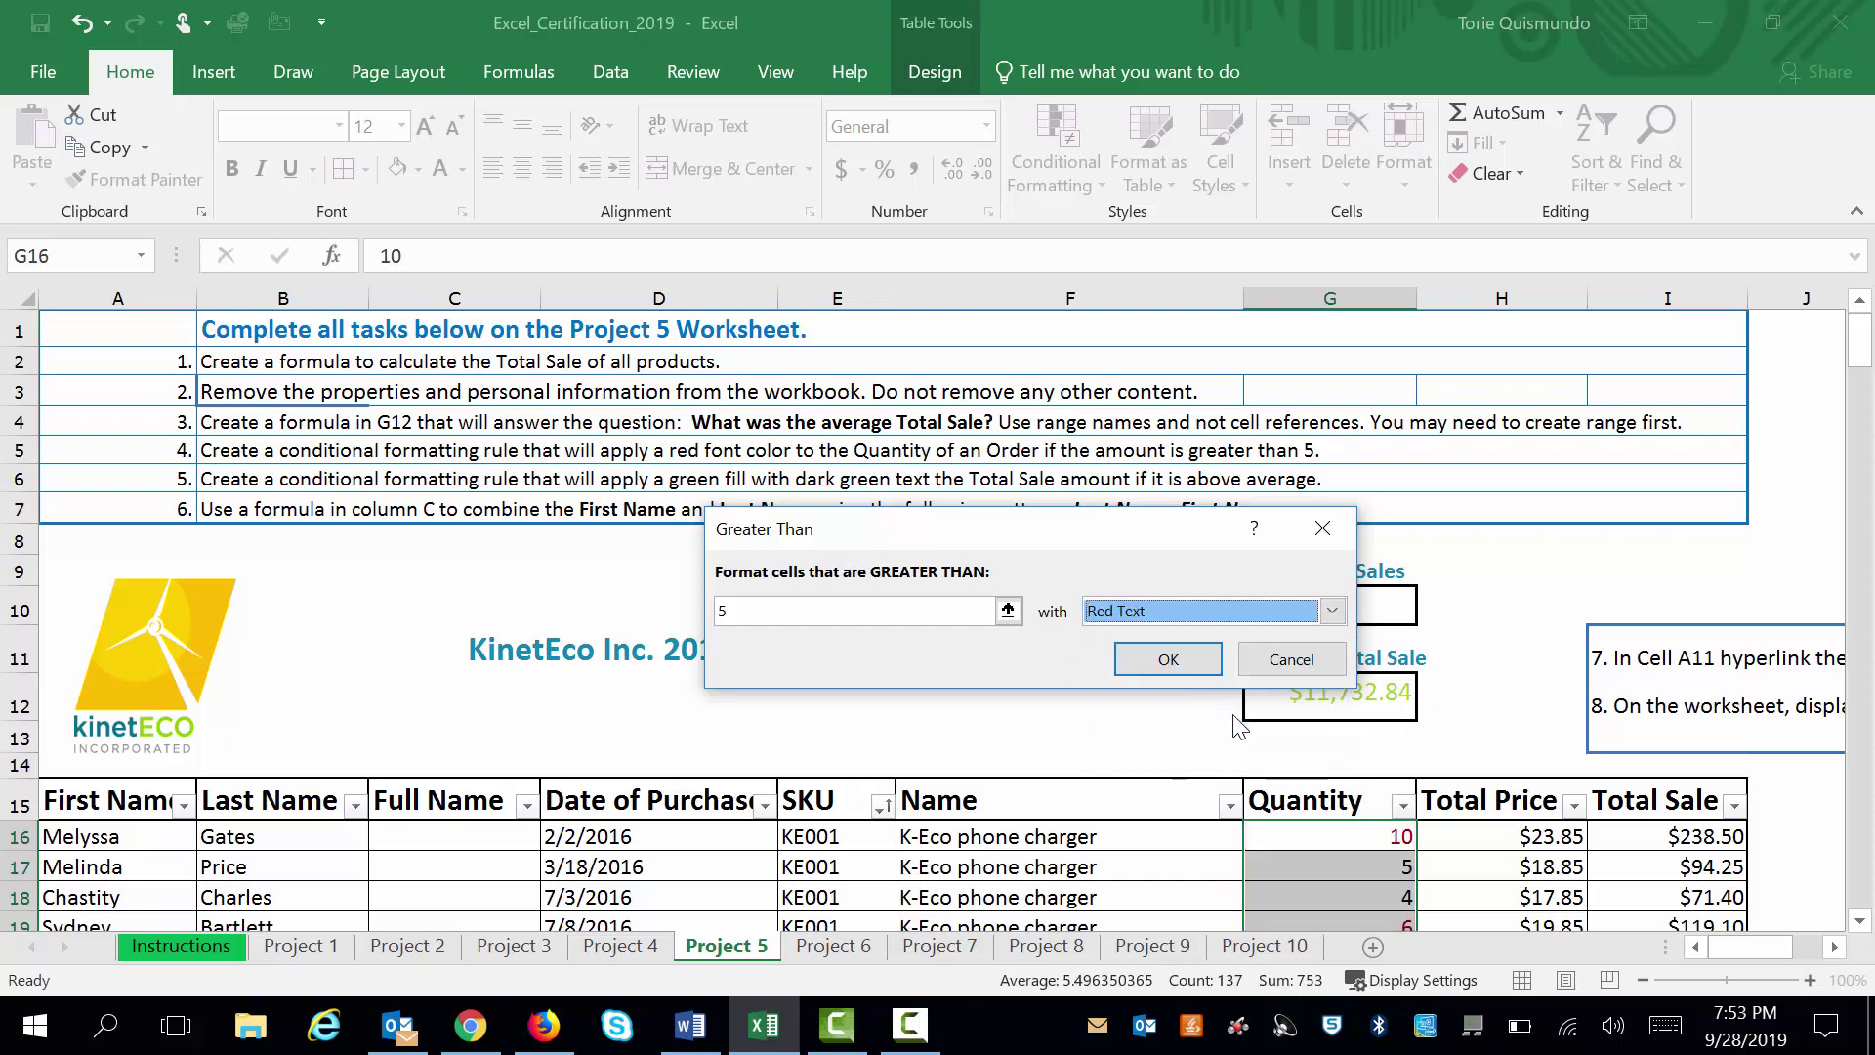
pyautogui.click(1147, 657)
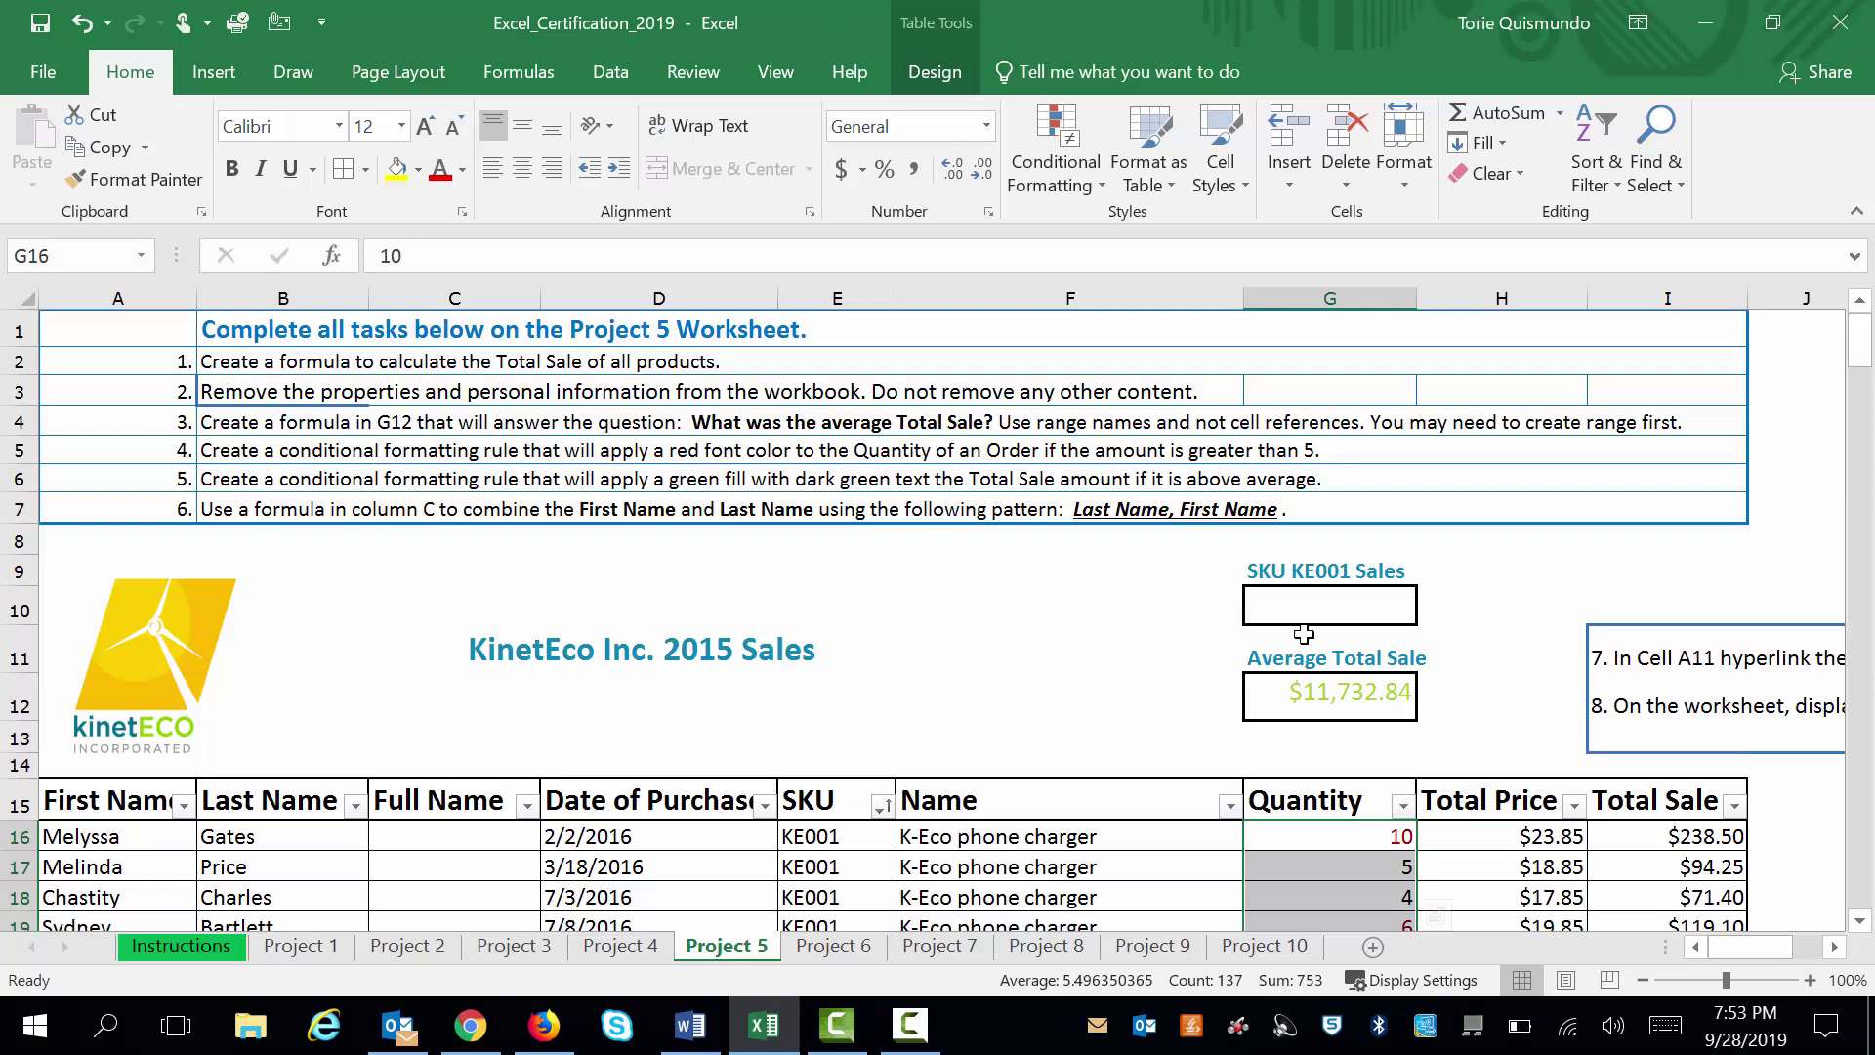
# Step: Apply an Above Average conditional formatting rule with Green Fill with Dark Green Text to all Total Sale values from I16 down
pyautogui.click(1625, 844)
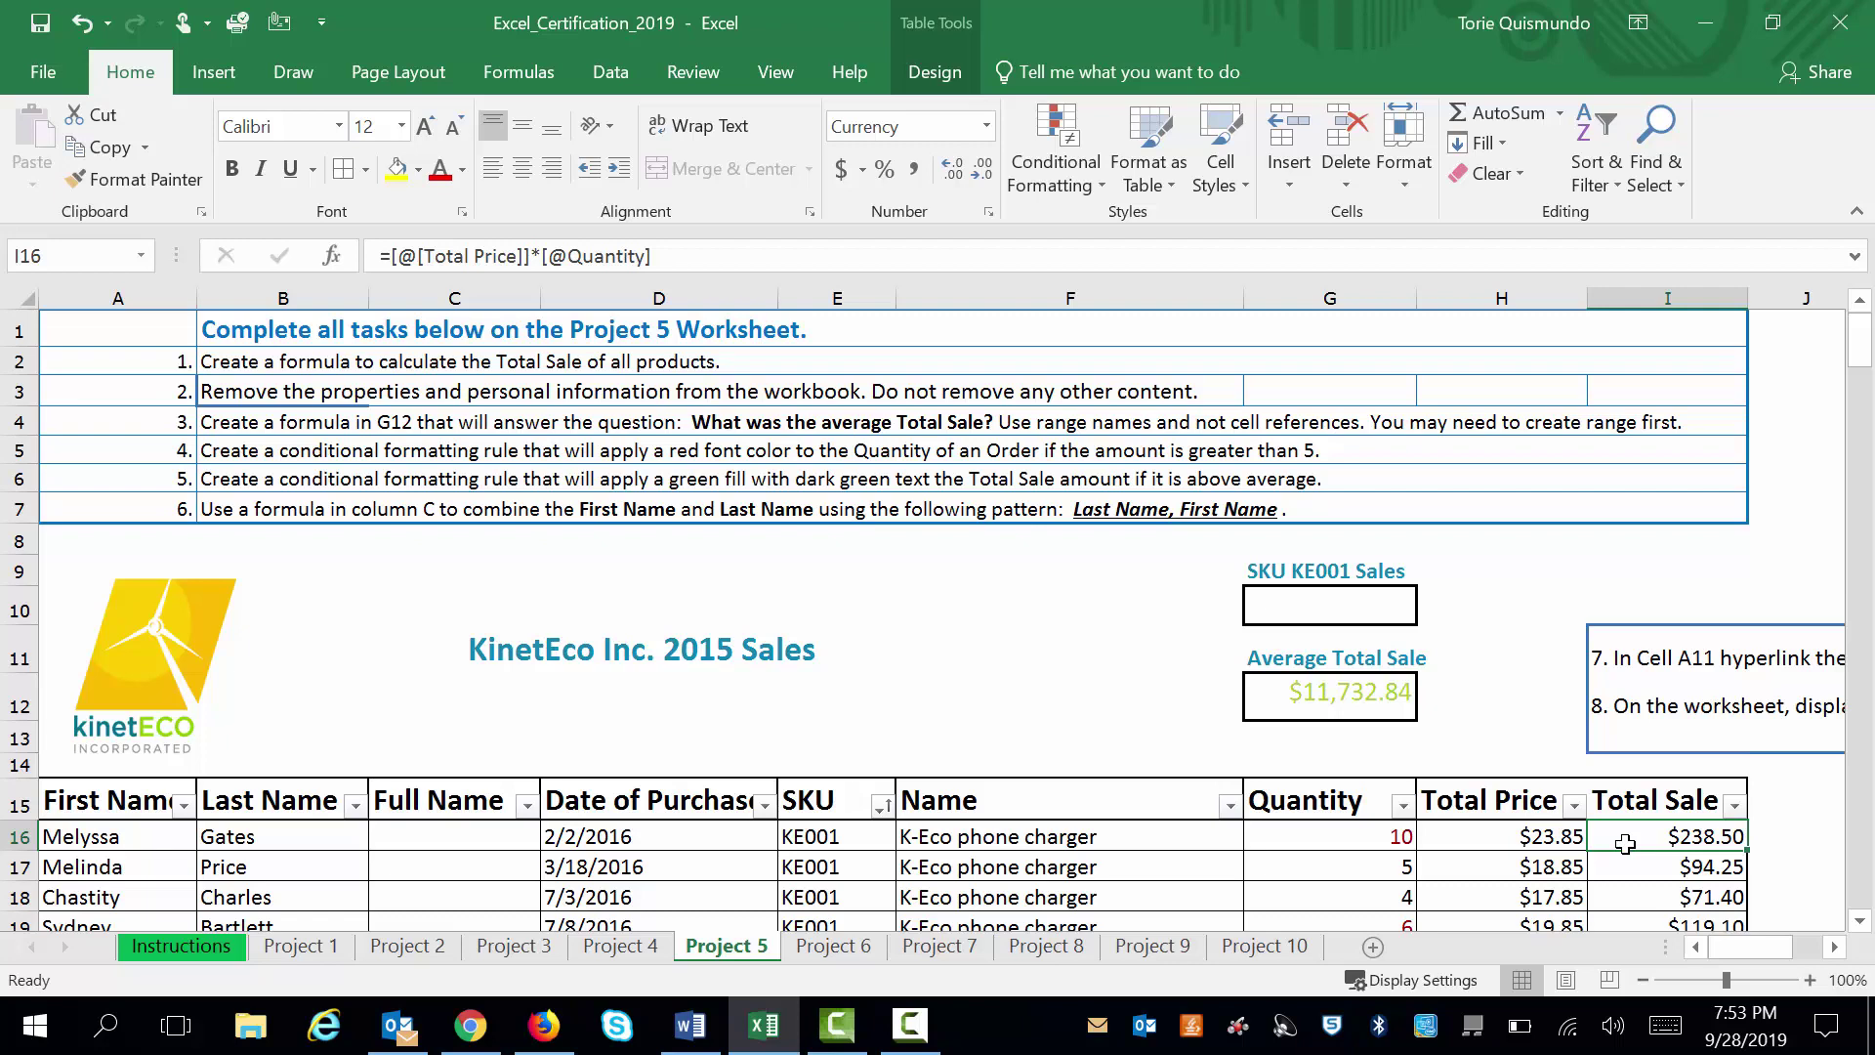
pyautogui.hotkey('ctrl', 'shift', 'Down')
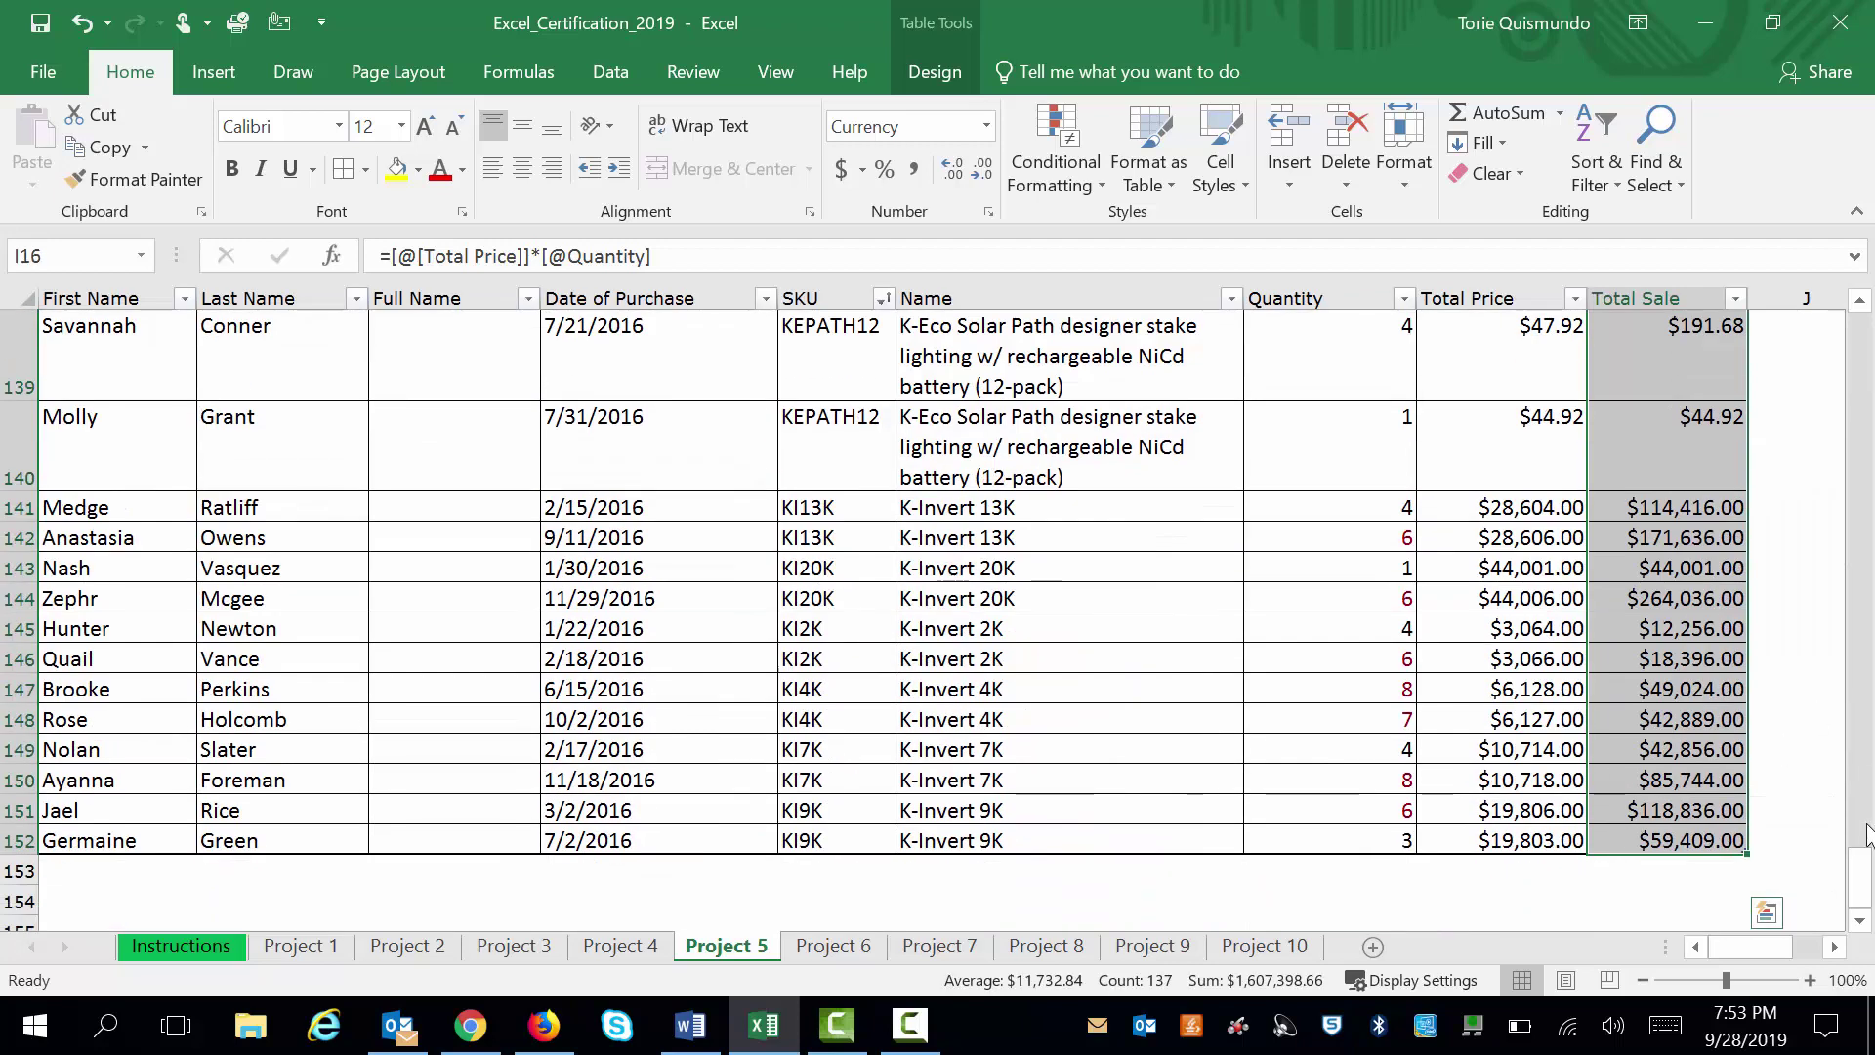
pyautogui.moveTo(1861, 874); pyautogui.dragTo(1861, 337)
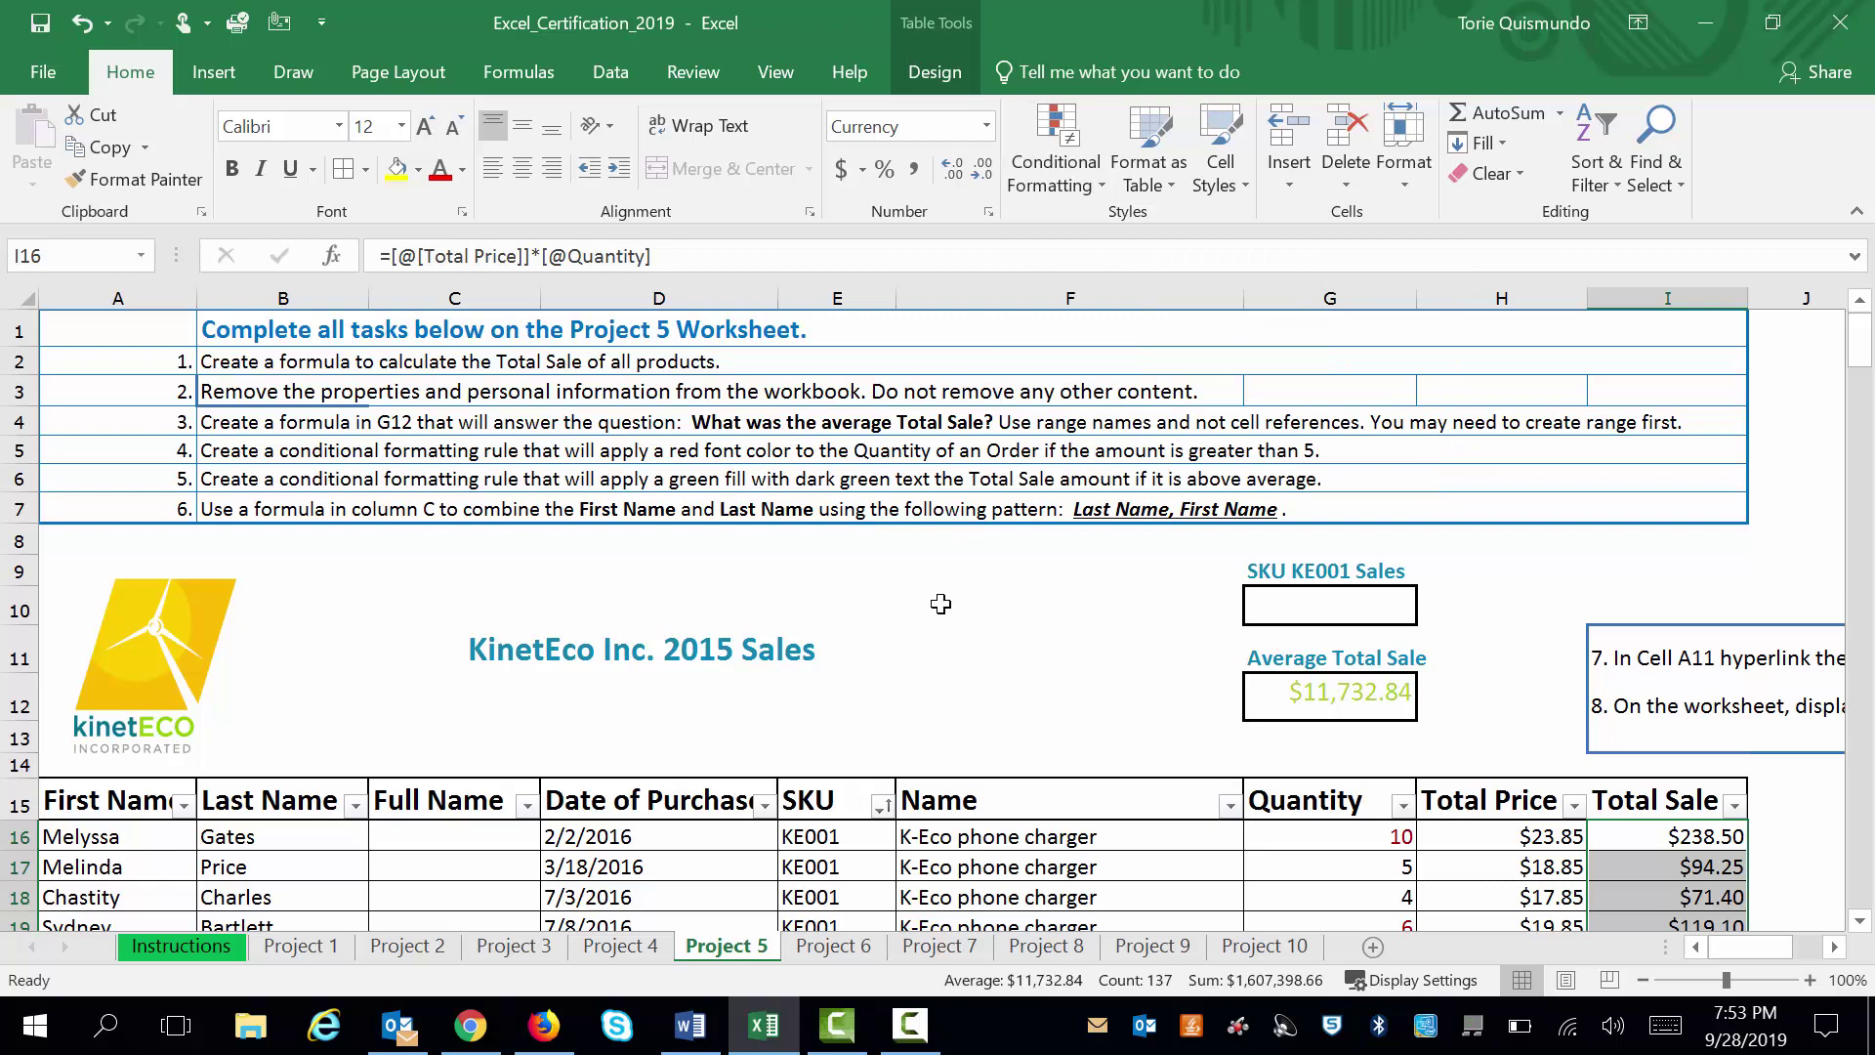
pyautogui.click(1072, 194)
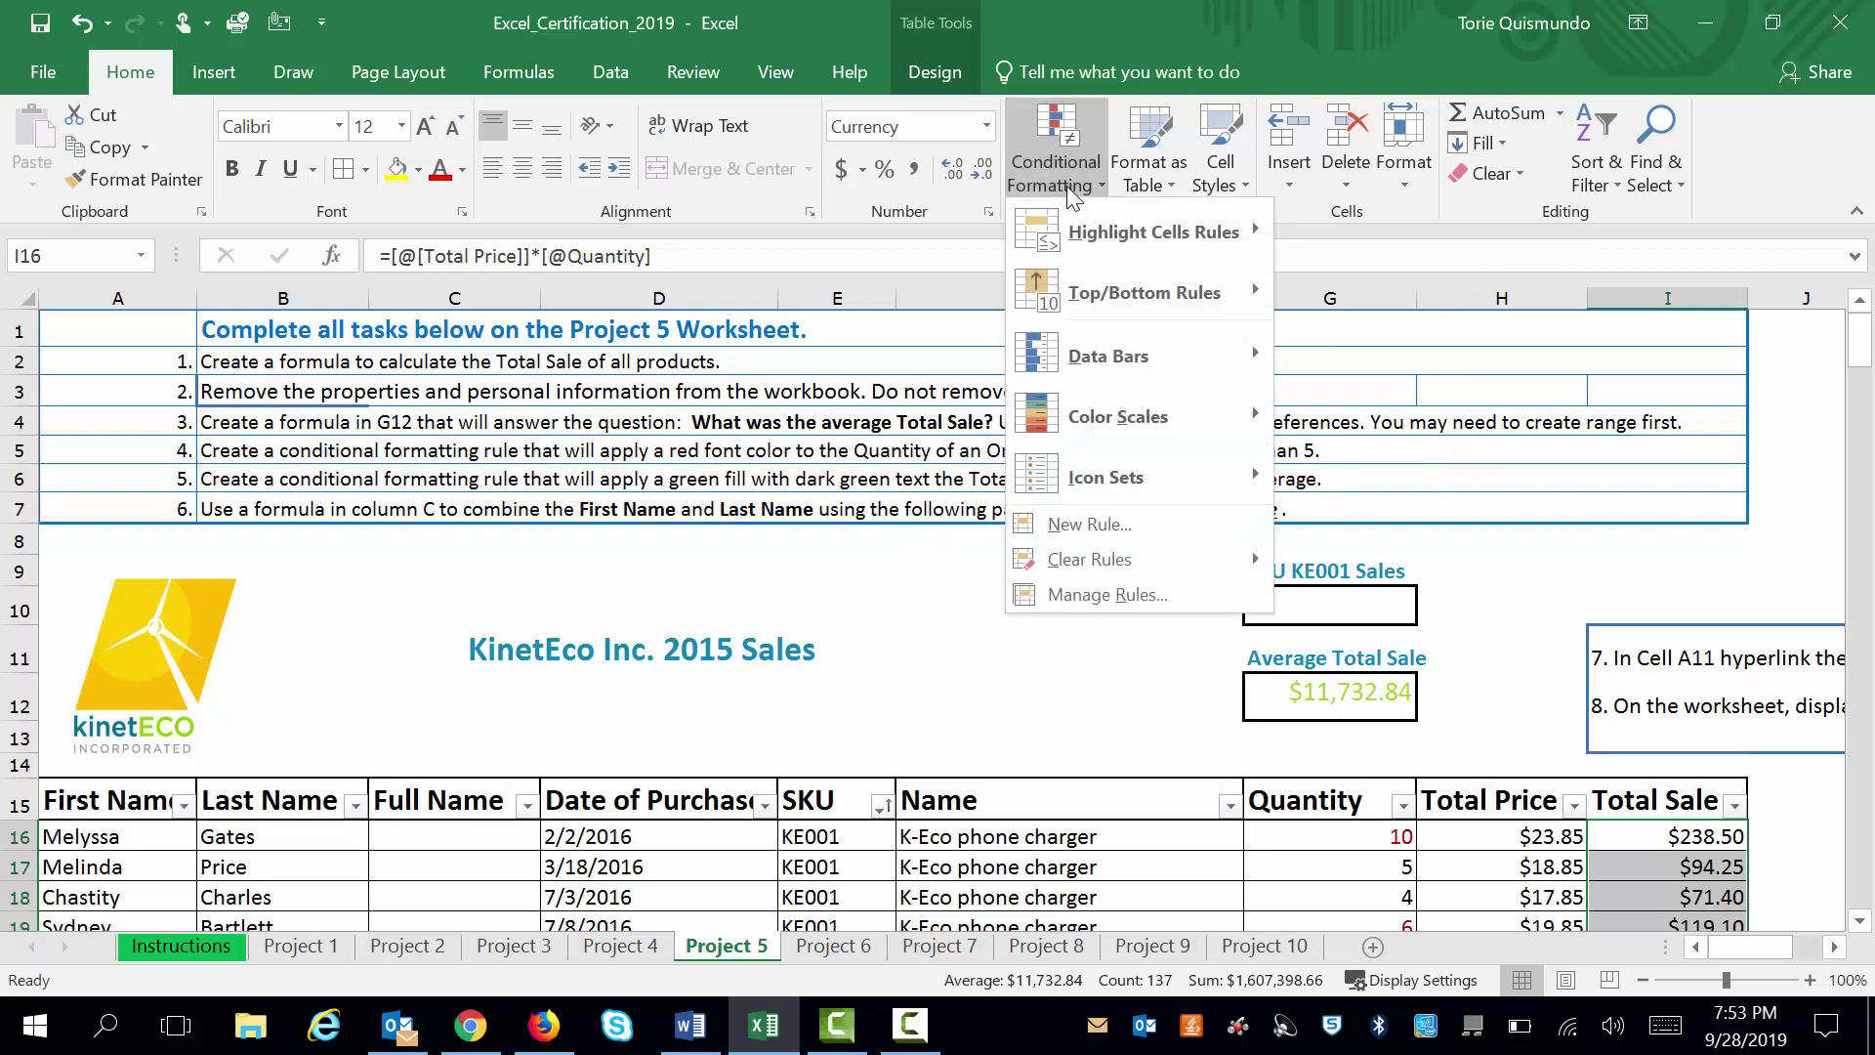
pyautogui.moveTo(1076, 234)
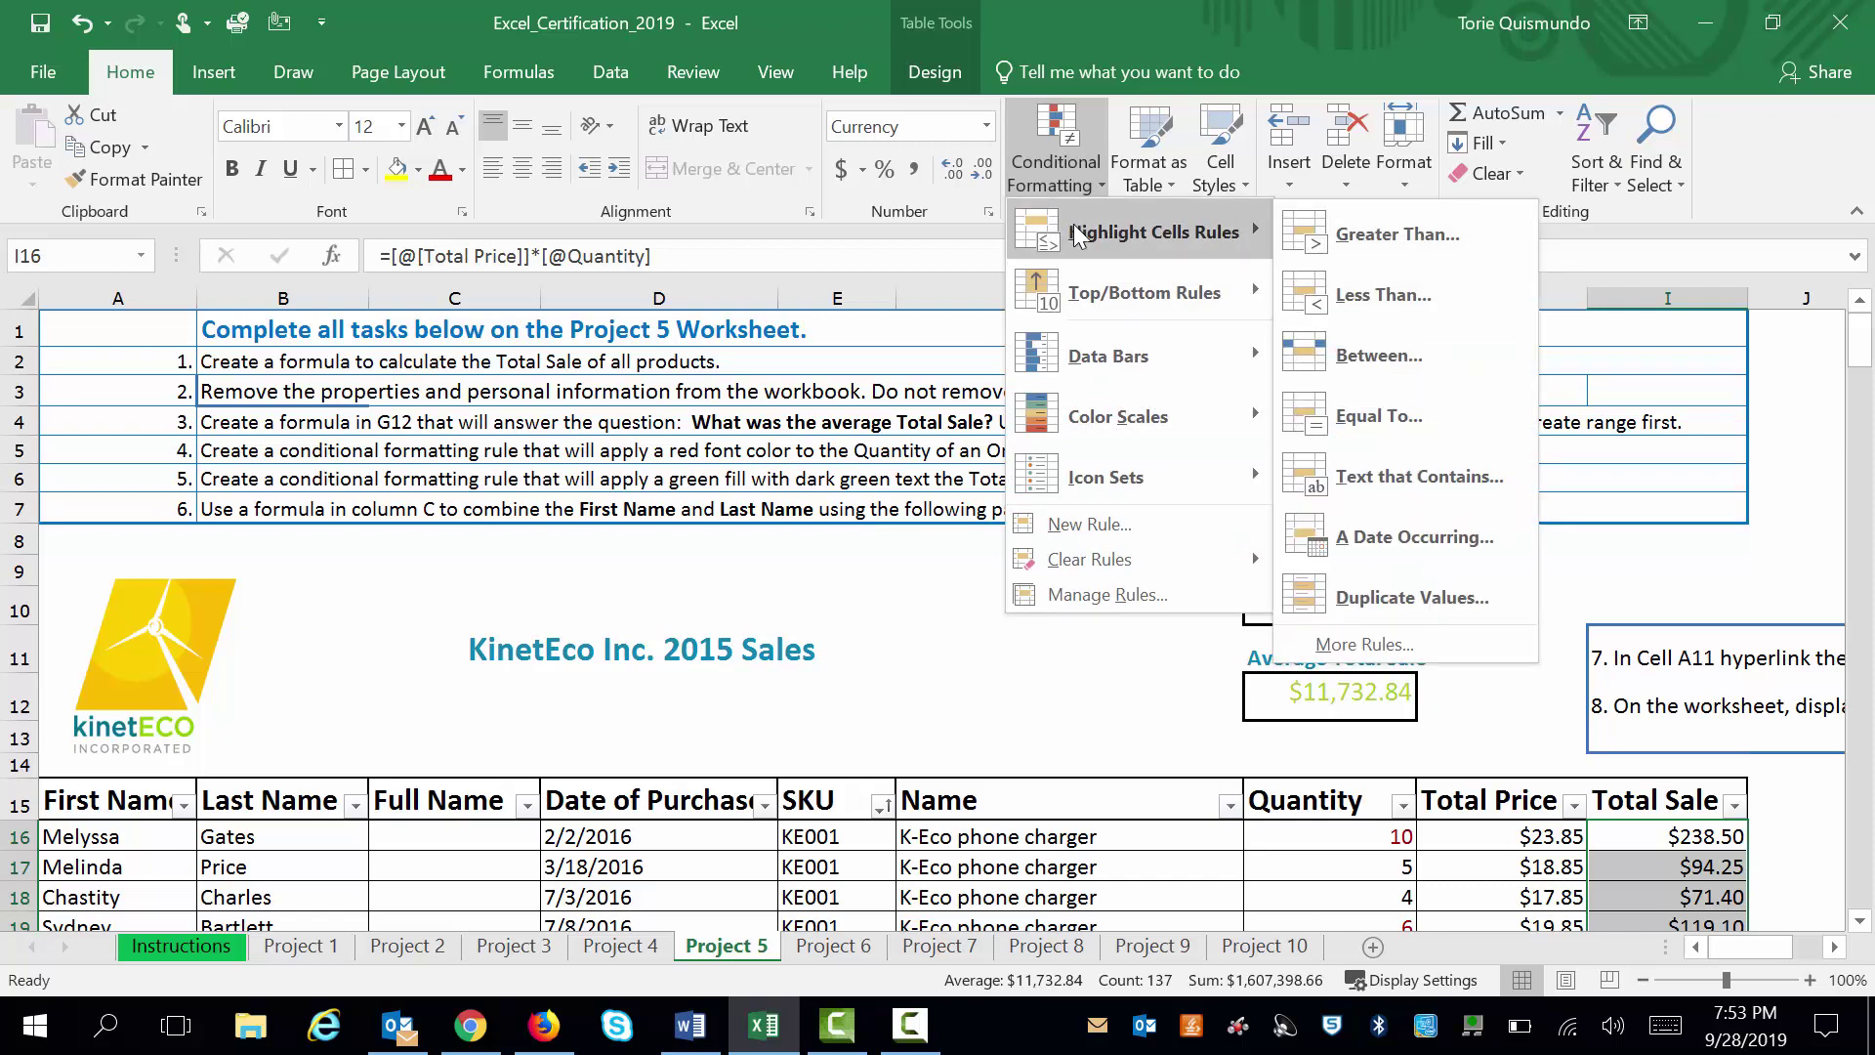
pyautogui.moveTo(1097, 291)
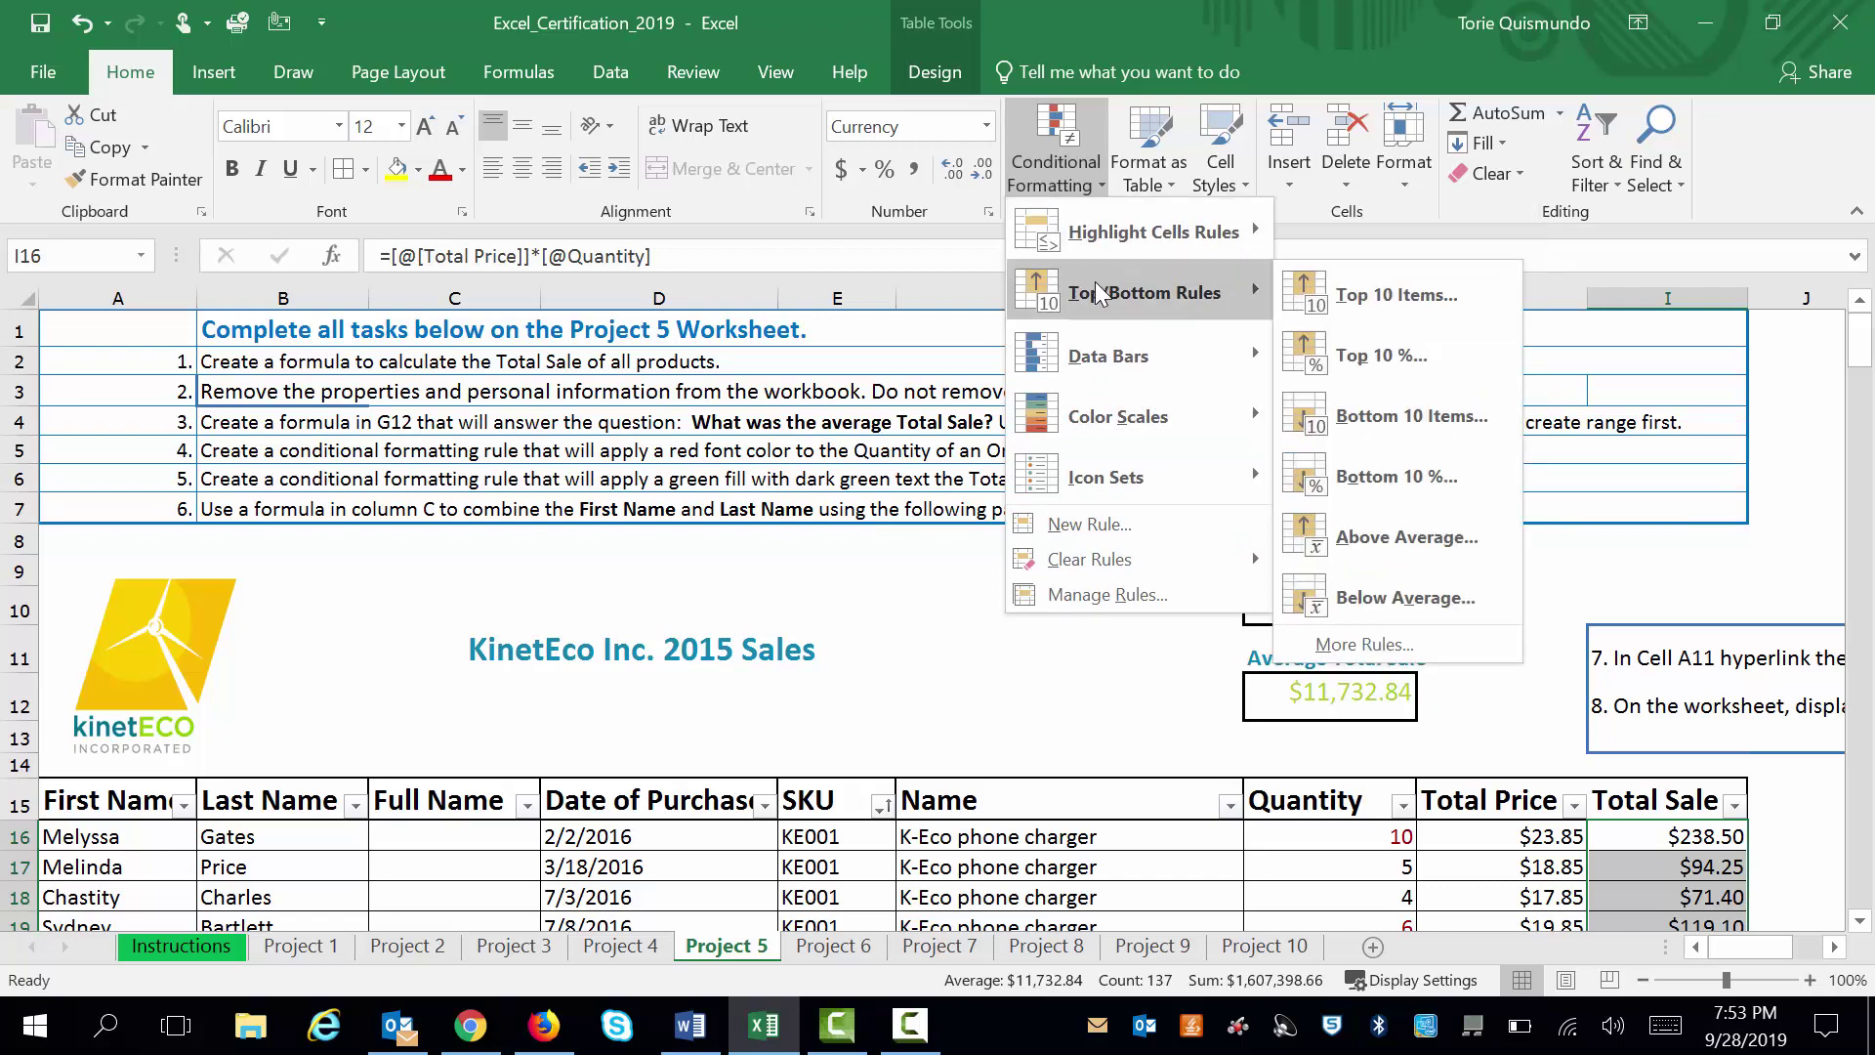
pyautogui.click(1371, 543)
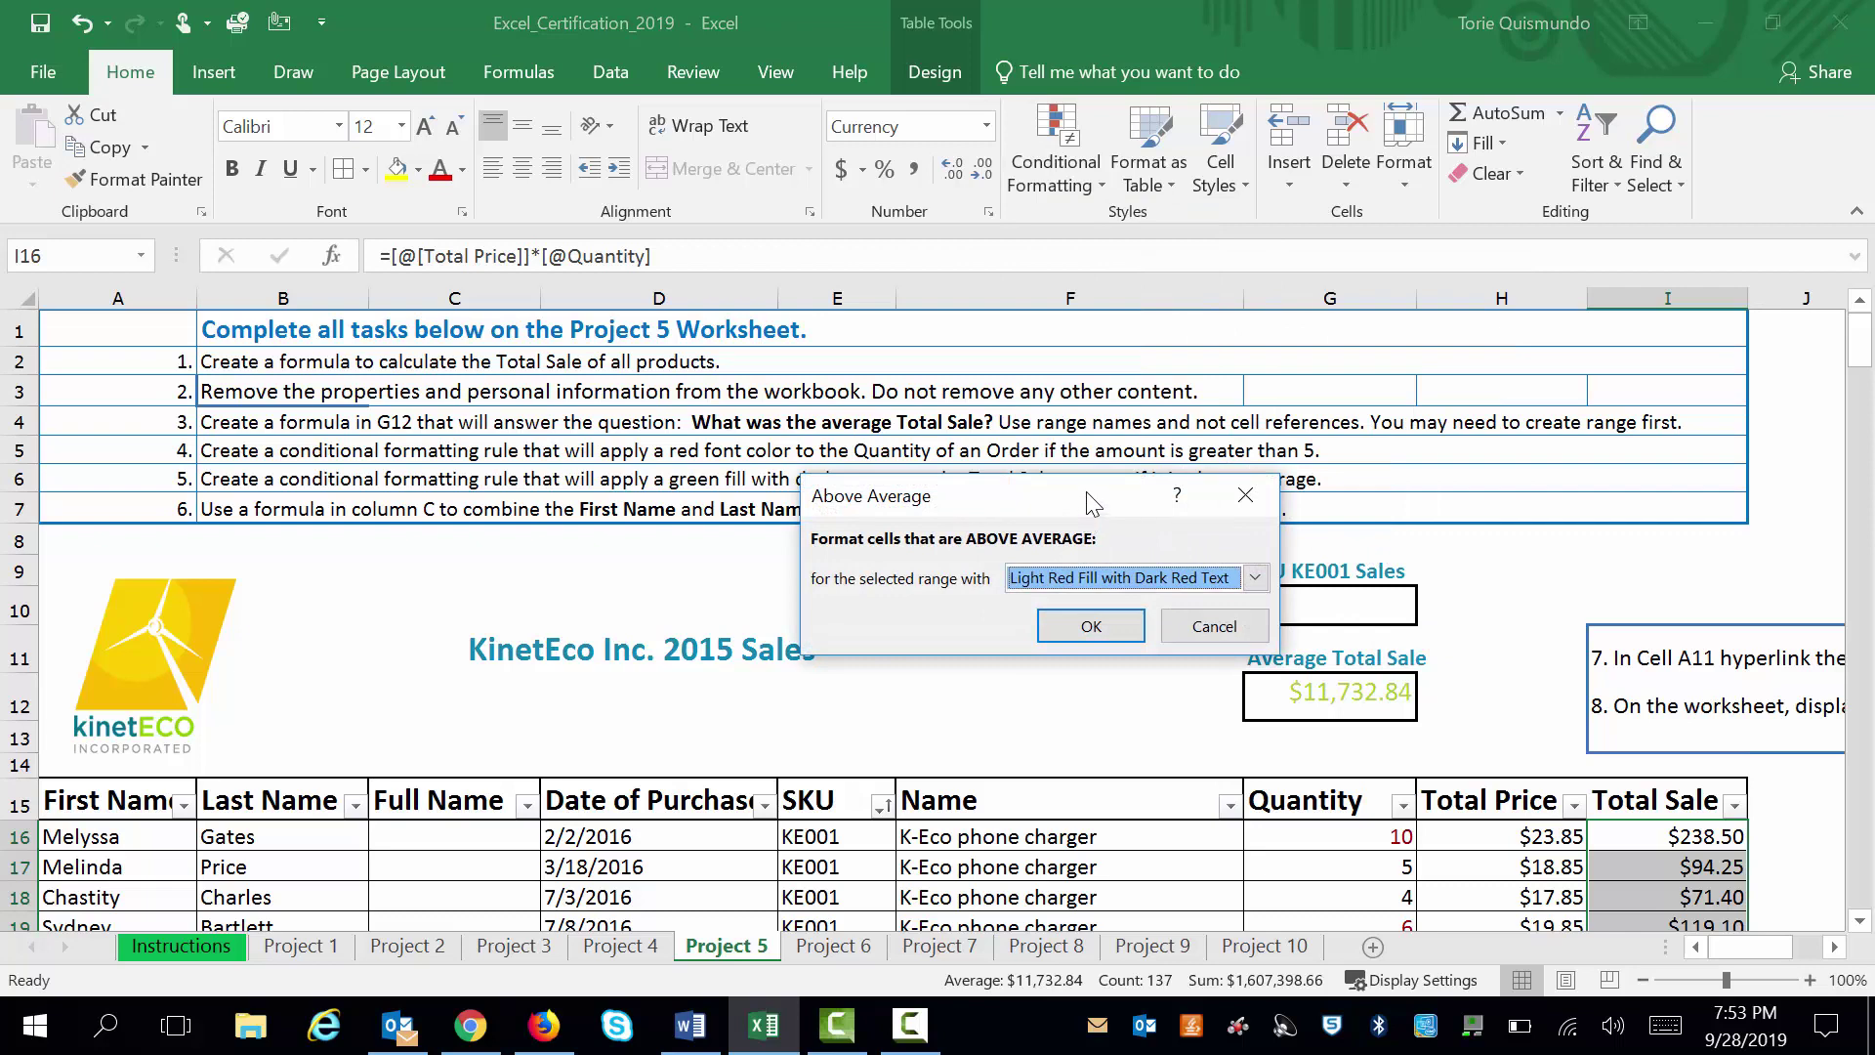
pyautogui.moveTo(1093, 504); pyautogui.dragTo(1005, 562)
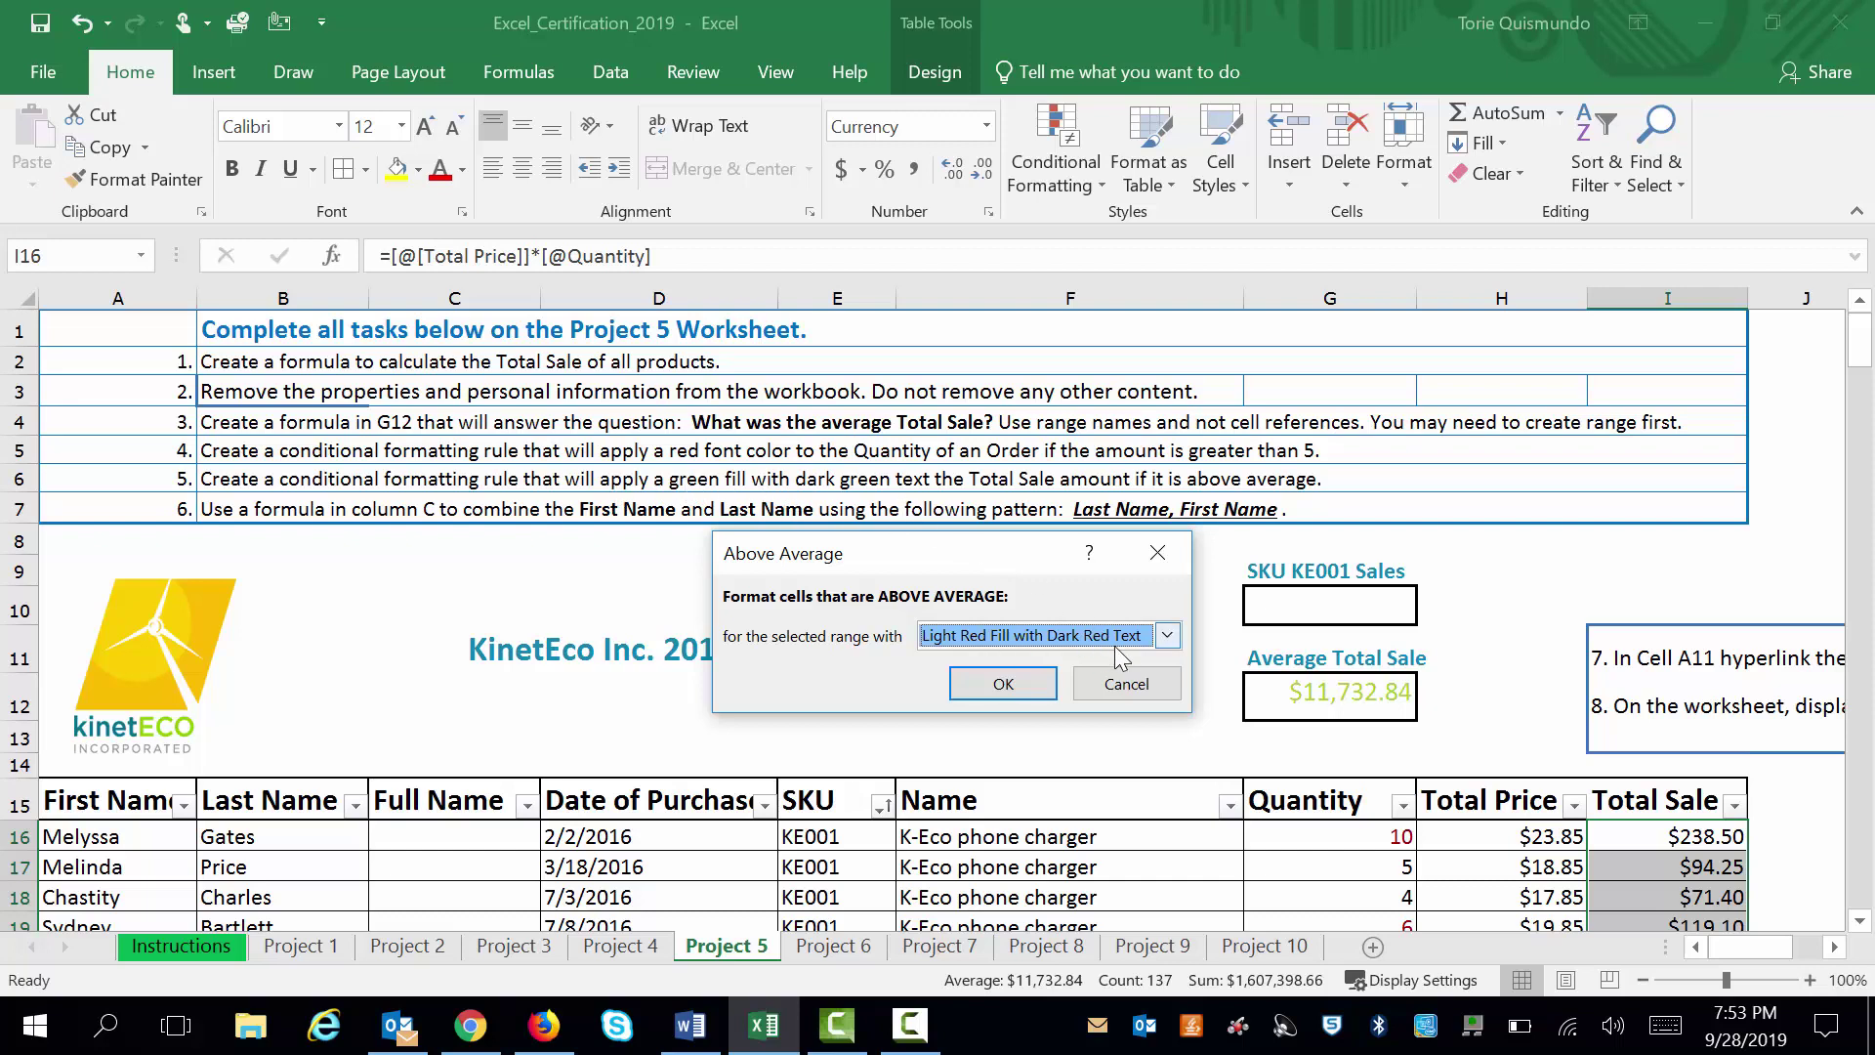
pyautogui.click(1168, 637)
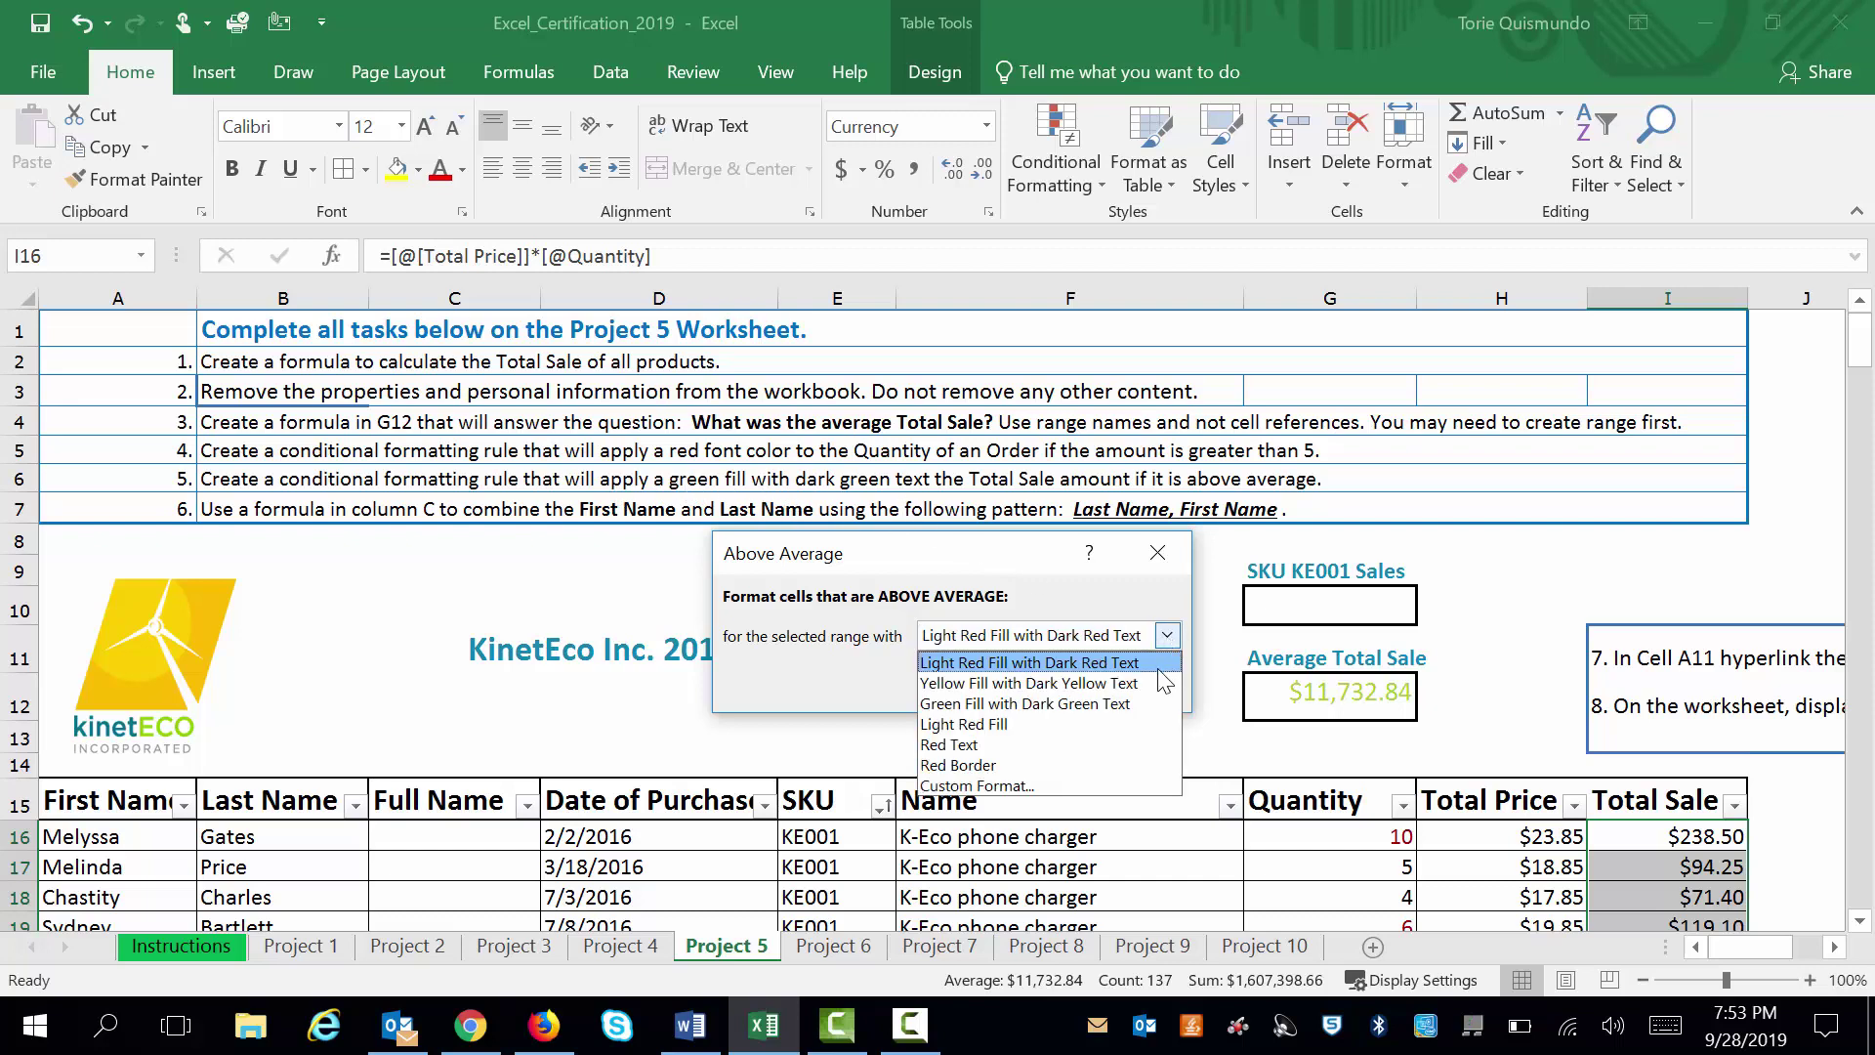
pyautogui.click(1146, 702)
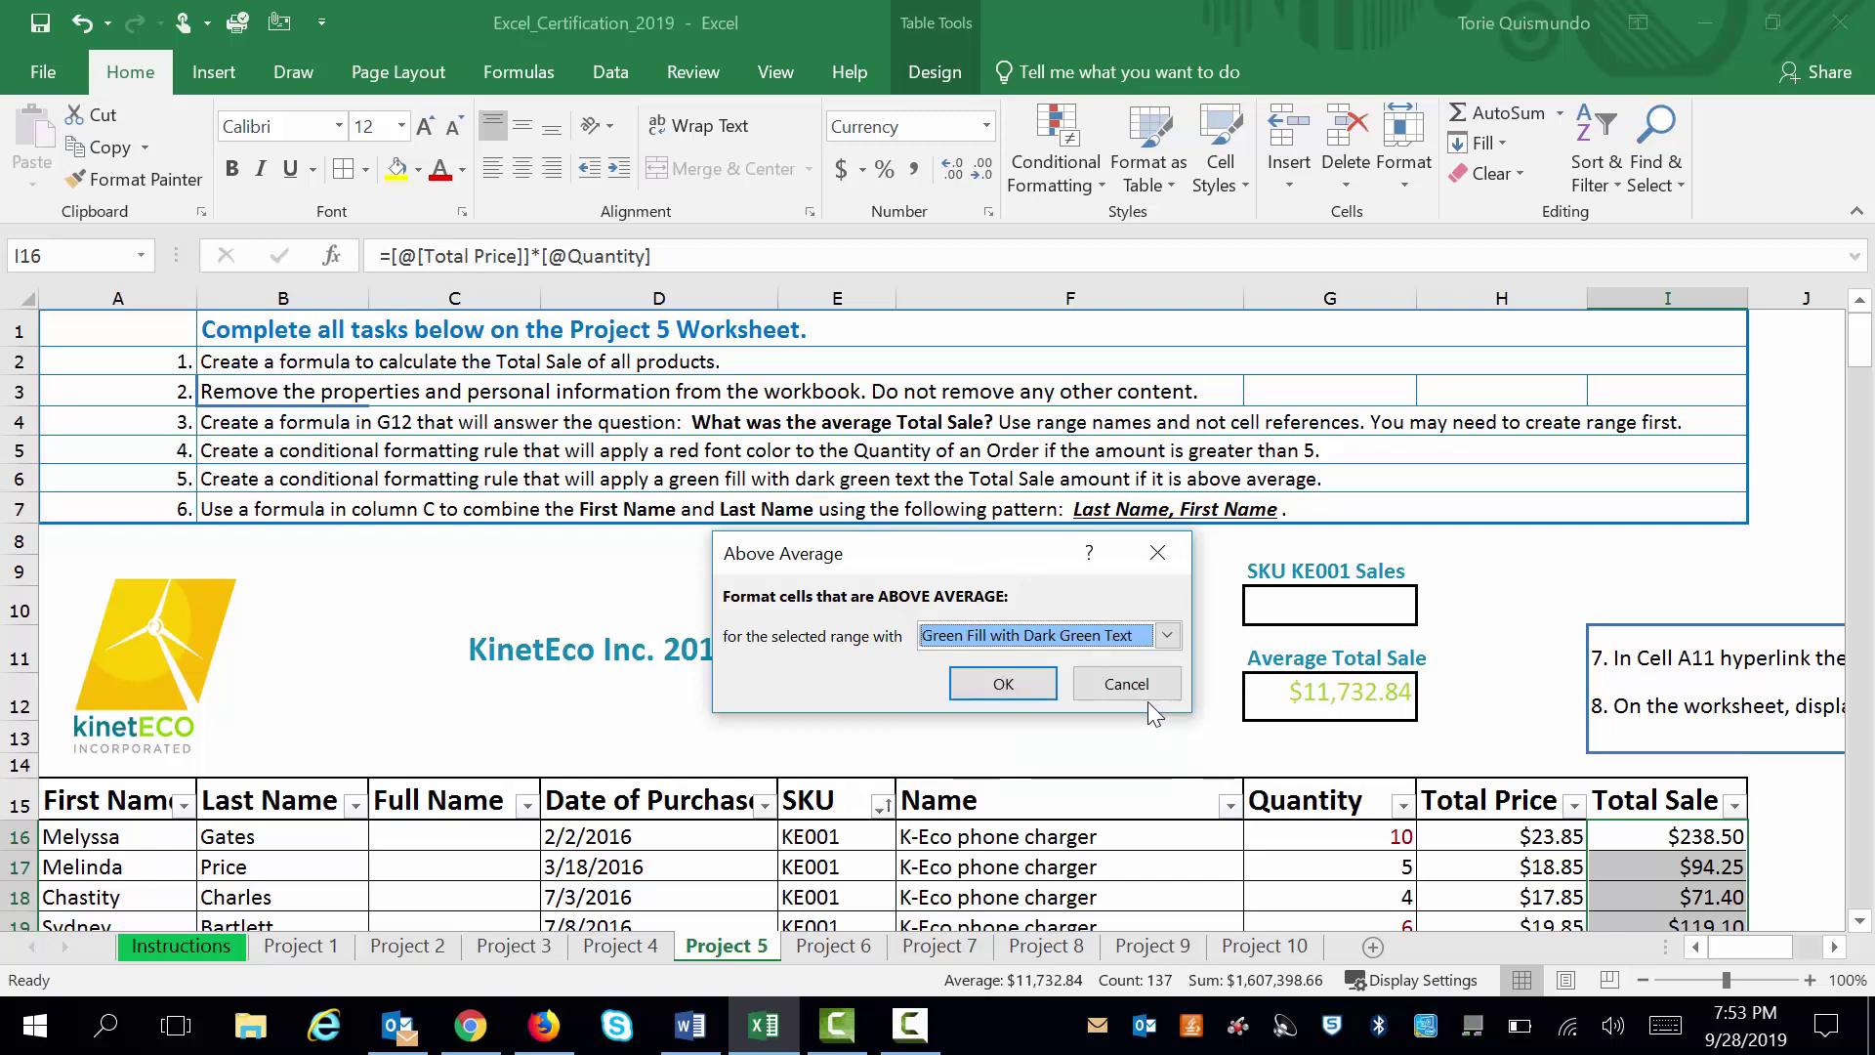
pyautogui.click(1022, 694)
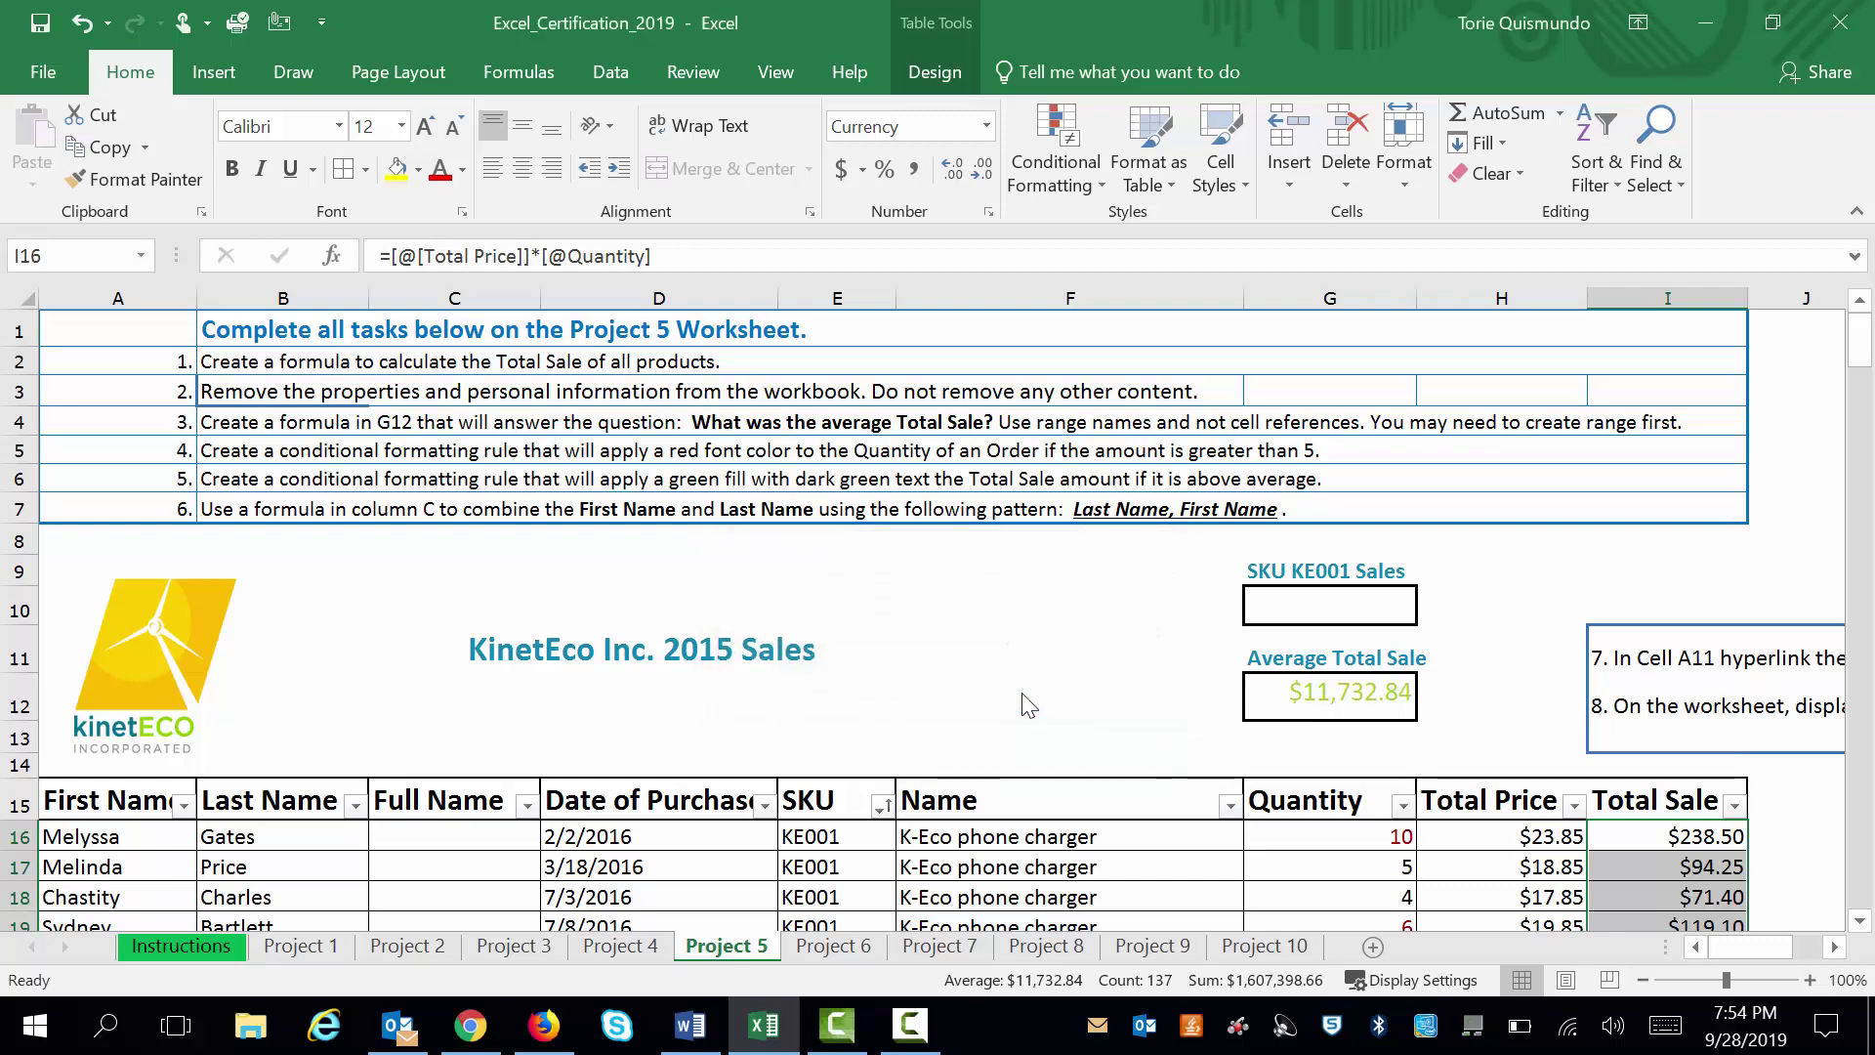
pyautogui.doubleClick(1028, 703)
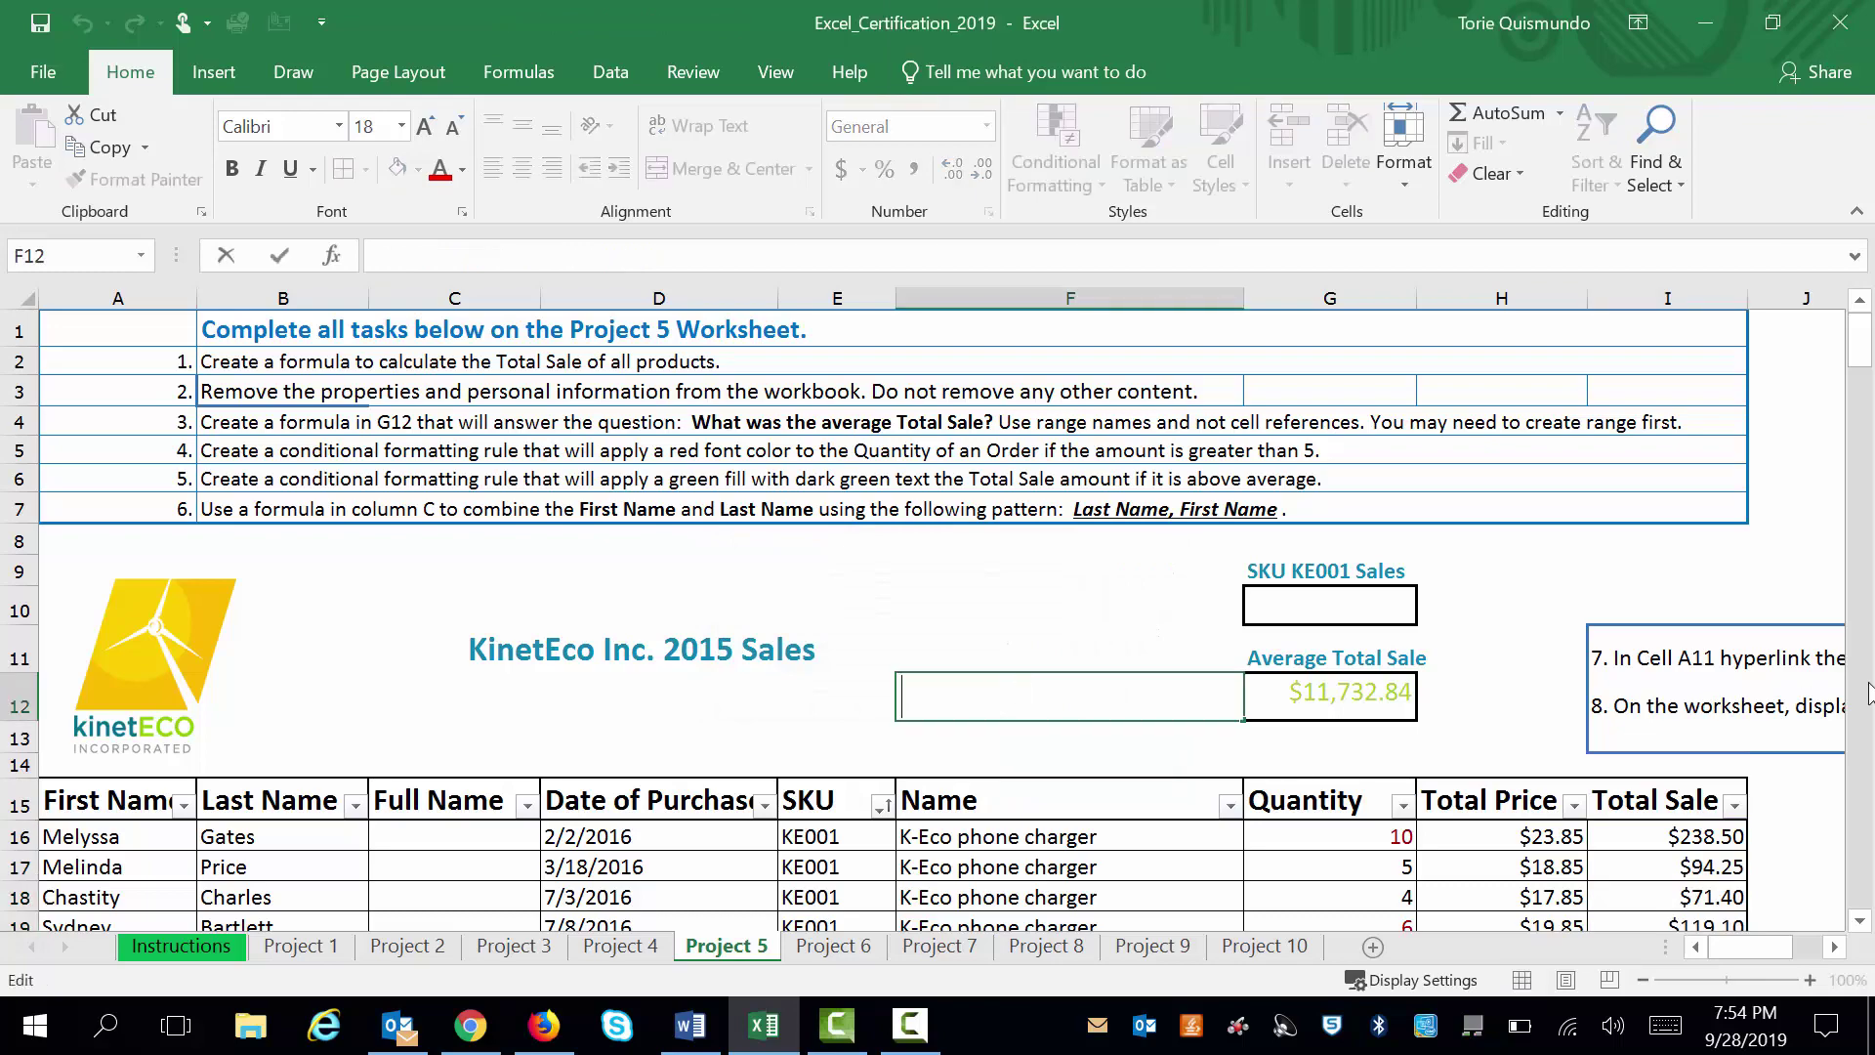
pyautogui.moveTo(1856, 367)
pyautogui.mouseDown()
pyautogui.moveTo(1866, 483)
pyautogui.moveTo(1866, 348)
pyautogui.mouseUp()
# Step: Fill the Full Name column with uppercase first names by entering =UPPER([@[First Name]]) in C16
pyautogui.click(443, 838)
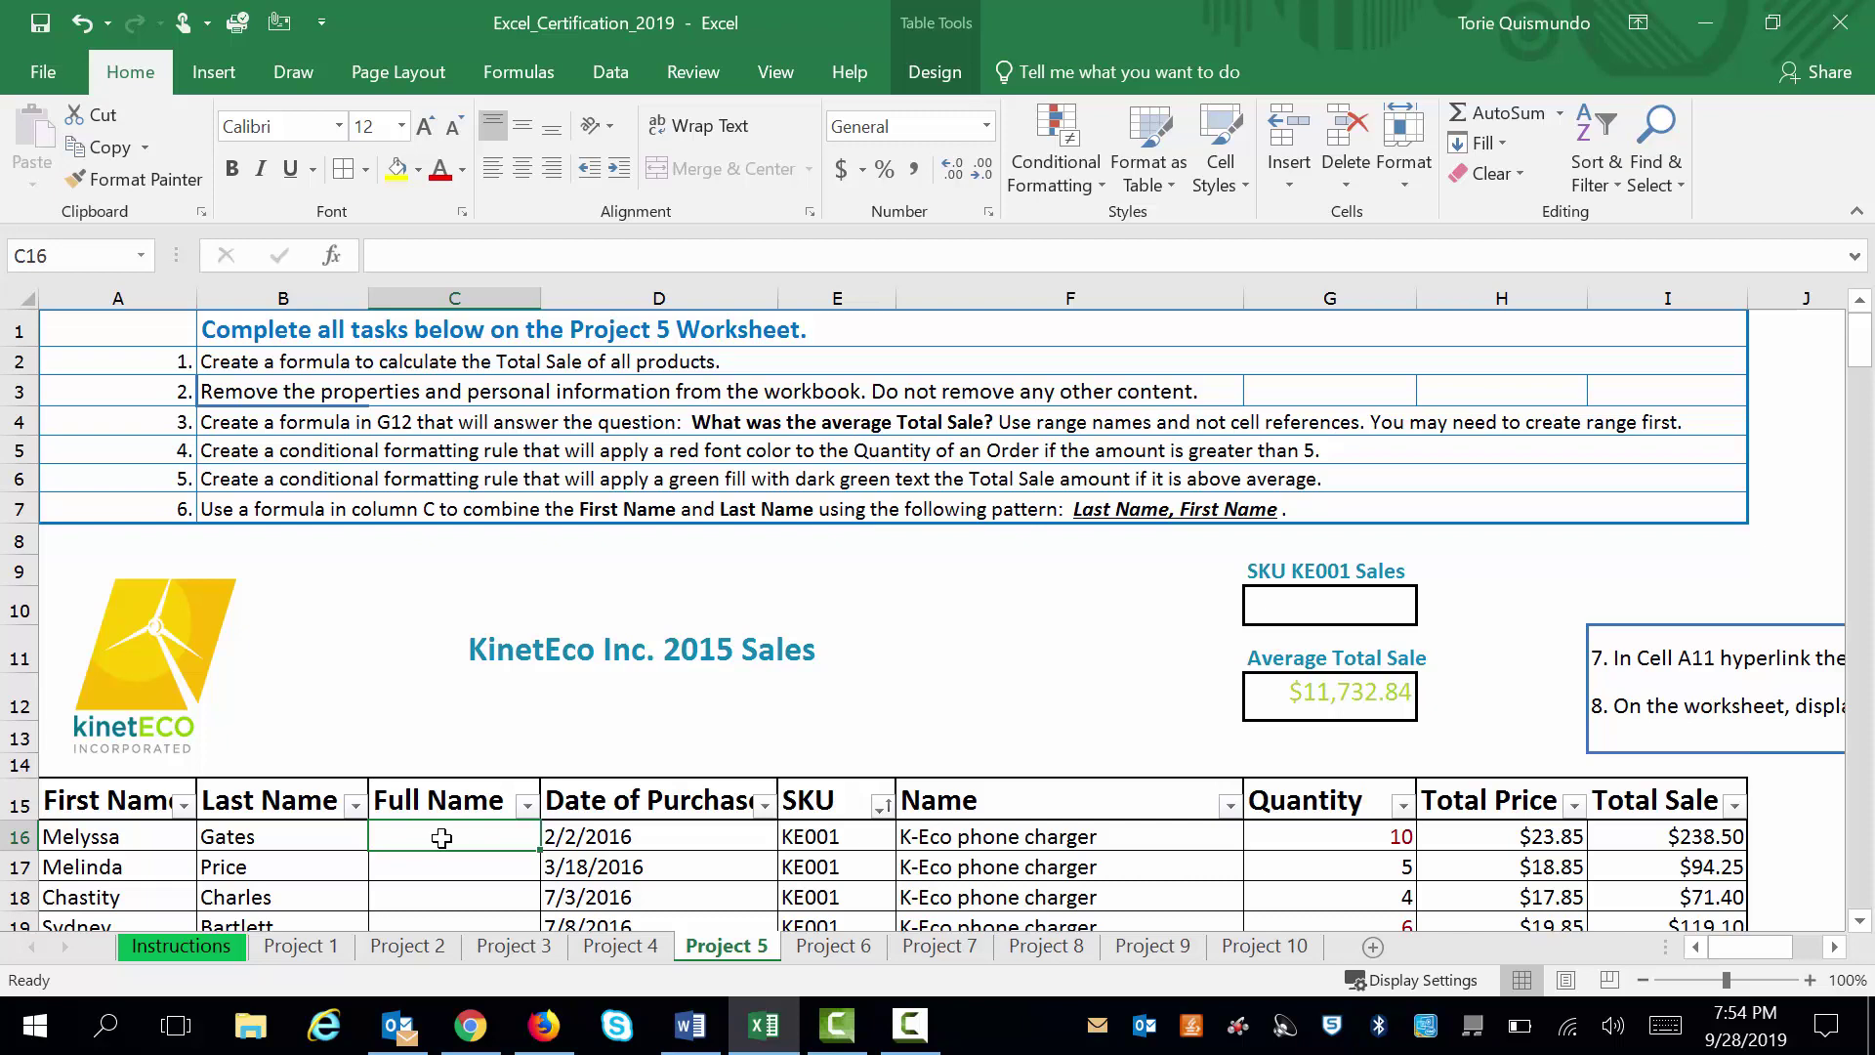
pyautogui.write('=upp')
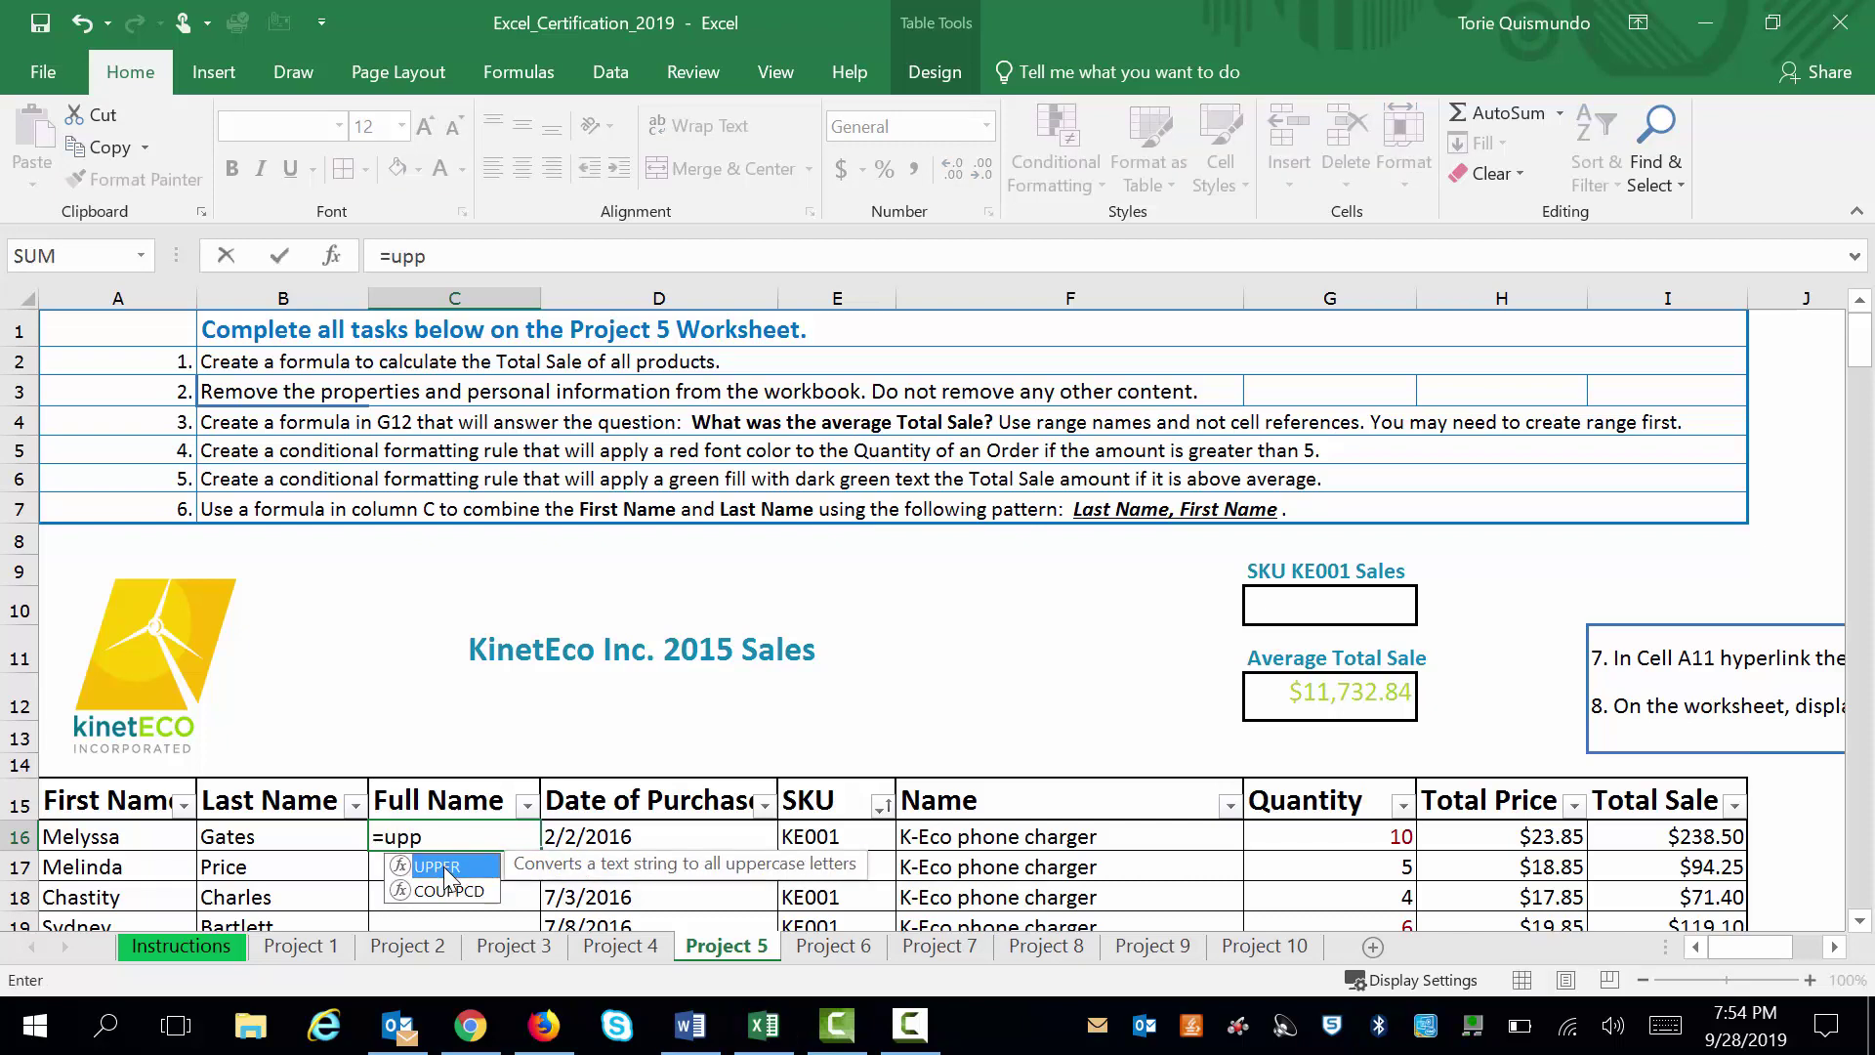
pyautogui.doubleClick(444, 865)
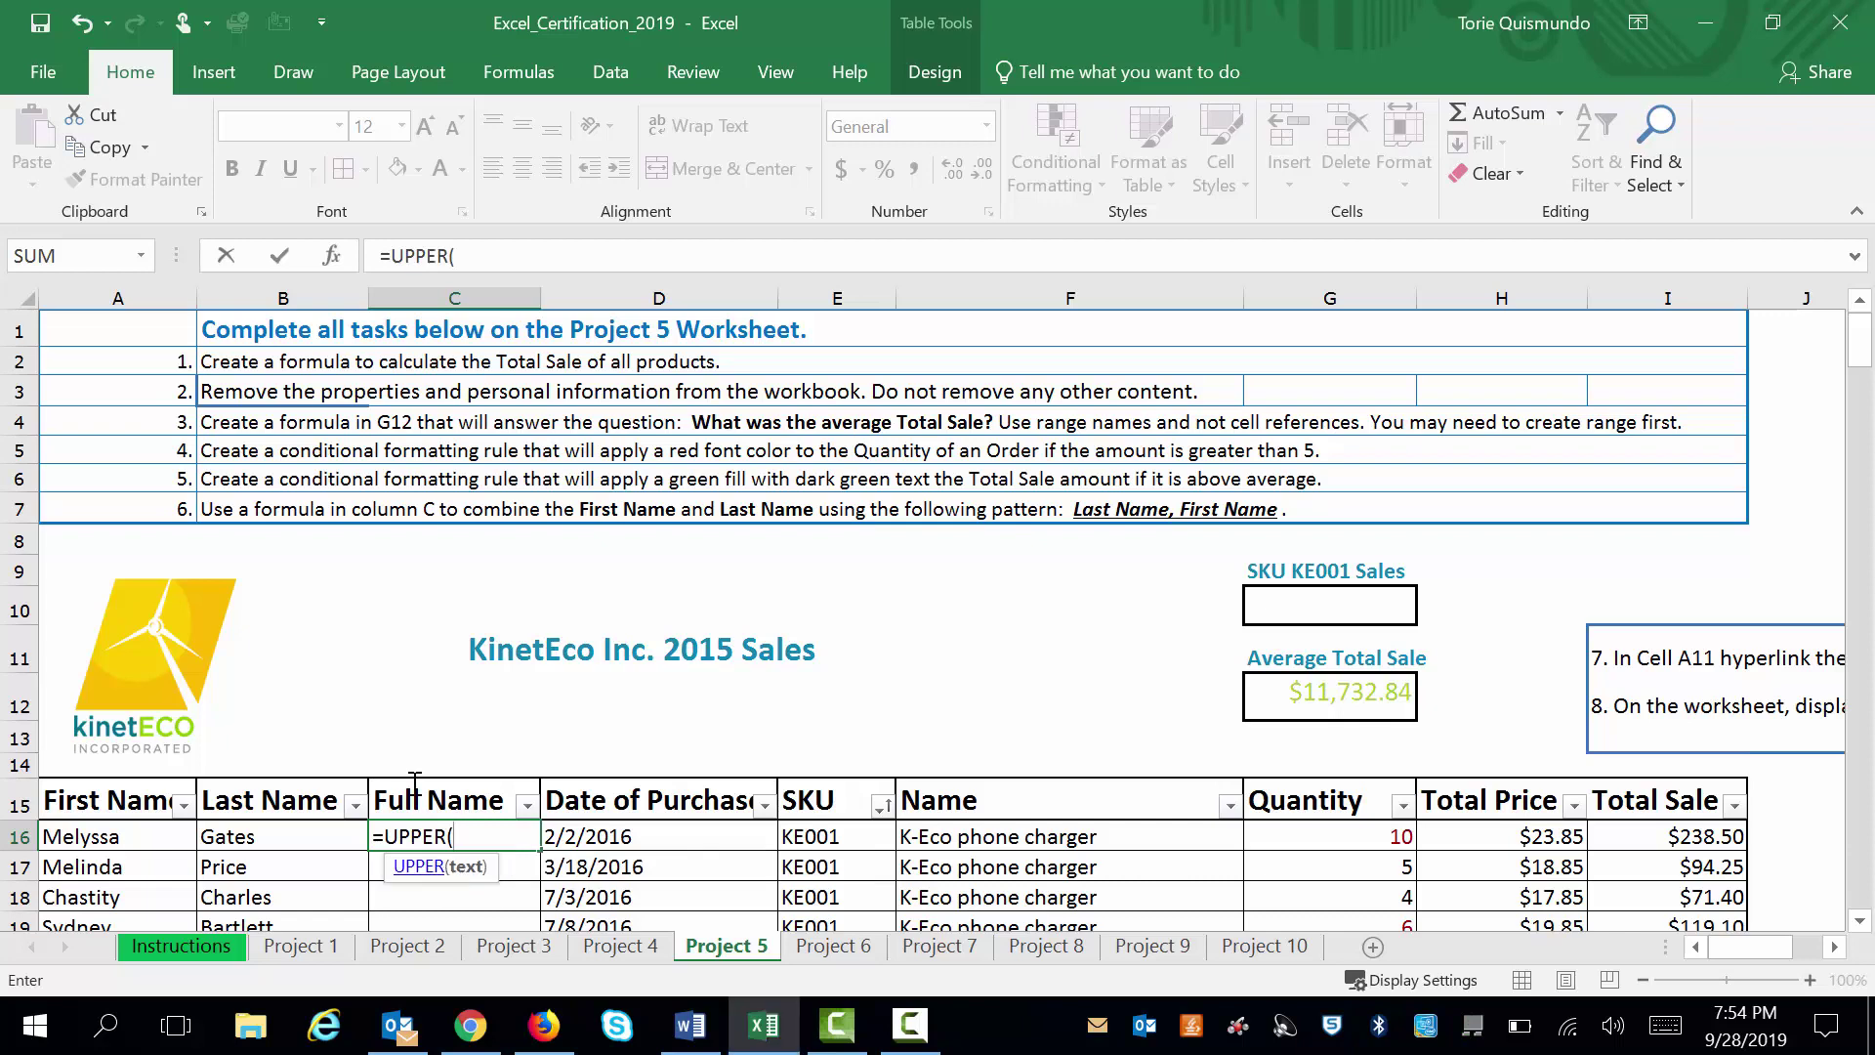
pyautogui.click(331, 256)
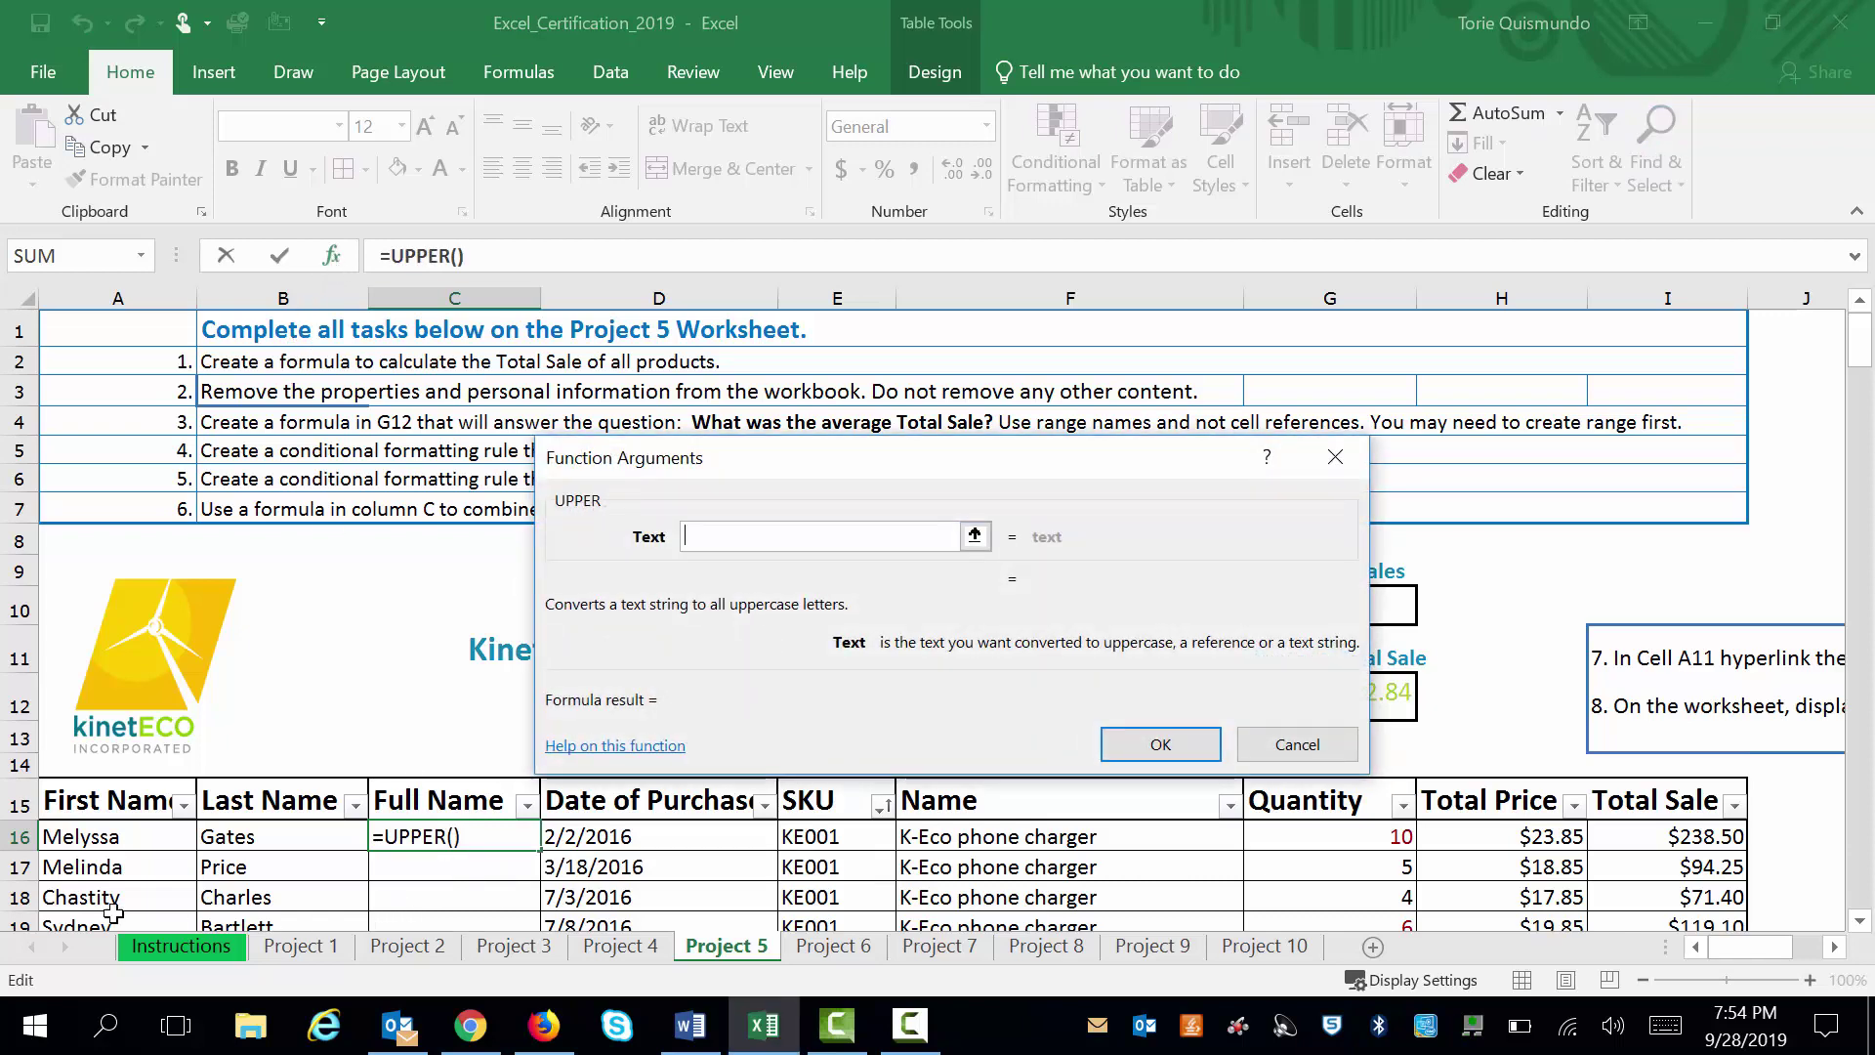
pyautogui.click(107, 835)
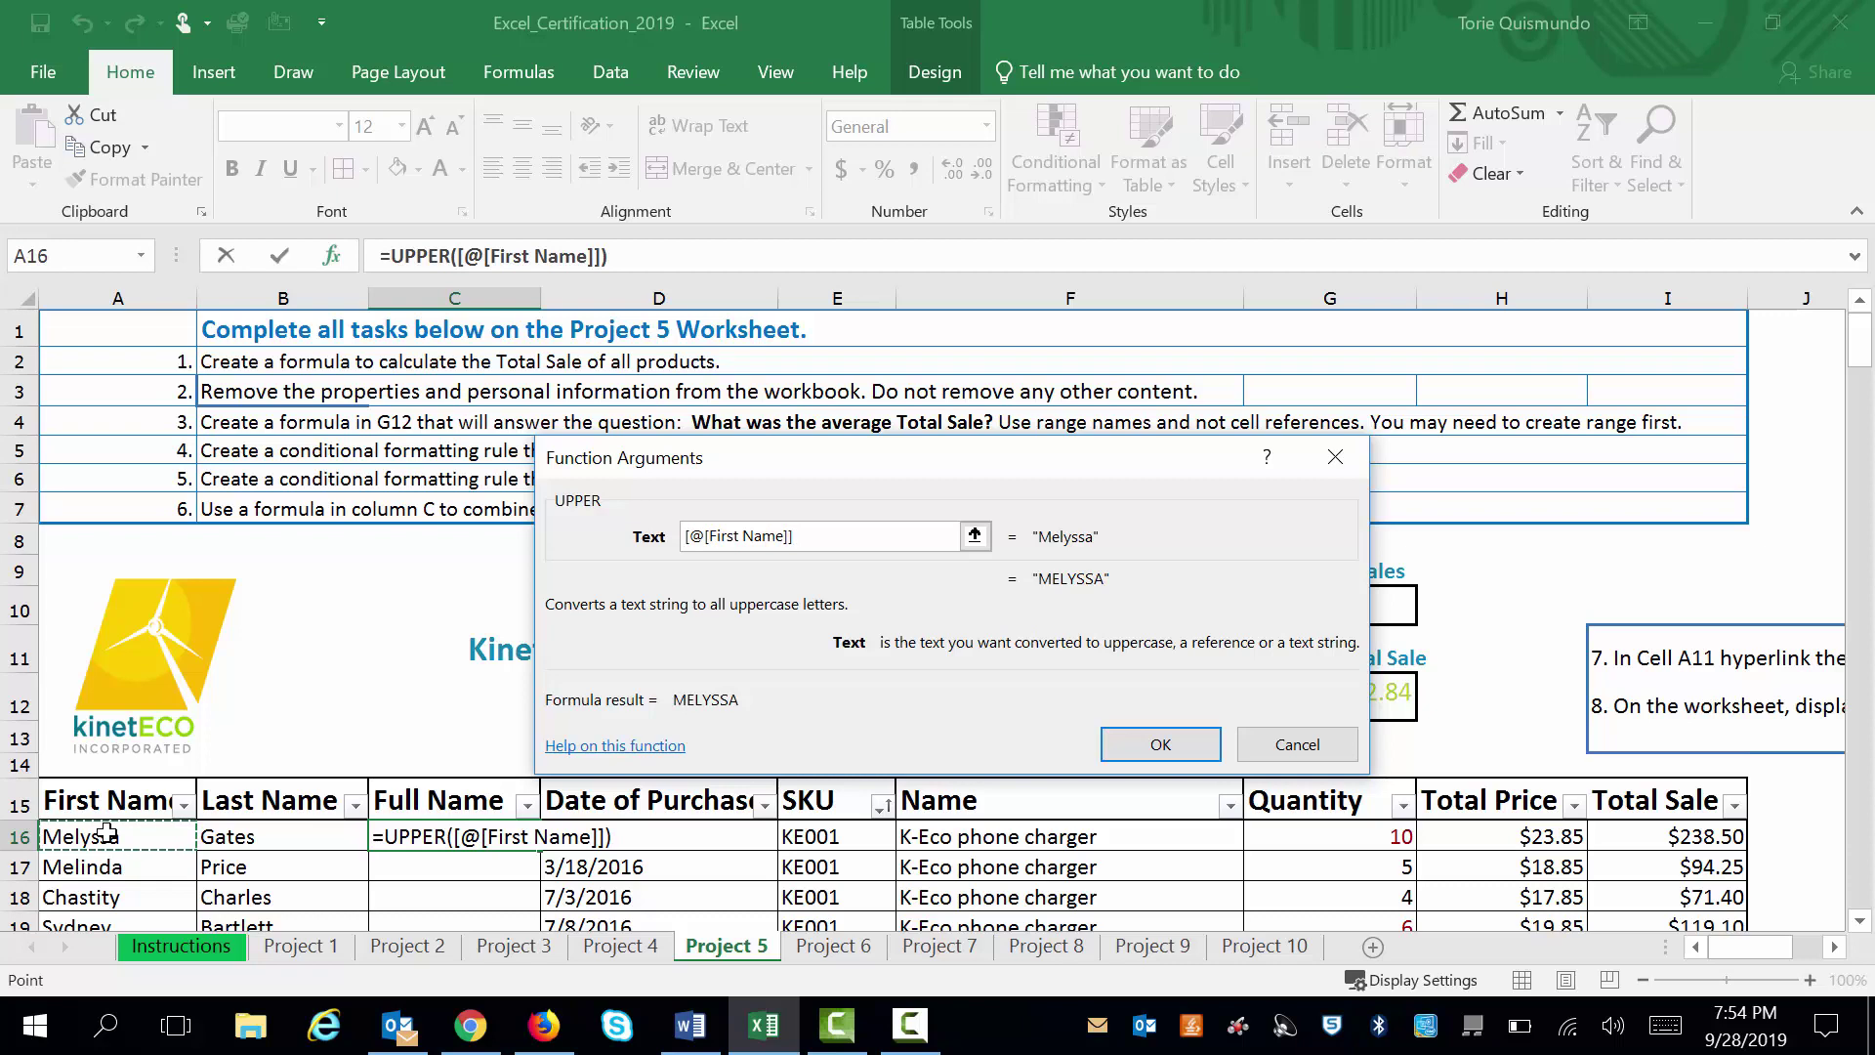
pyautogui.click(1182, 748)
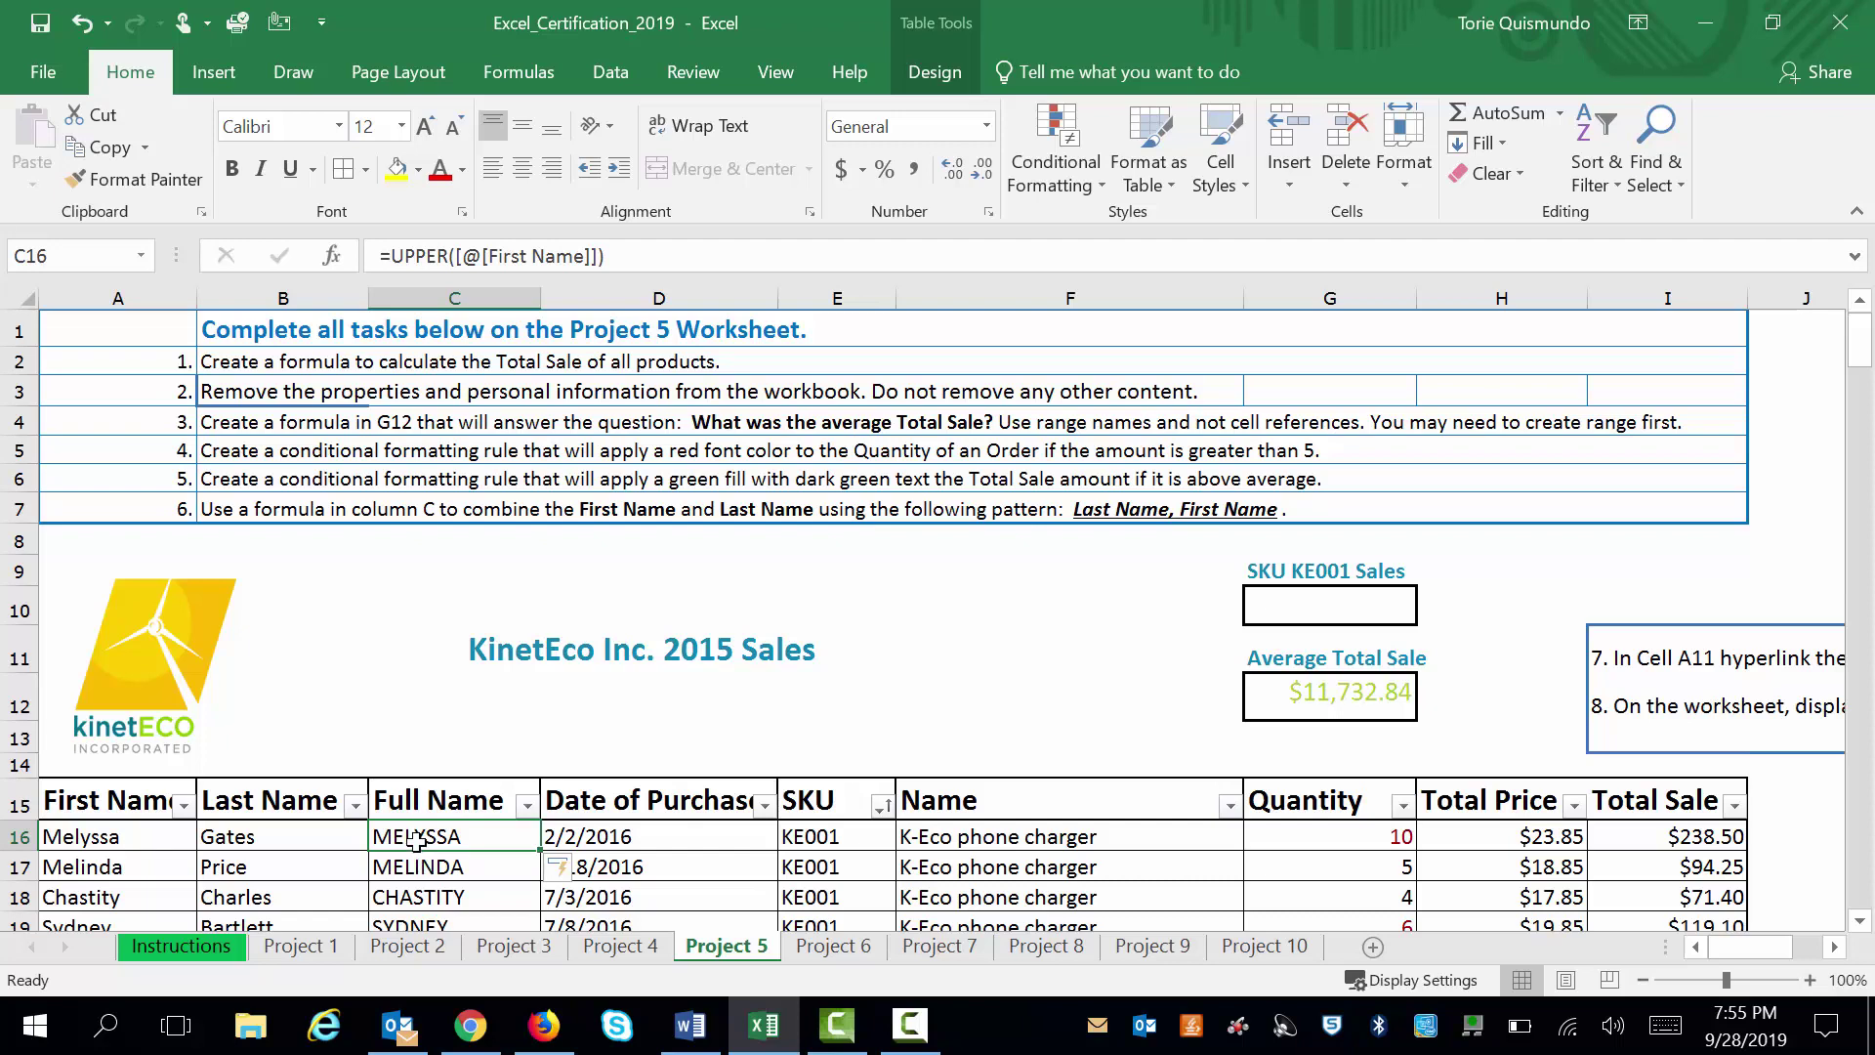
# Step: Replace the formula in C16 with a CONCATENATE function and open its function arguments
pyautogui.write('=')
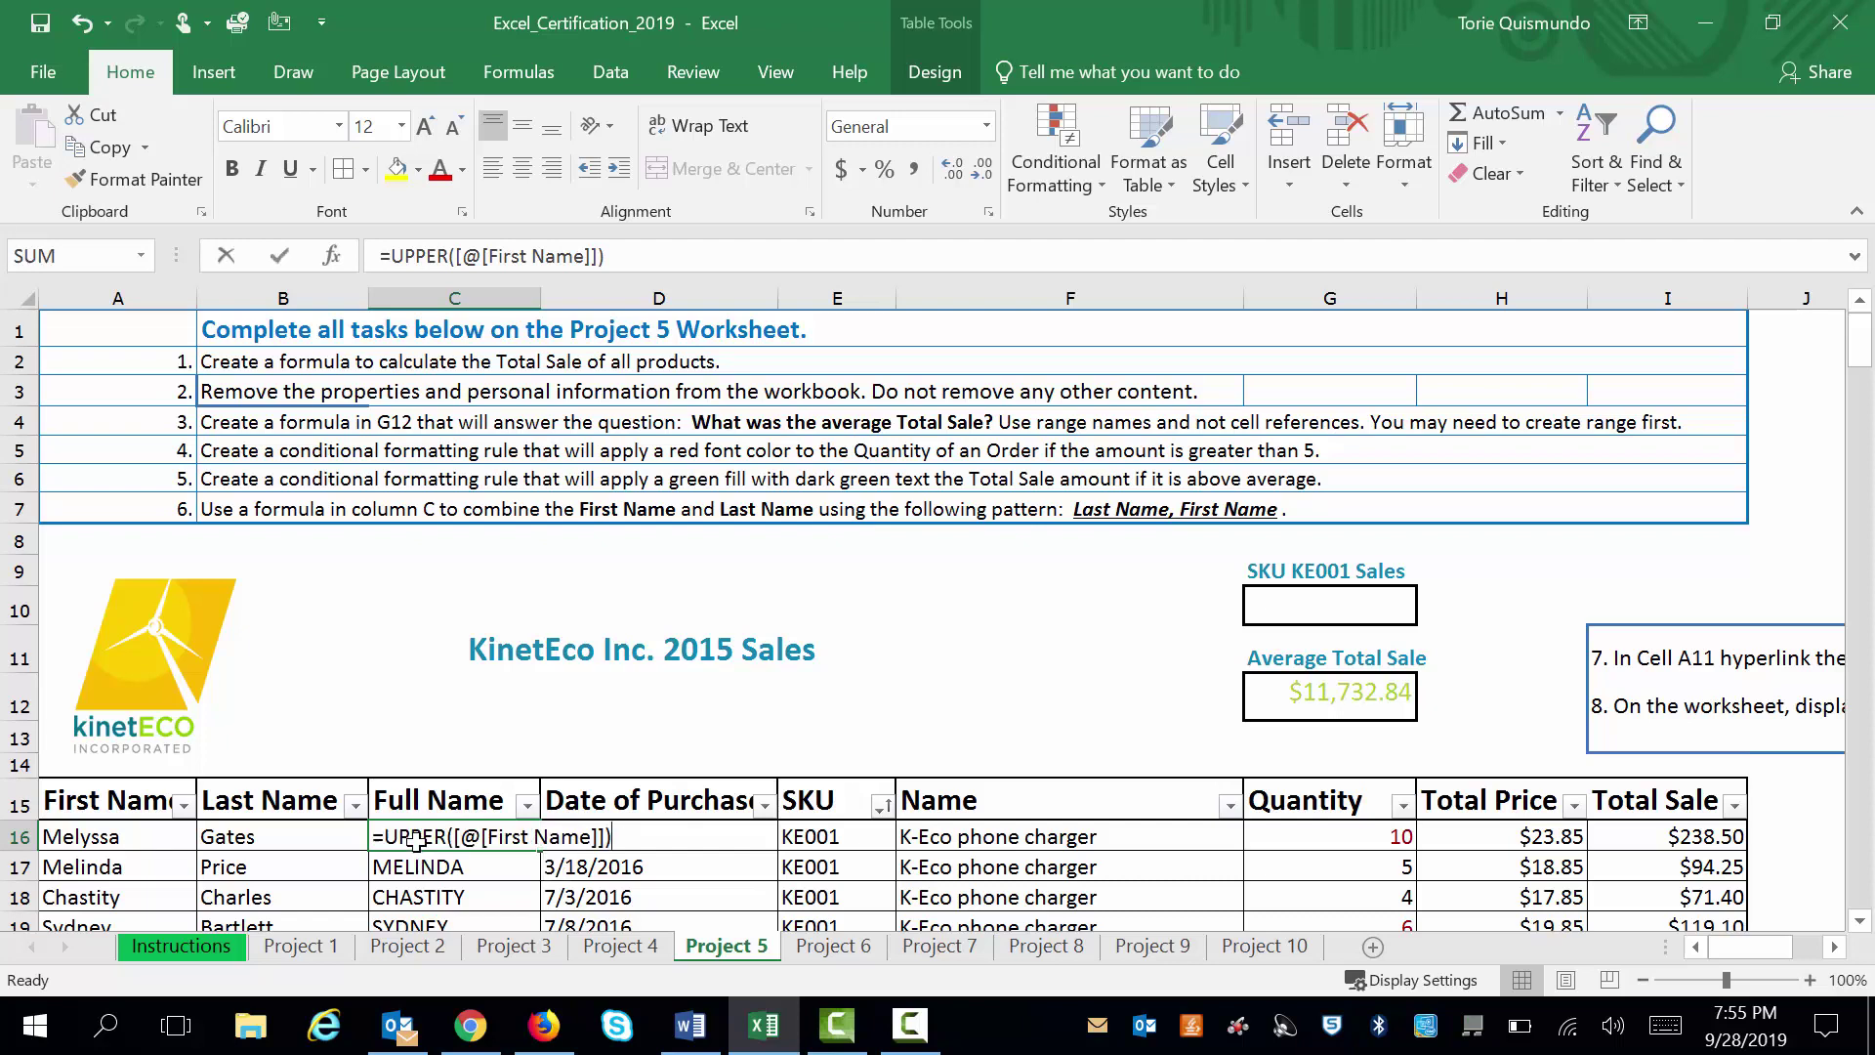
pyautogui.write('con')
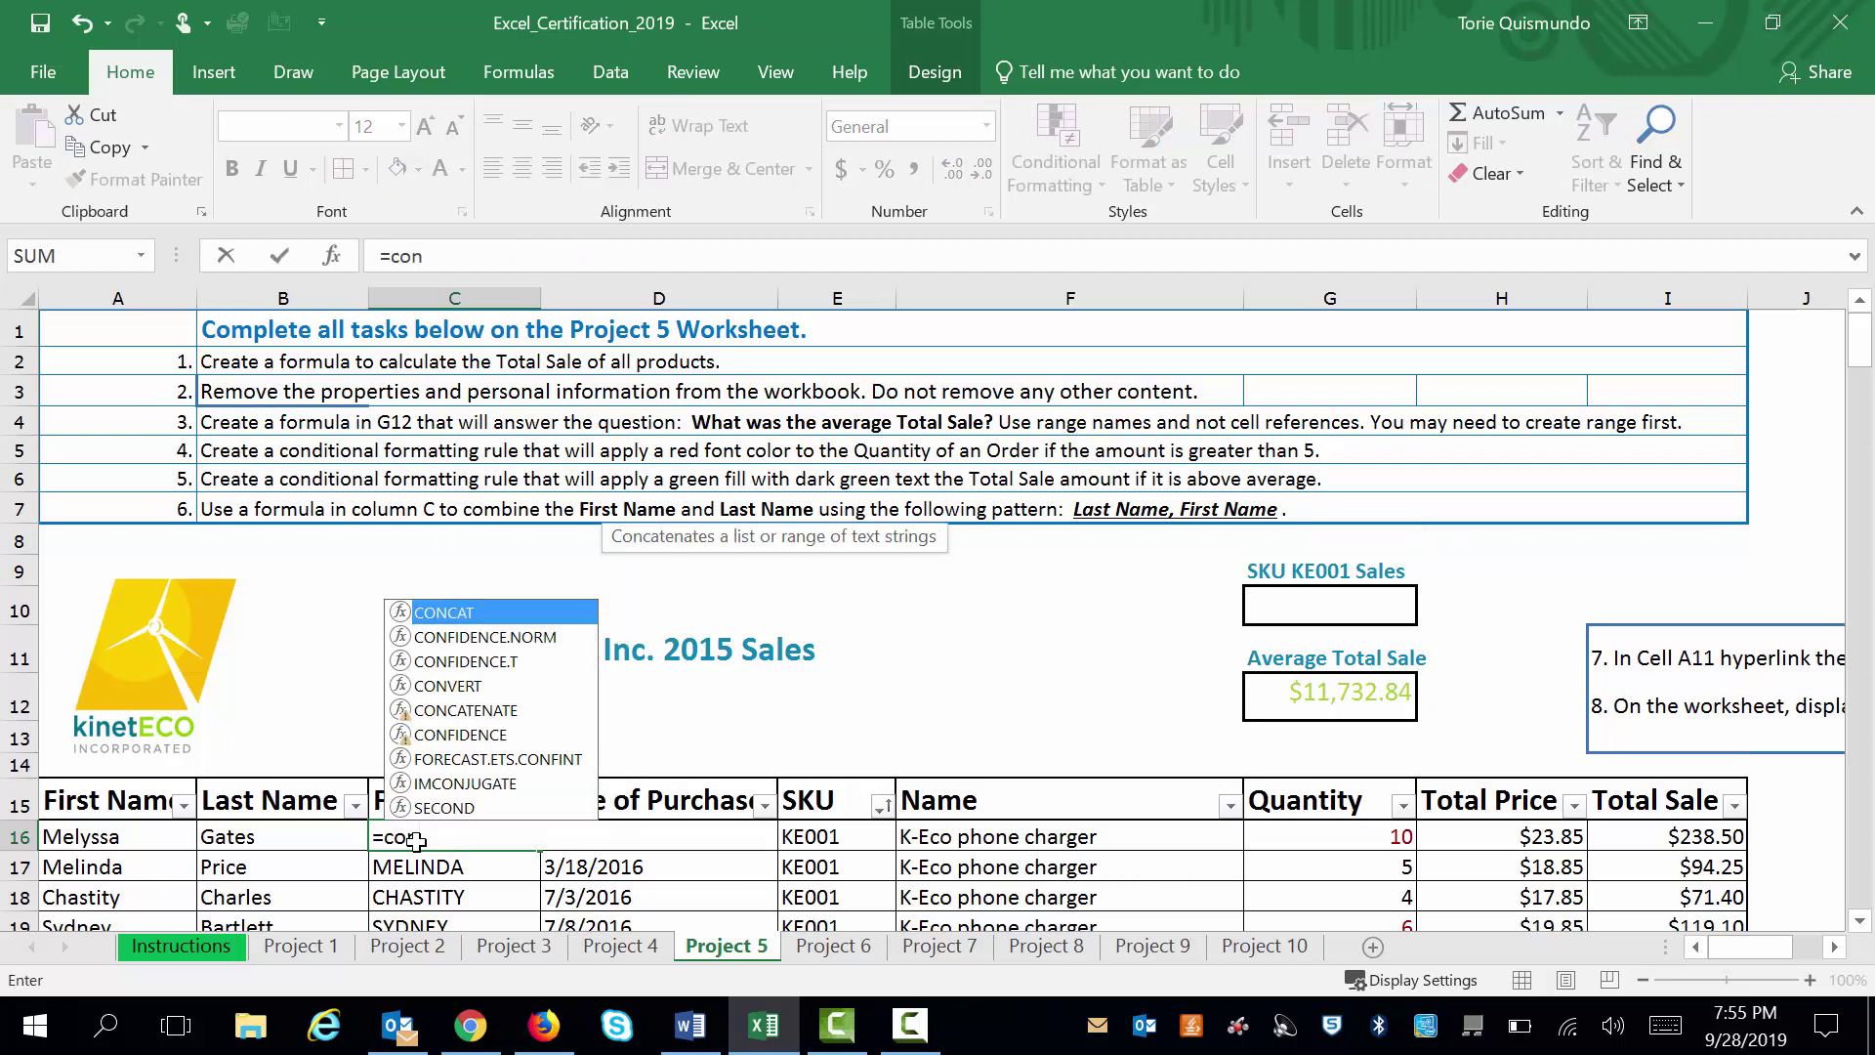
pyautogui.write('c')
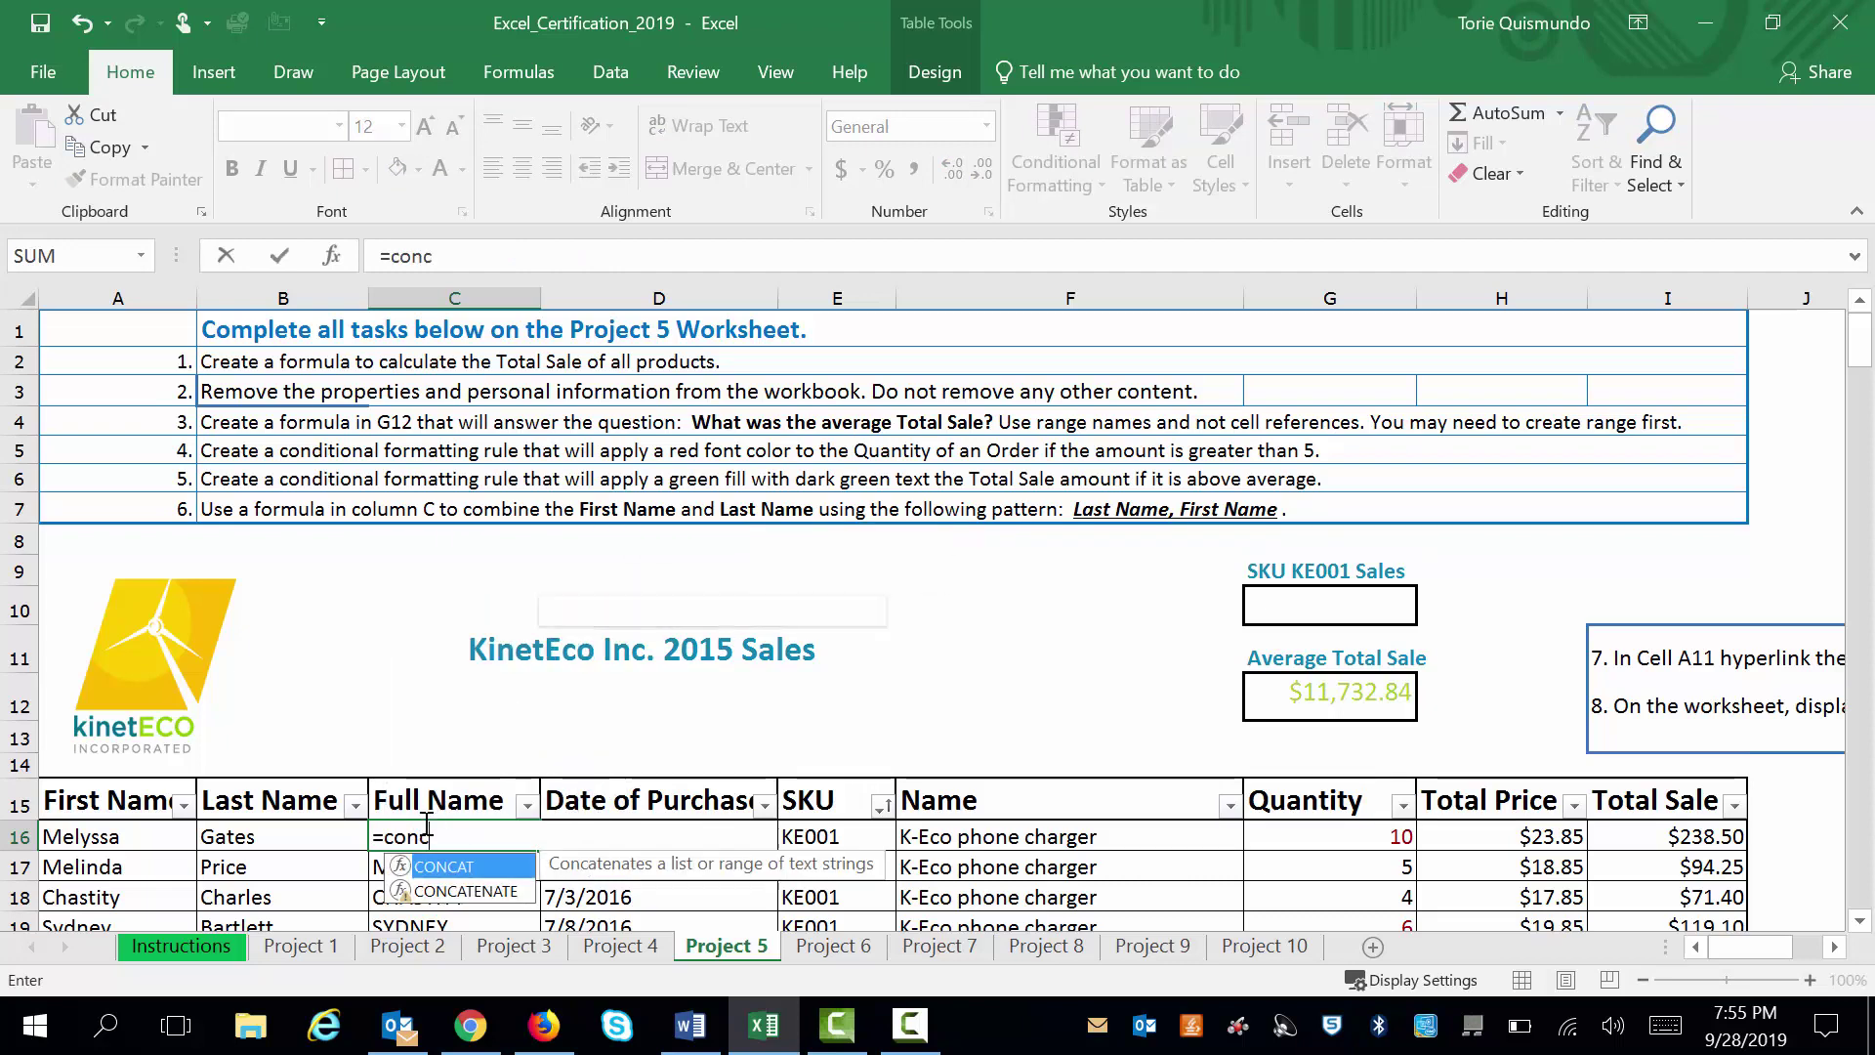
pyautogui.write('a')
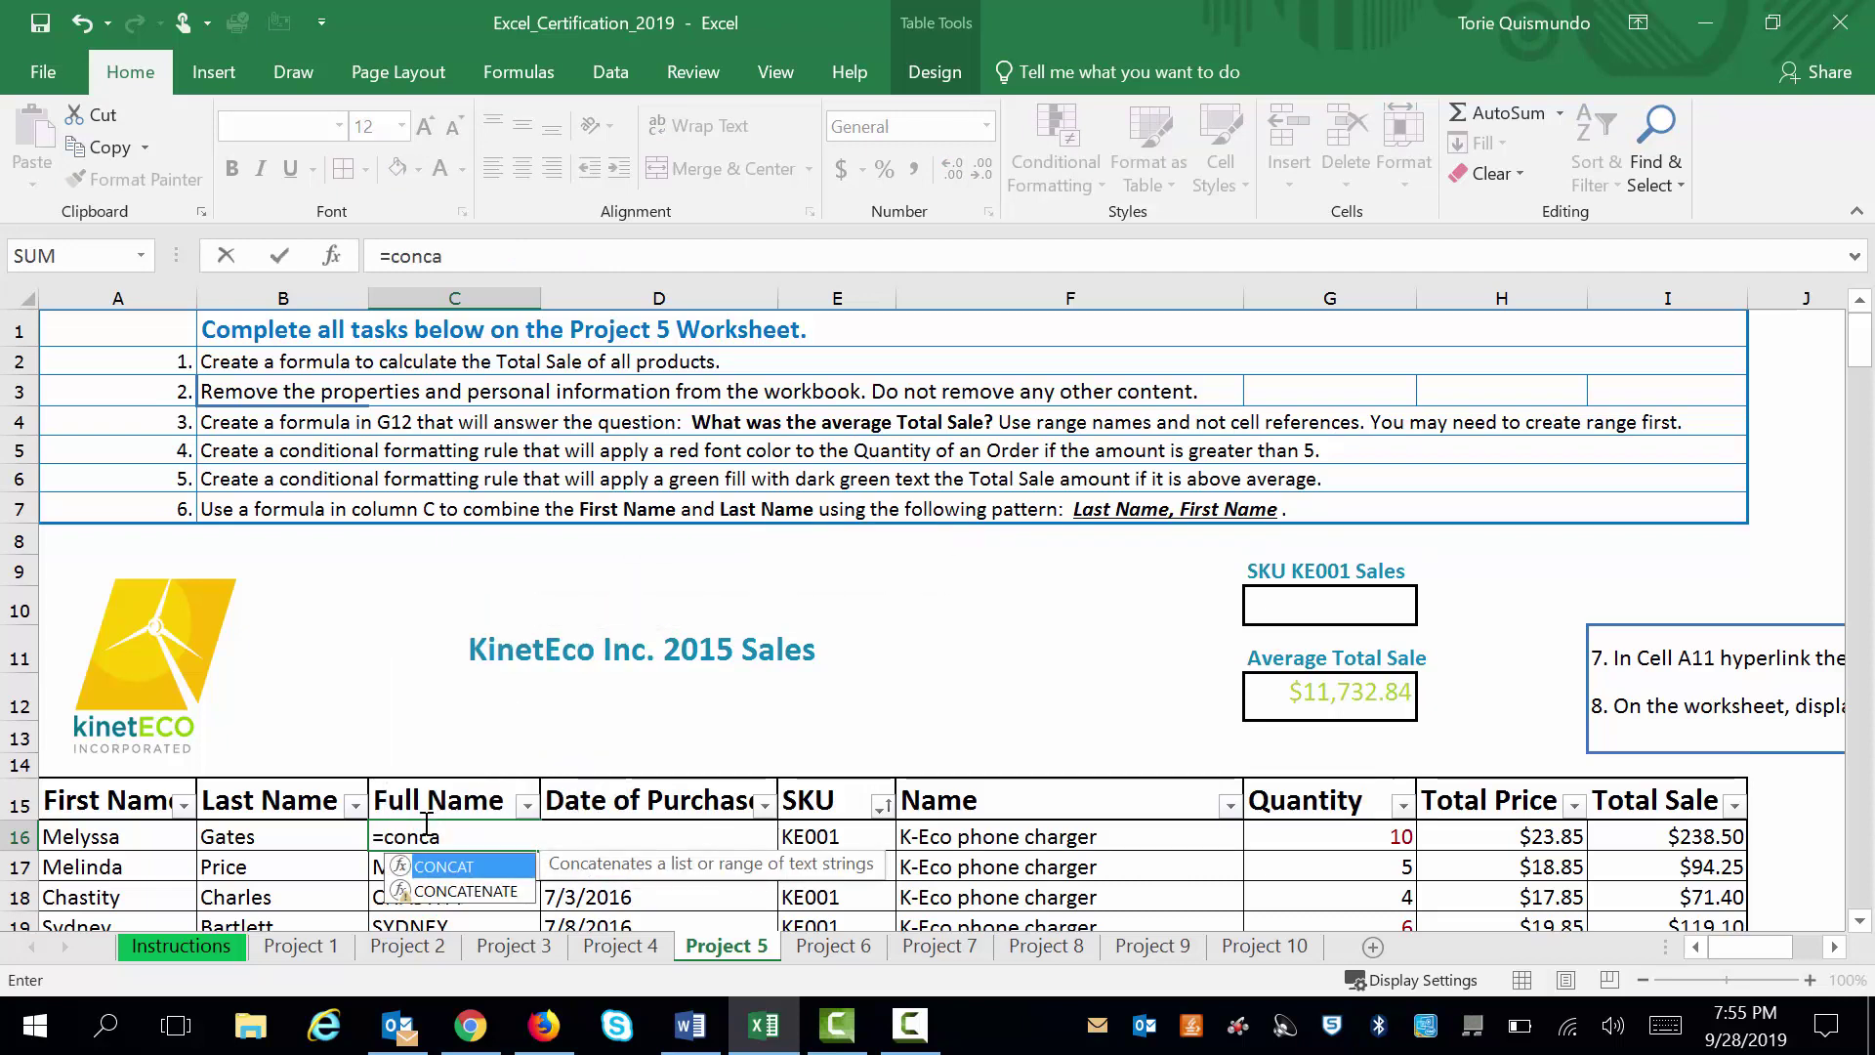
pyautogui.click(461, 891)
pyautogui.doubleClick(461, 892)
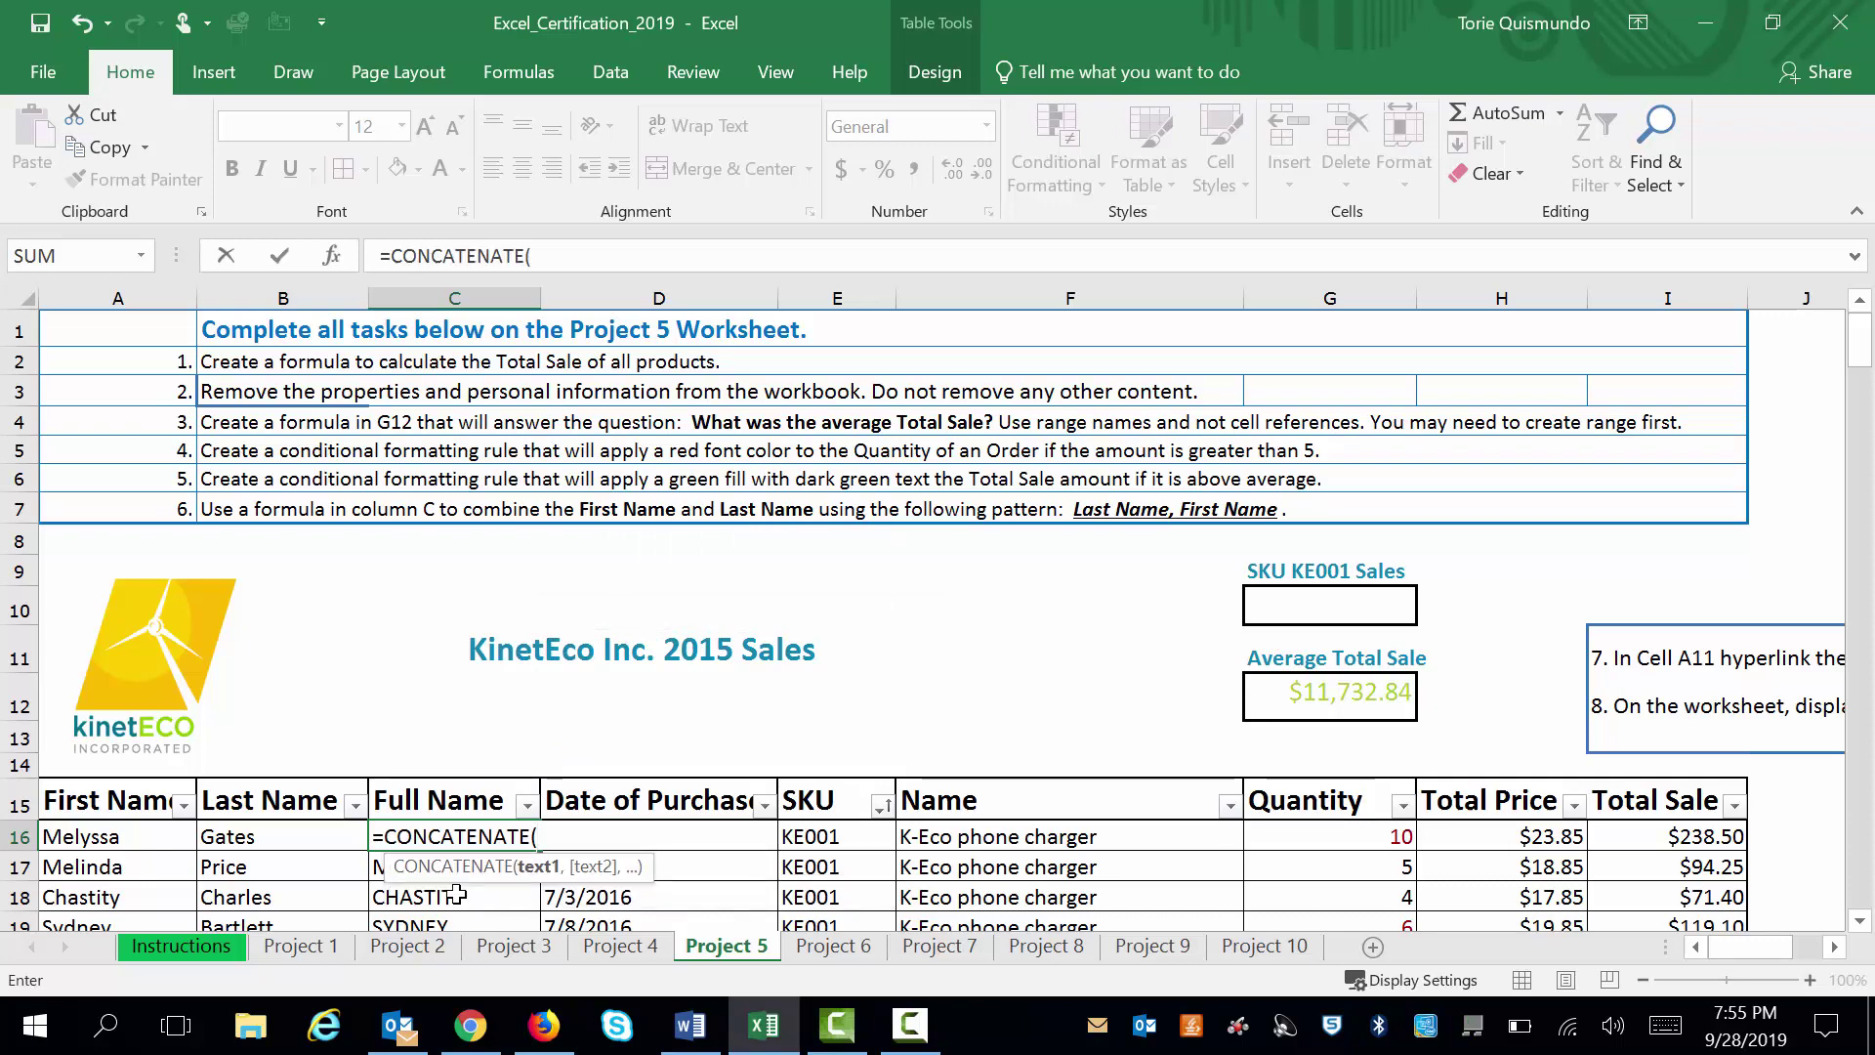
pyautogui.click(332, 259)
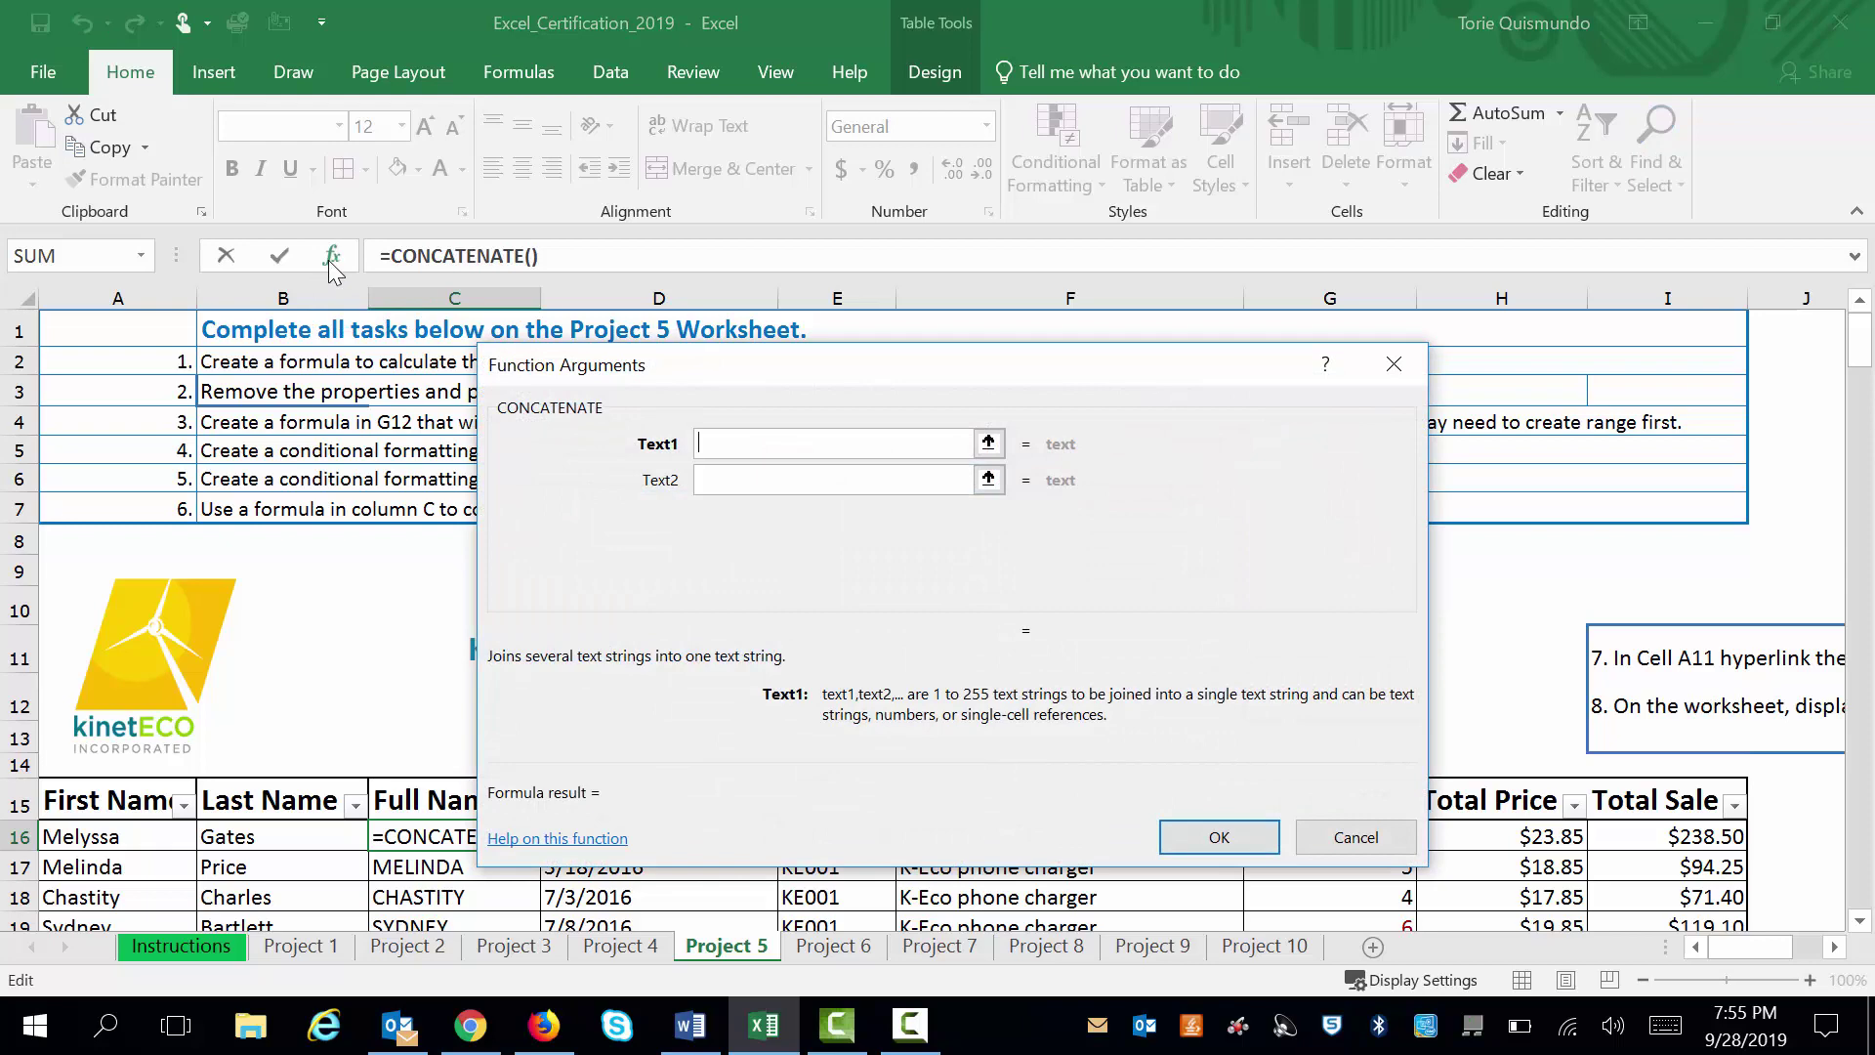
pyautogui.moveTo(705, 376); pyautogui.dragTo(667, 565)
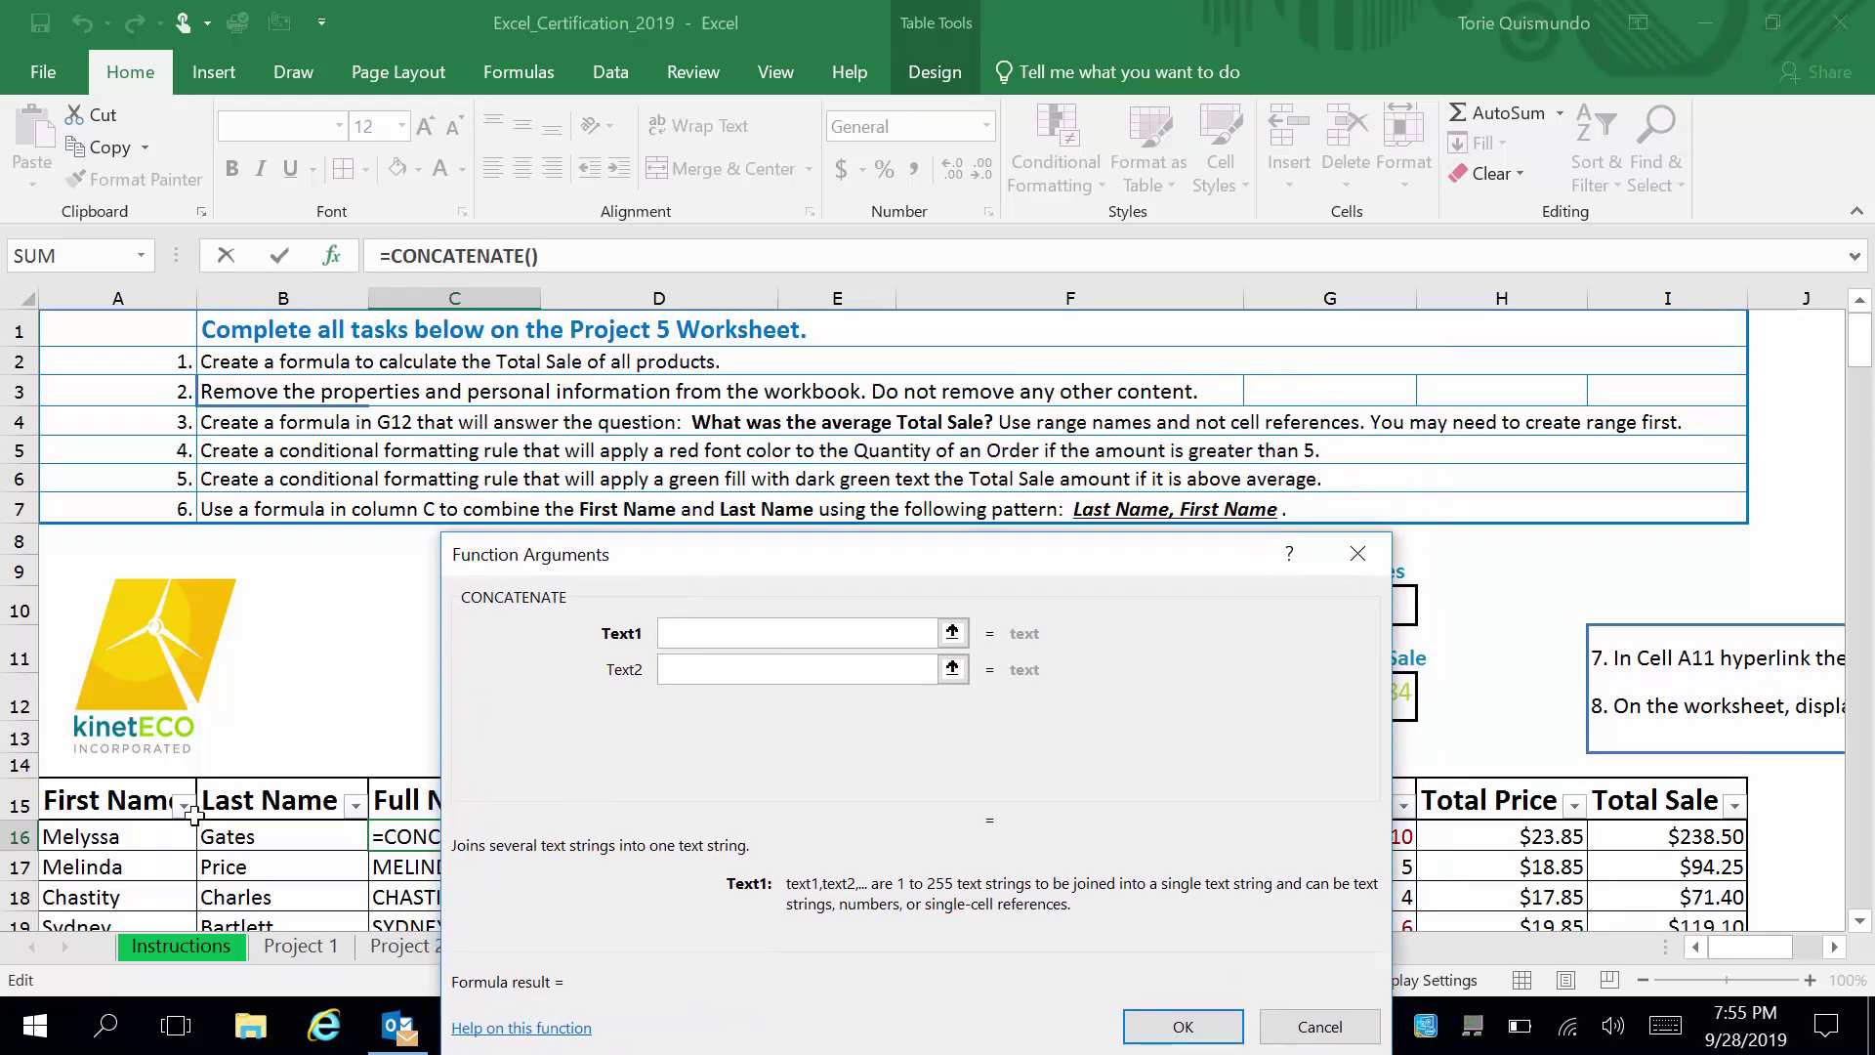
pyautogui.click(107, 842)
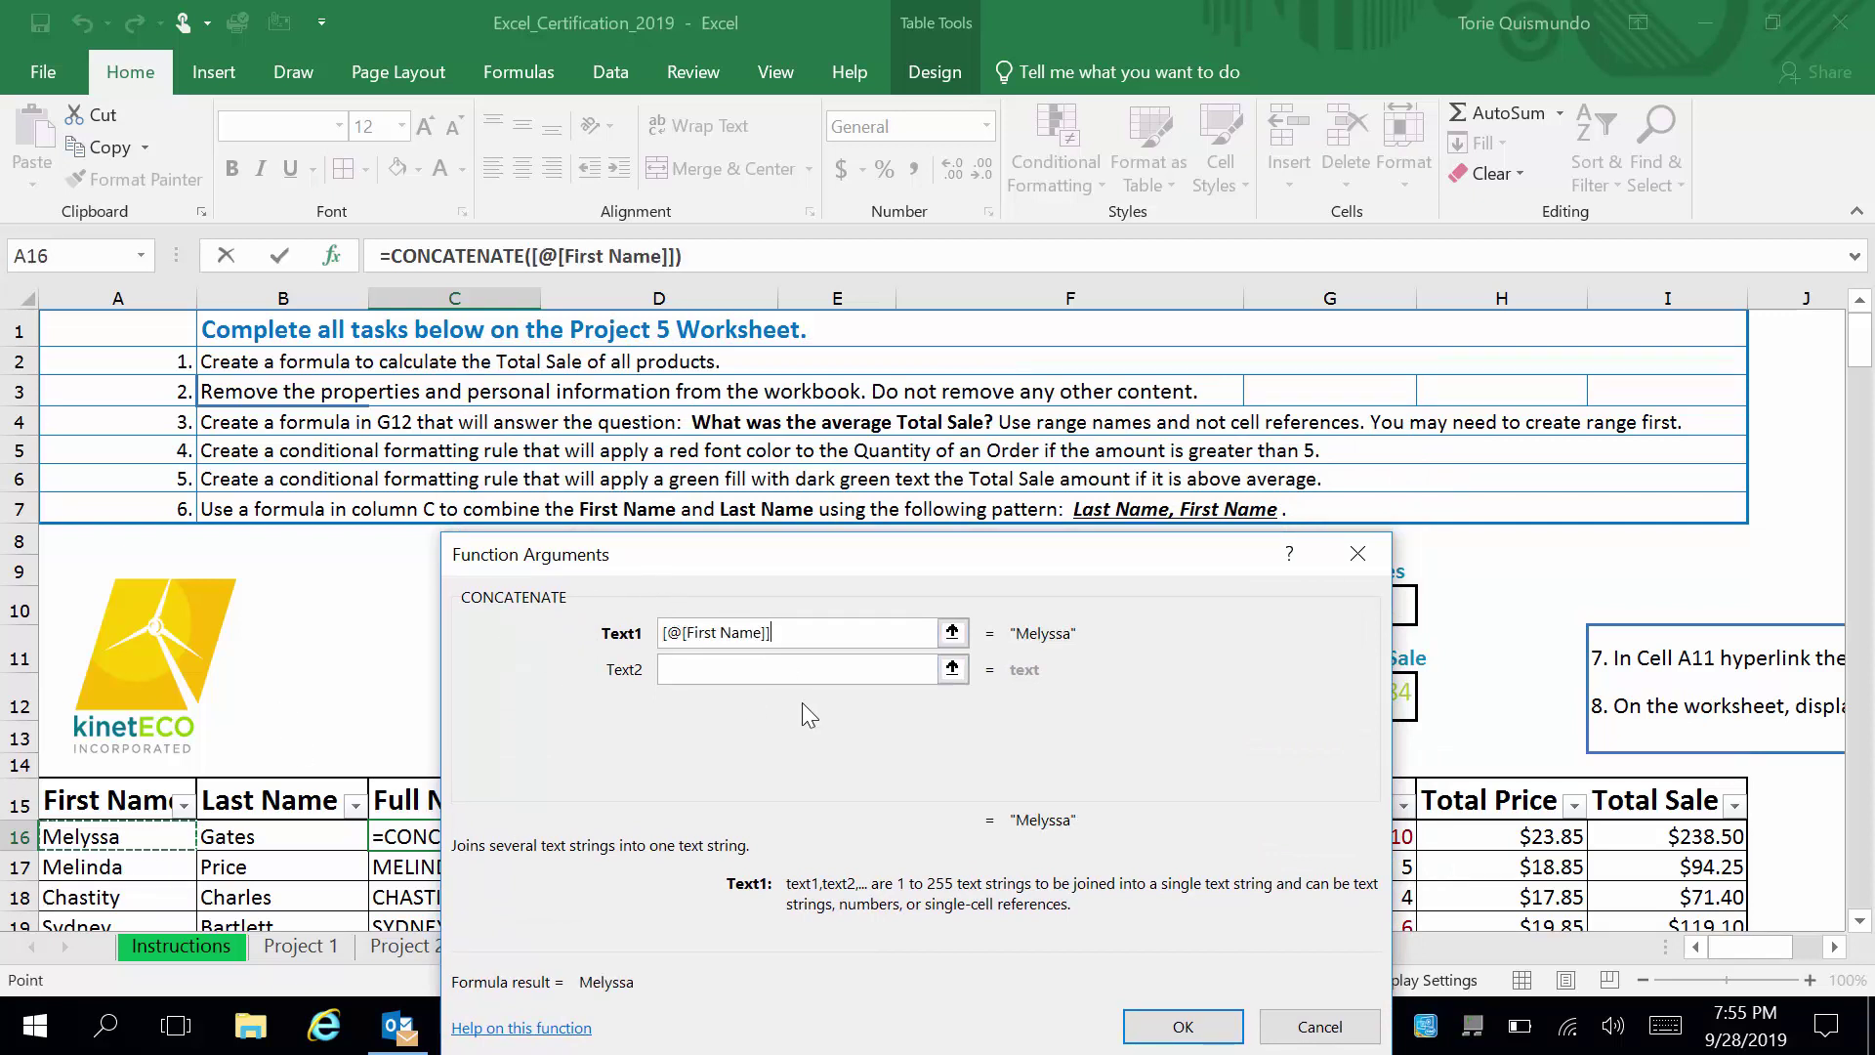
pyautogui.press('BackSpace')
pyautogui.press('BackSpace')
pyautogui.press('BackSpace')
pyautogui.press('BackSpace')
pyautogui.press('BackSpace')
pyautogui.press('BackSpace')
pyautogui.press('BackSpace')
pyautogui.press('BackSpace')
pyautogui.press('BackSpace')
pyautogui.press('BackSpace')
pyautogui.press('BackSpace')
pyautogui.press('BackSpace')
pyautogui.press('BackSpace')
pyautogui.press('BackSpace')
pyautogui.press('BackSpace')
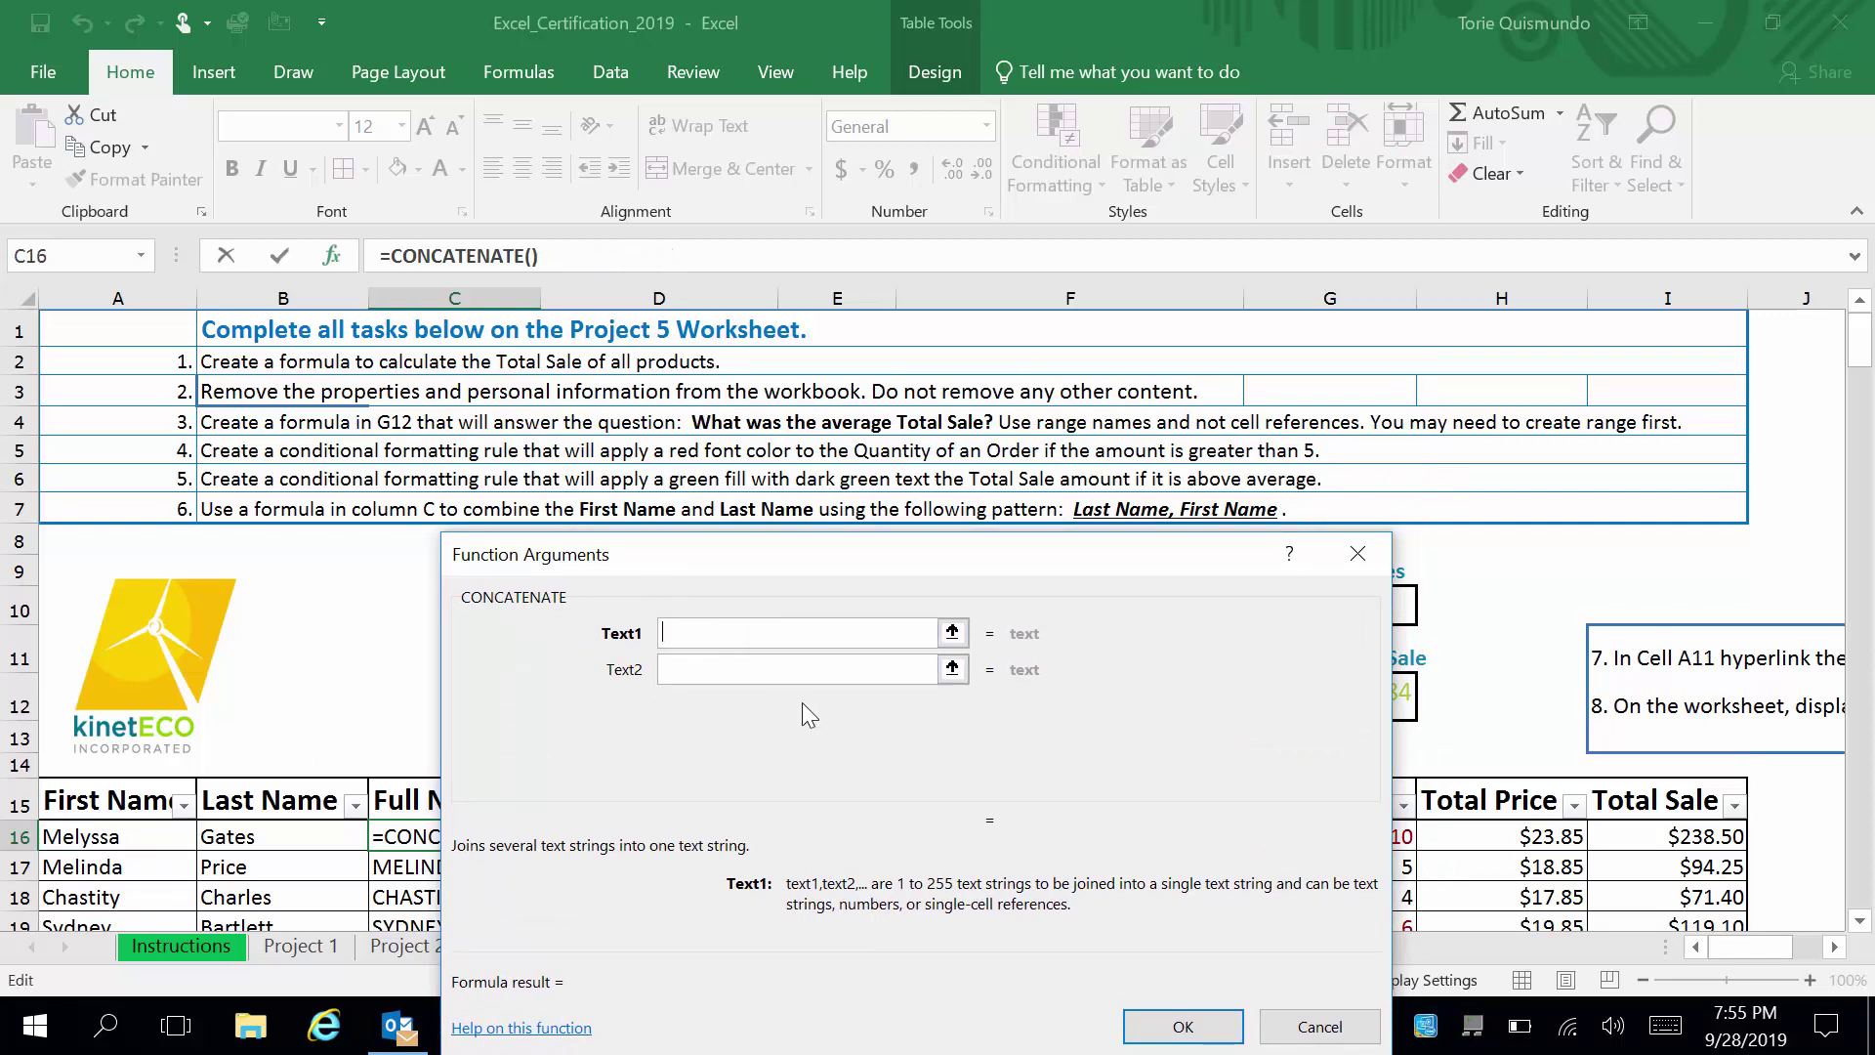
# Step: Set the CONCATENATE arguments in order to the row's Last Name, a quoted comma, a quoted space and the row's First Name
pyautogui.click(251, 842)
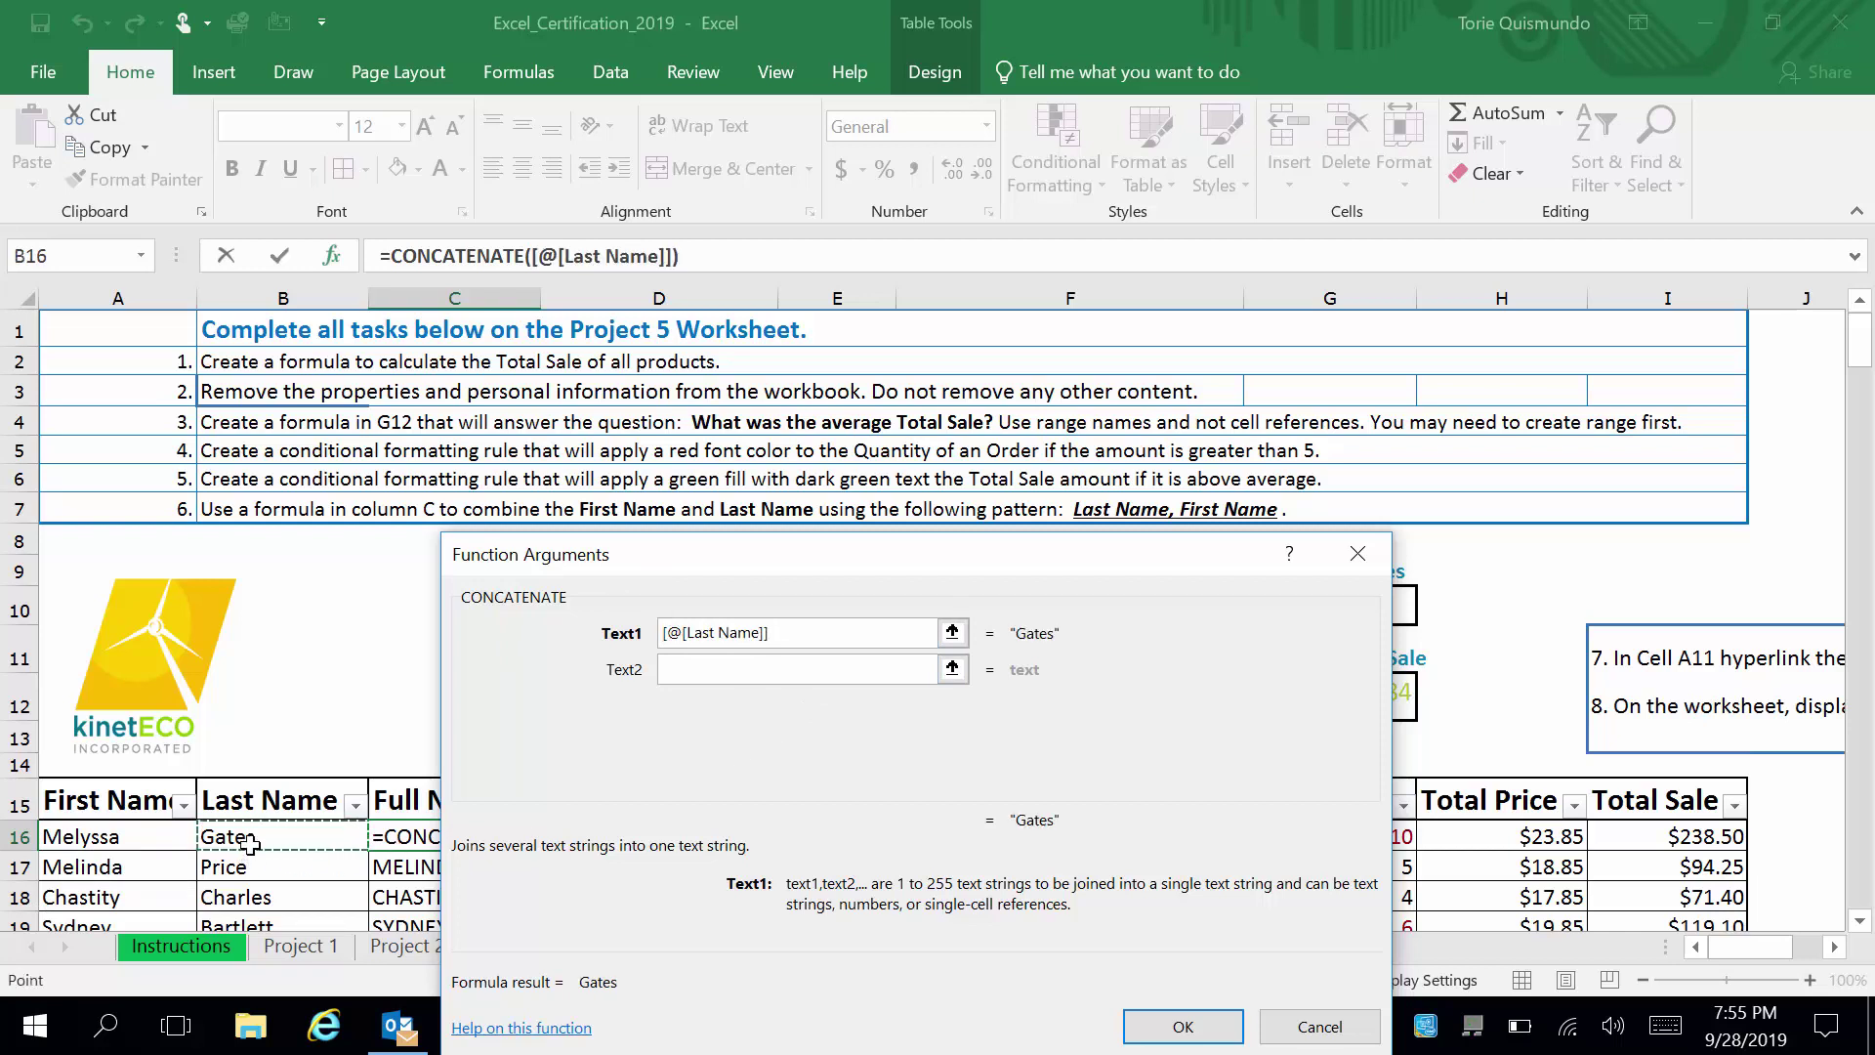
pyautogui.click(699, 673)
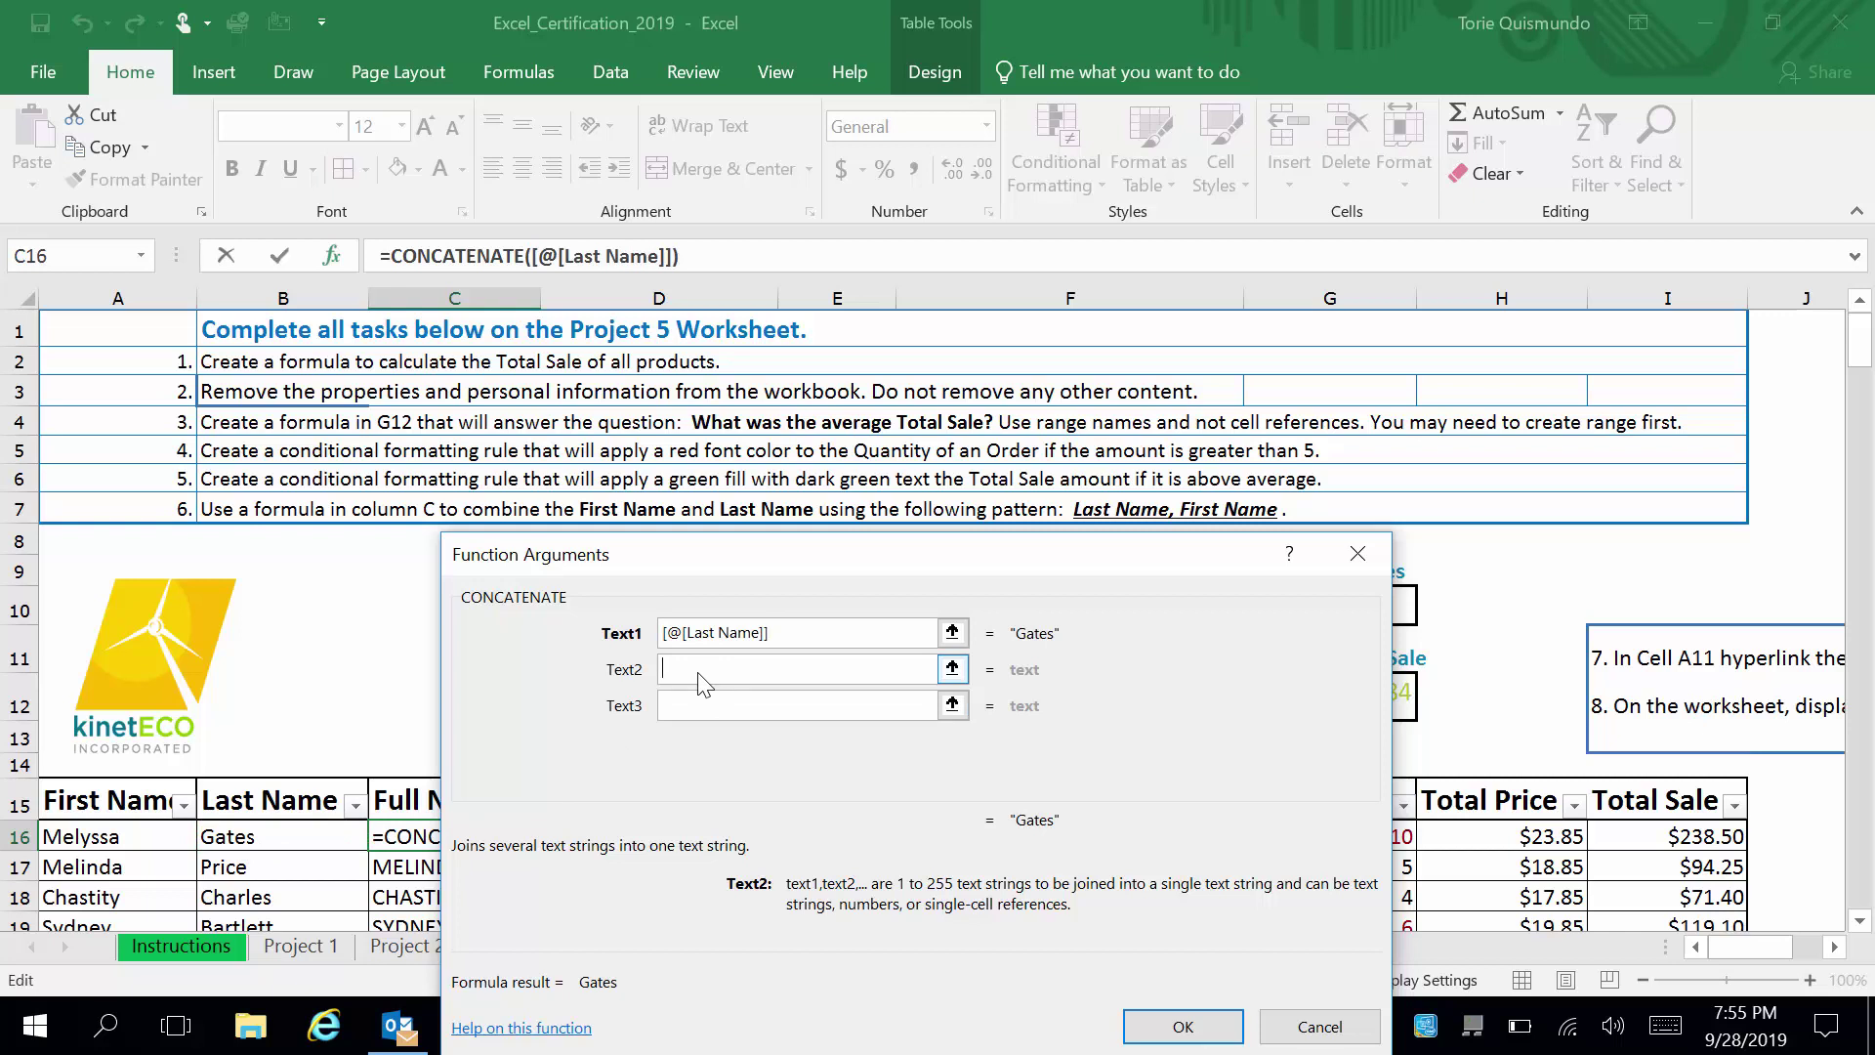
pyautogui.write('"')
pyautogui.click(699, 699)
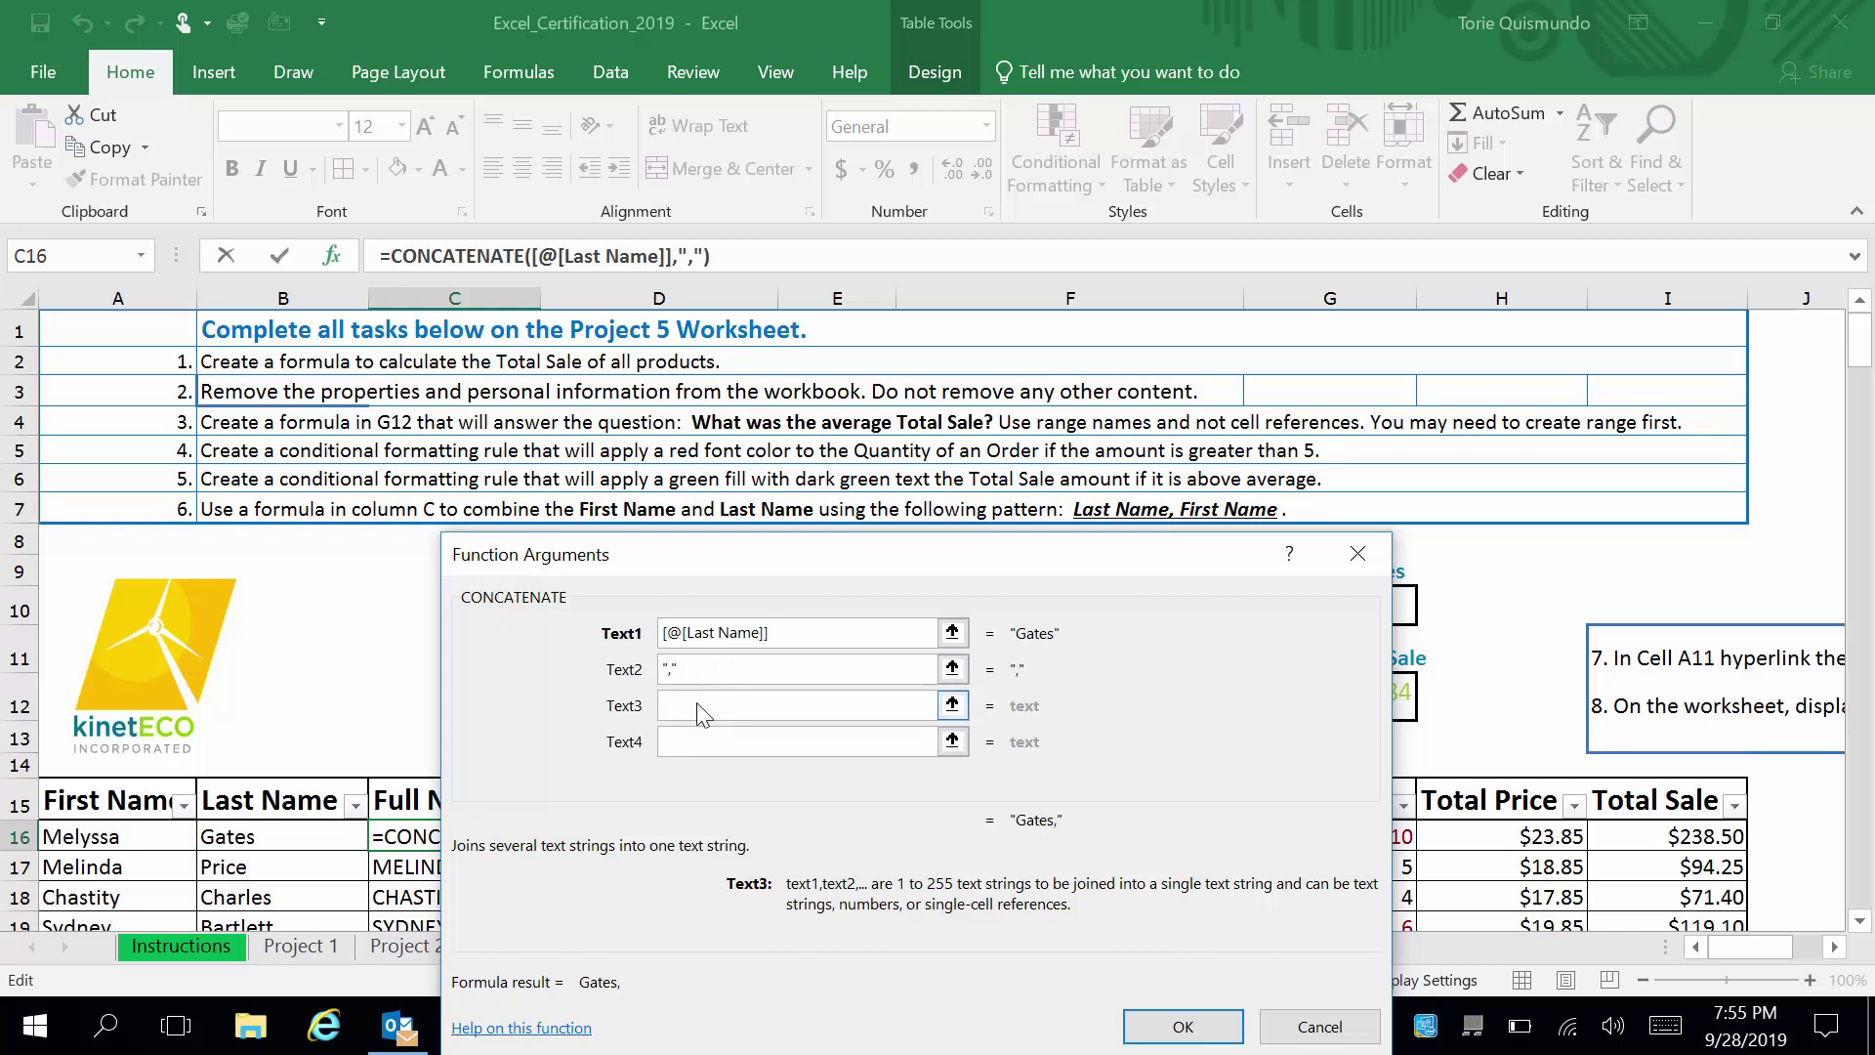
pyautogui.write('" "')
pyautogui.click(689, 739)
pyautogui.click(98, 842)
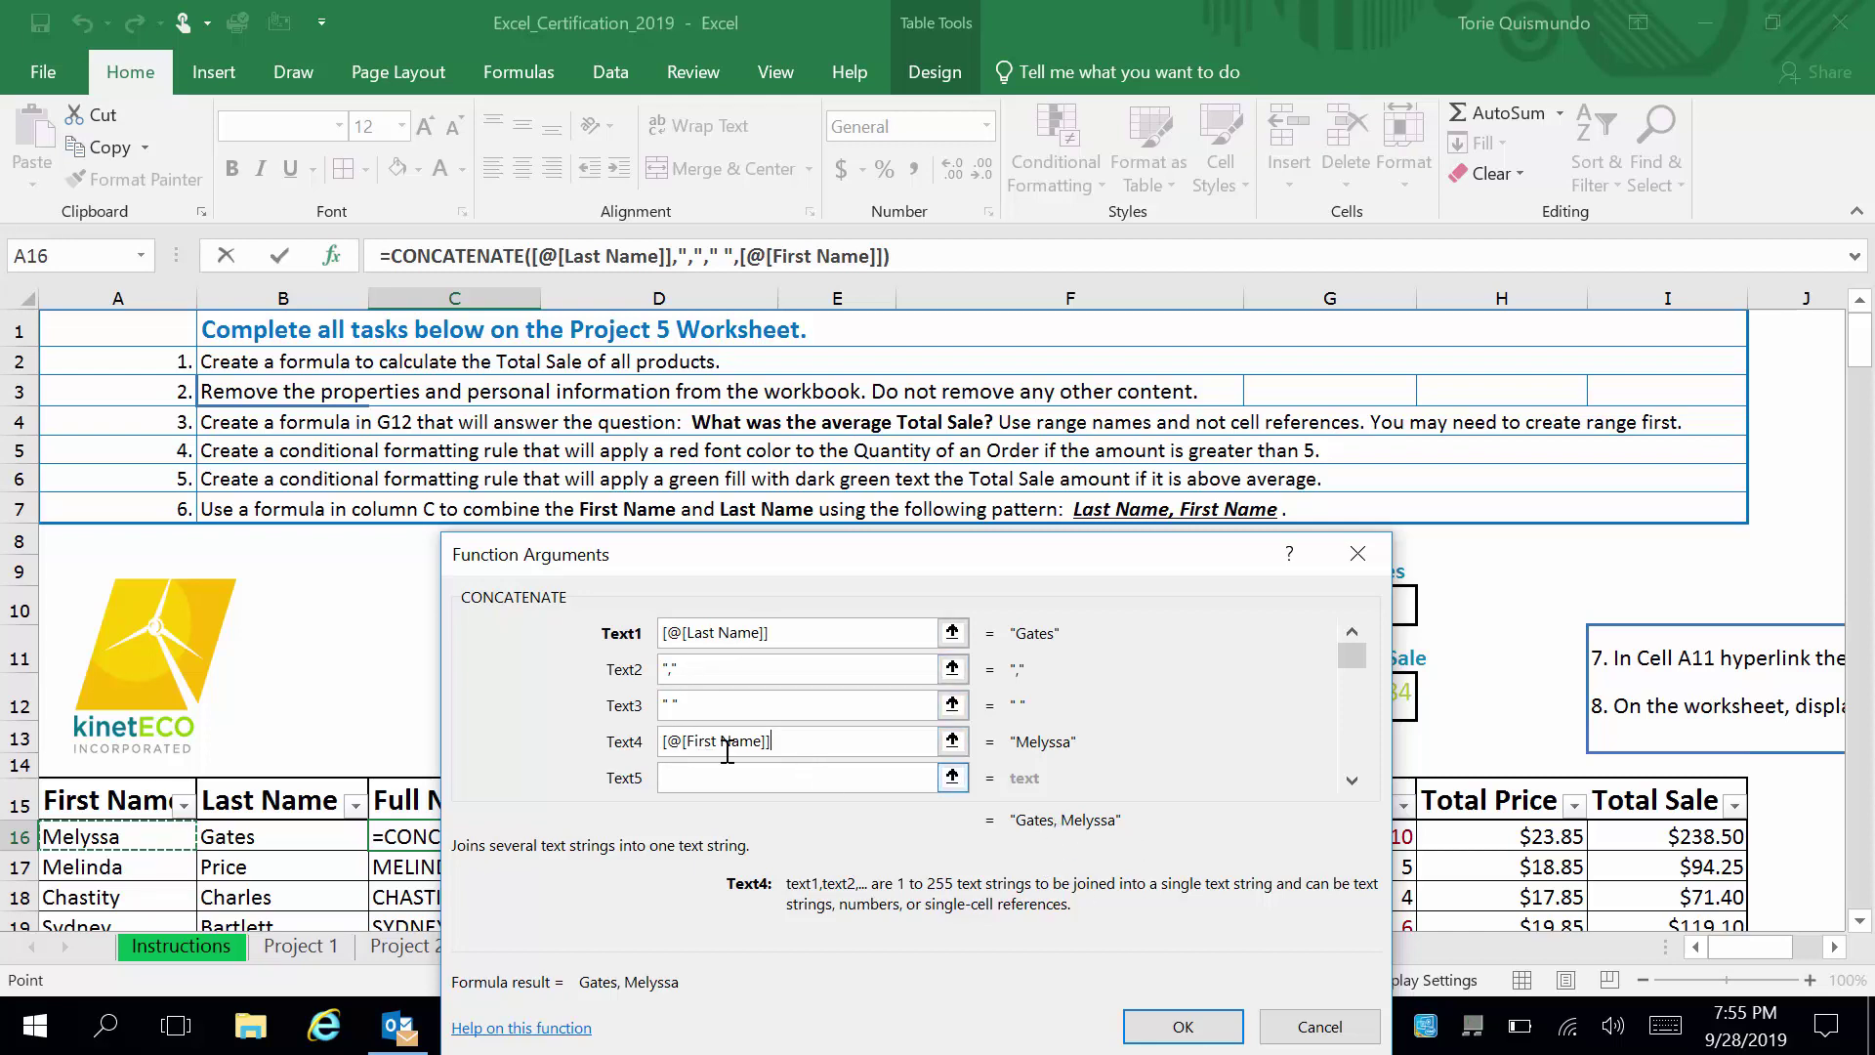
# Step: Clear and re-enter the quoted space as Text3, and apply =CONCATENATE([@[Last Name]],","," ",[@[First Name]]) to the Full Name column
pyautogui.click(714, 717)
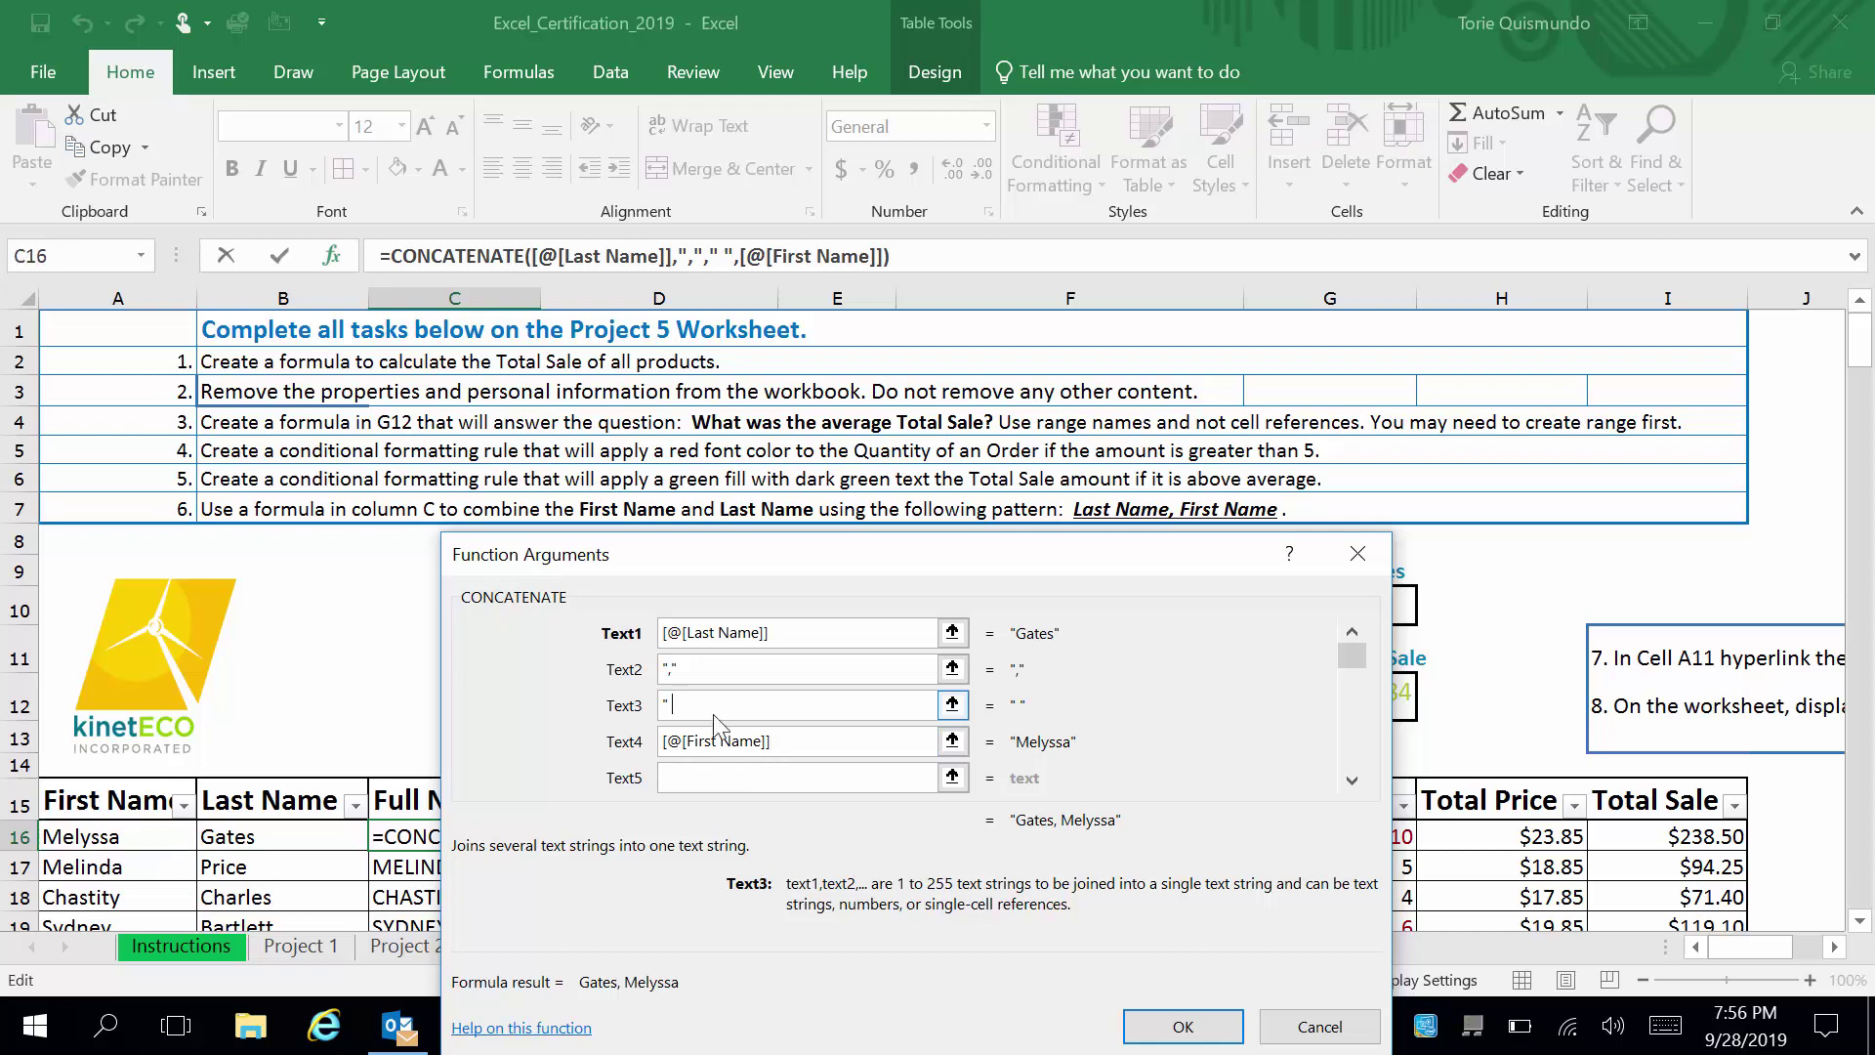
pyautogui.press('BackSpace')
pyautogui.press('BackSpace')
pyautogui.press('BackSpace')
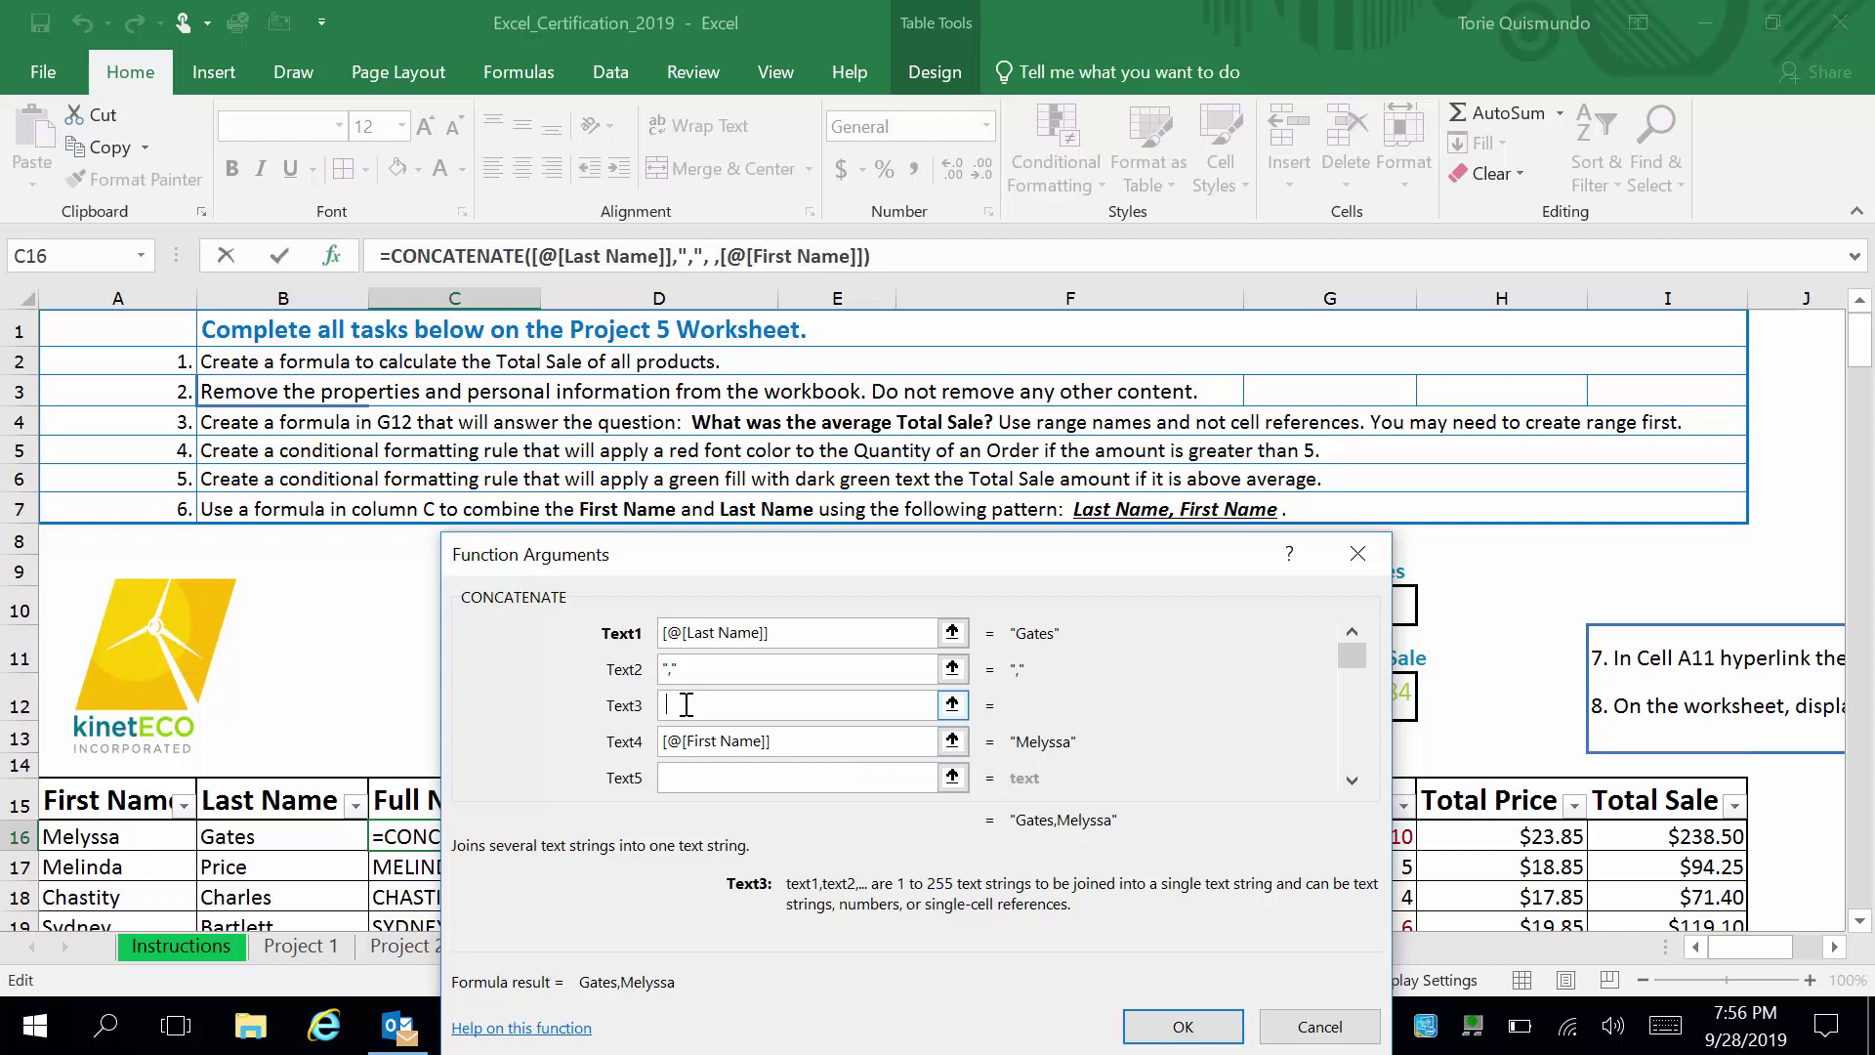
pyautogui.press('BackSpace')
pyautogui.click(1182, 1027)
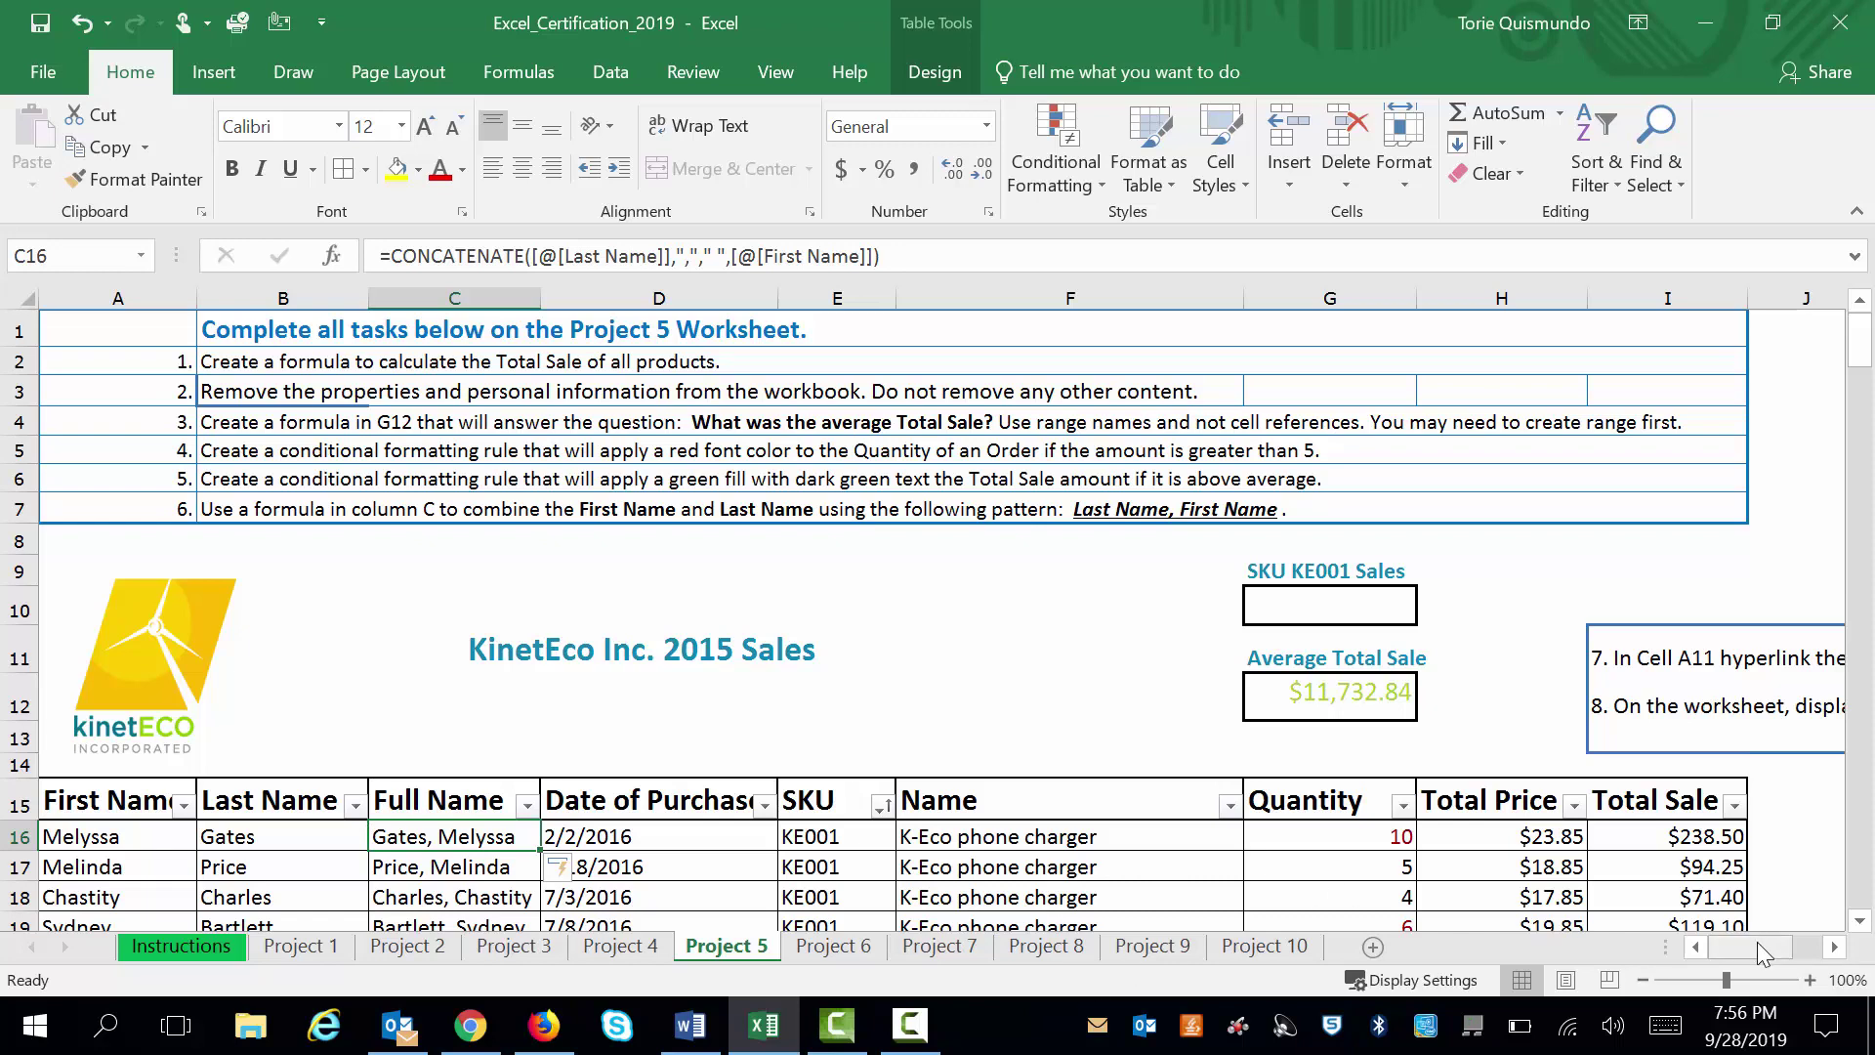
pyautogui.moveTo(1756, 942); pyautogui.dragTo(1780, 945)
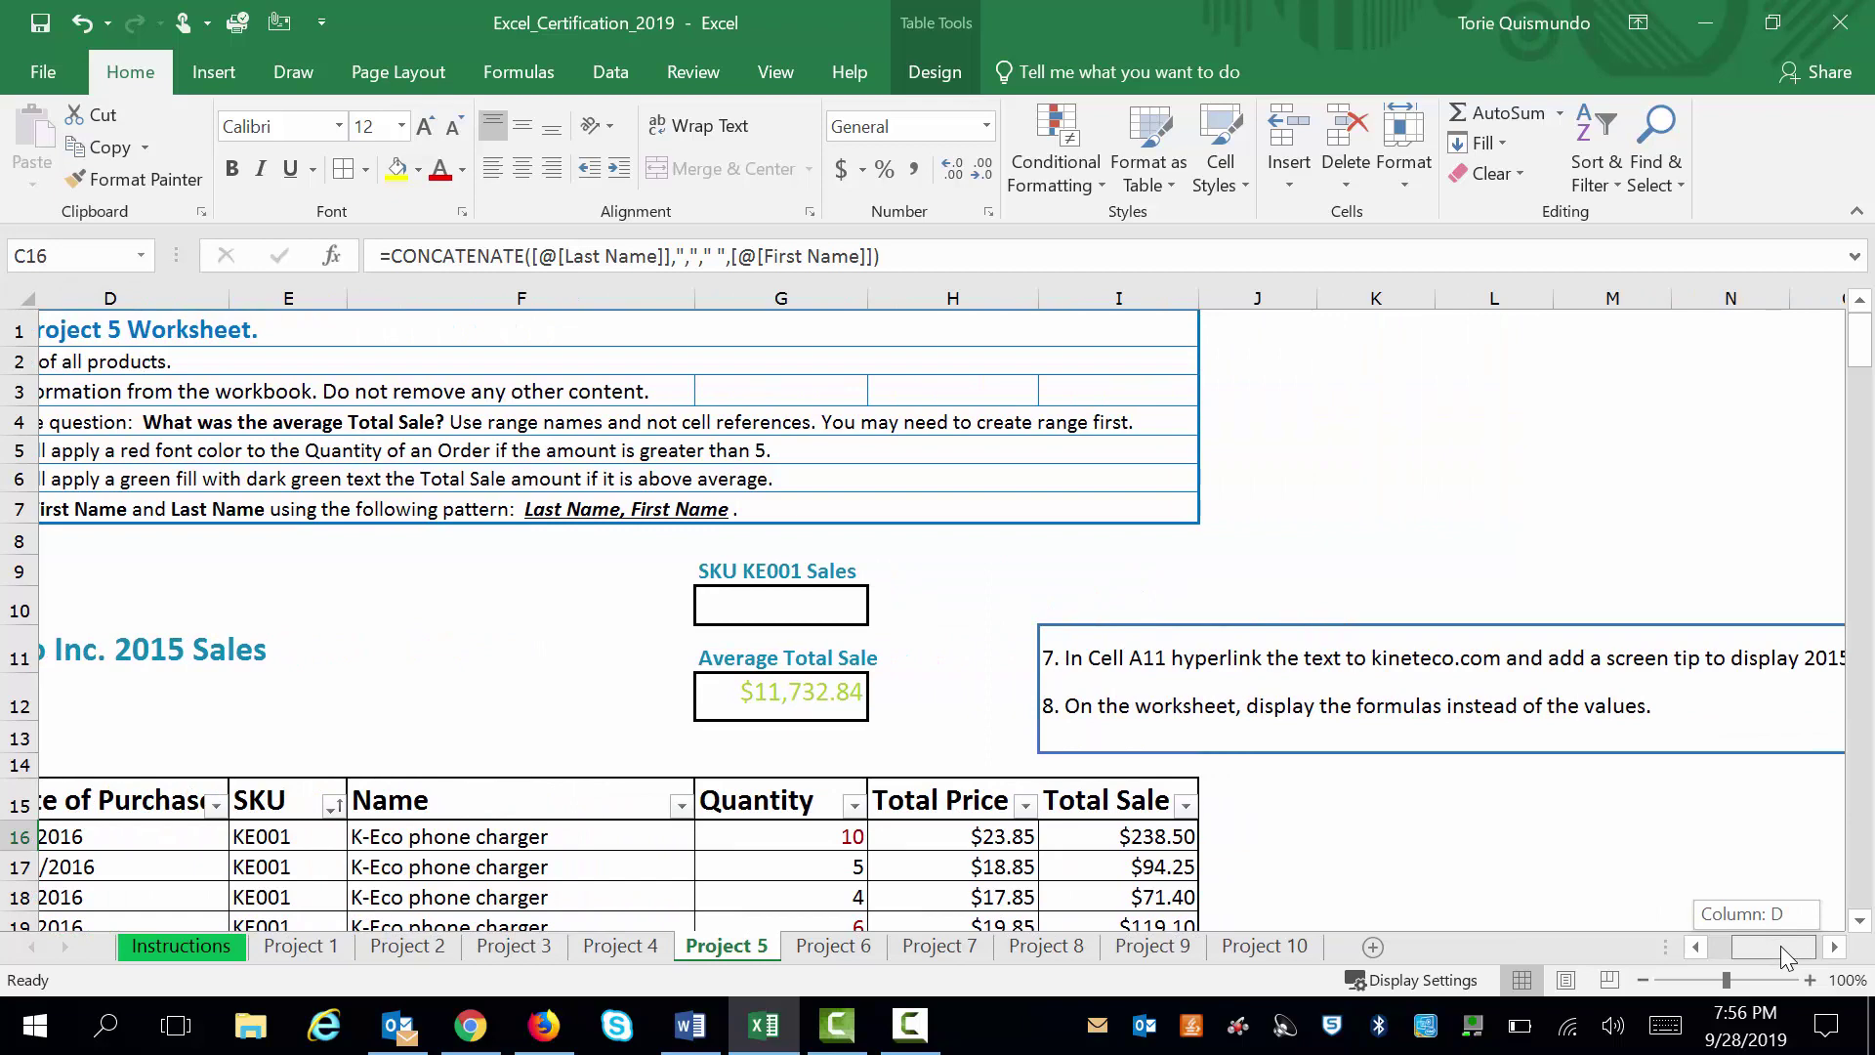
# Step: Hyperlink the KinetEco Inc. 2015 Sales title in merged cell A11 to the web address kineteco.com
pyautogui.moveTo(1780, 947); pyautogui.dragTo(1749, 952)
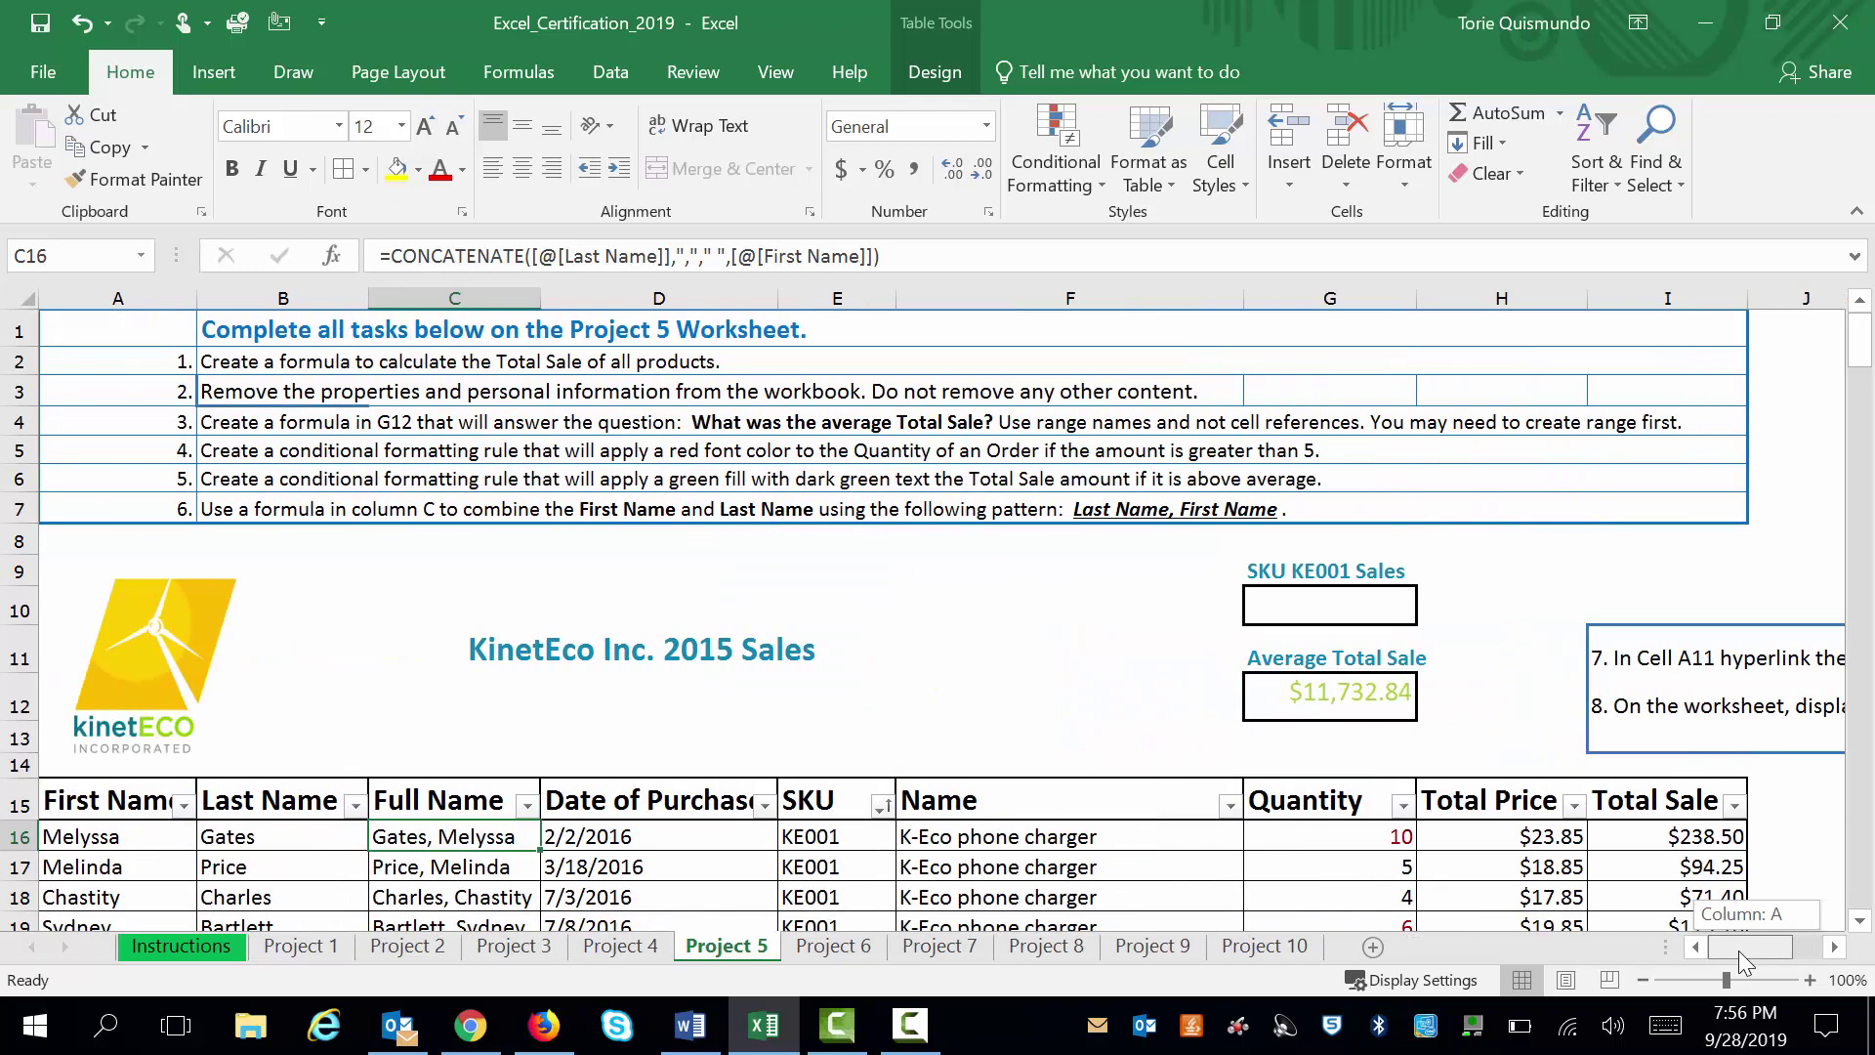
pyautogui.moveTo(1739, 951); pyautogui.dragTo(1739, 952)
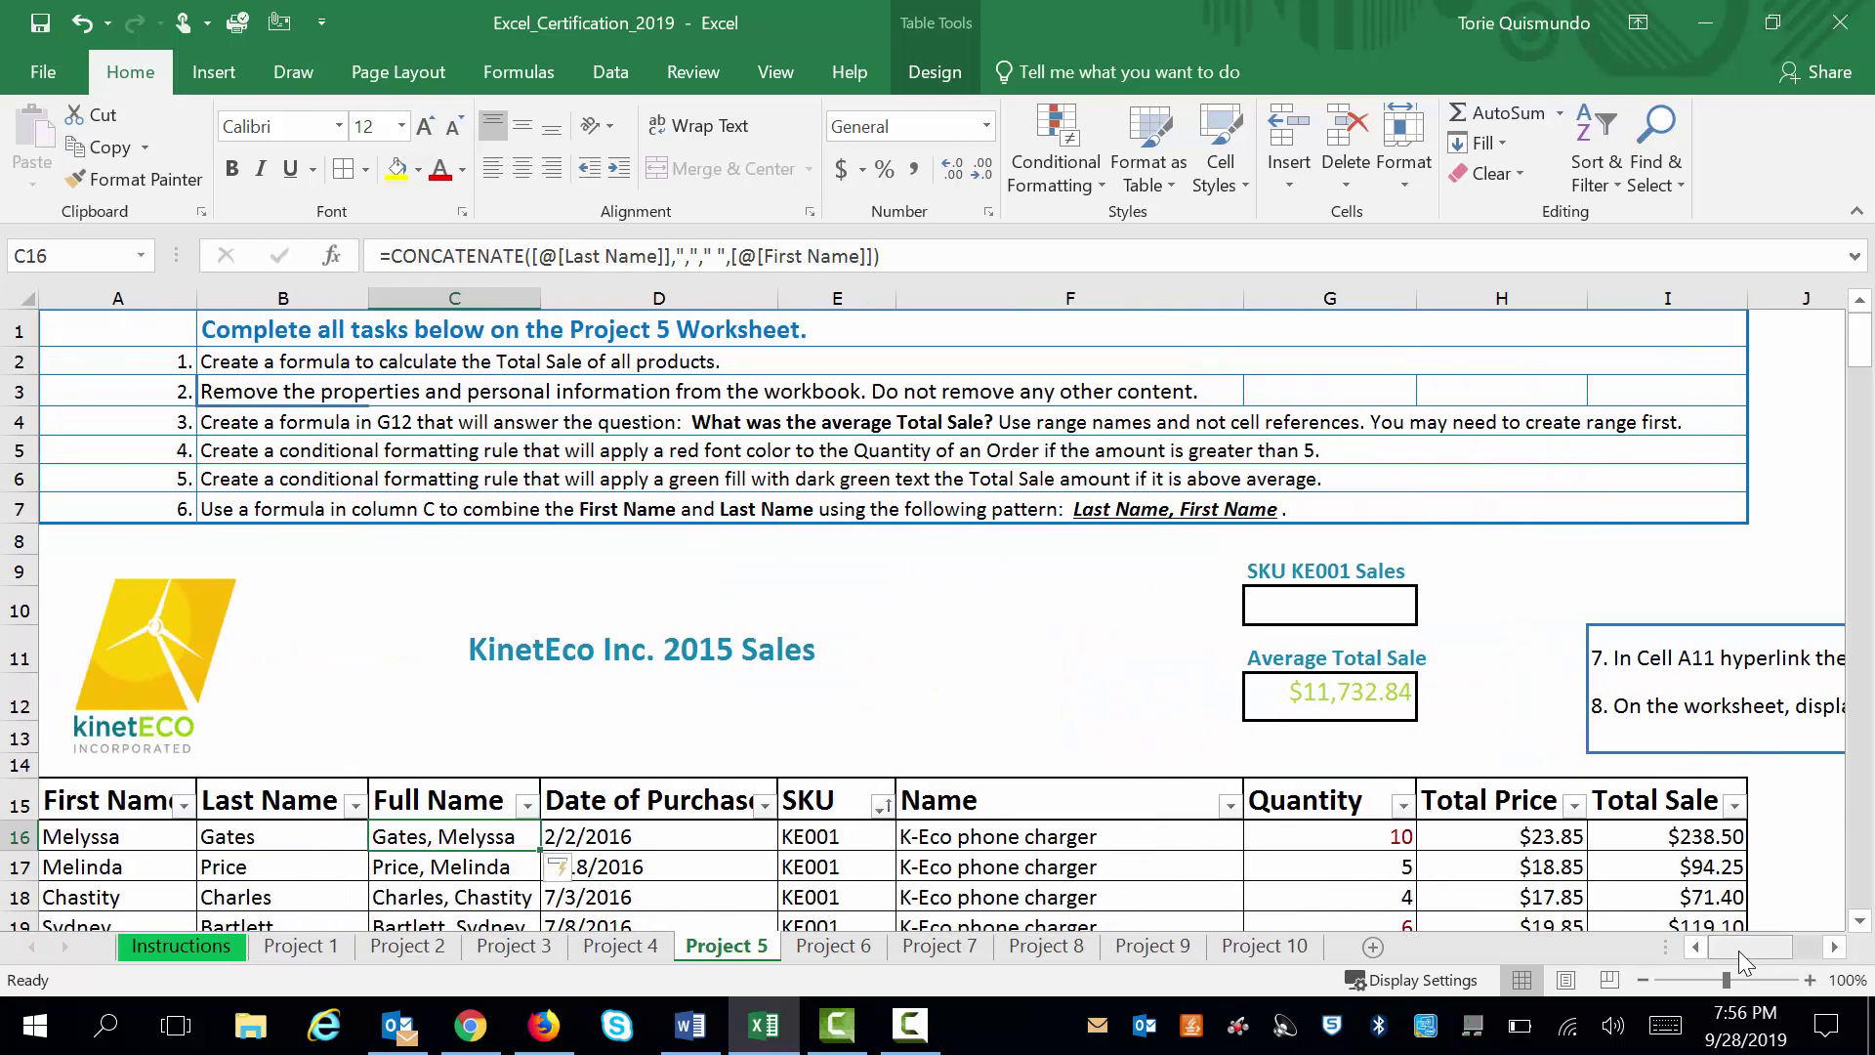
pyautogui.click(765, 676)
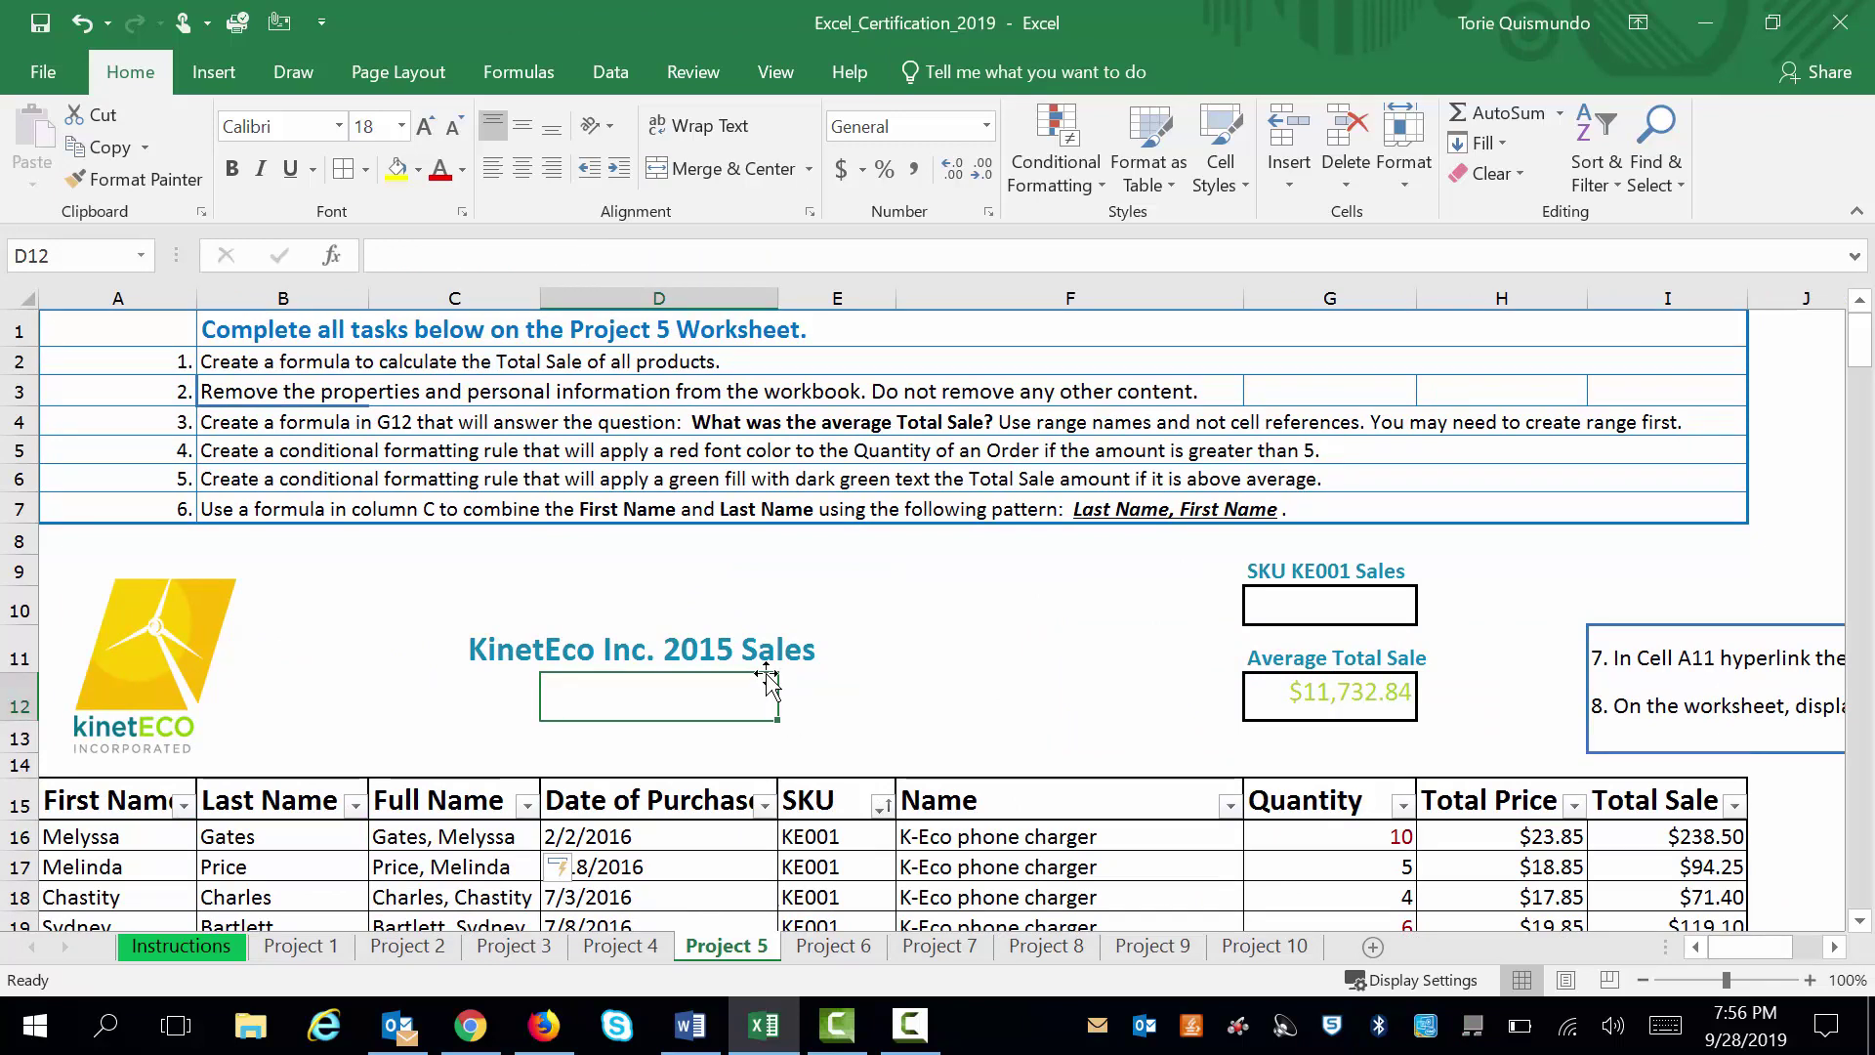
pyautogui.click(769, 651)
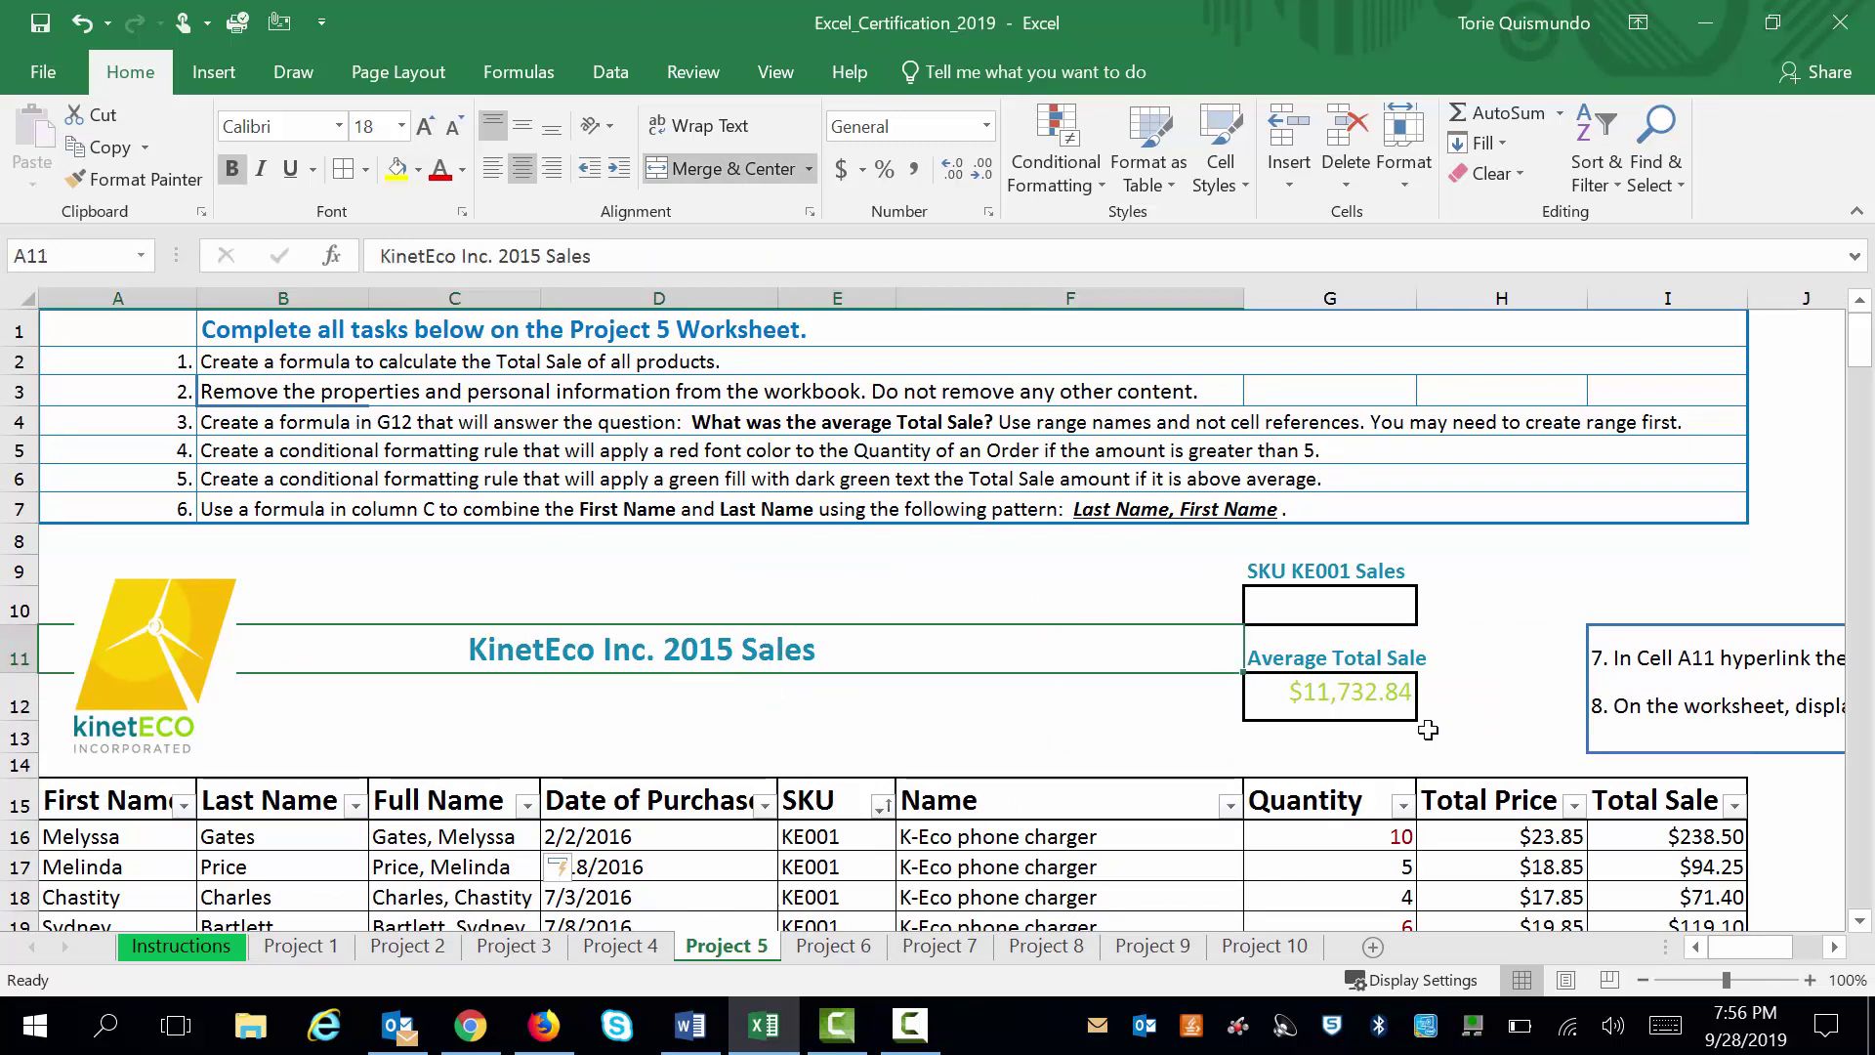
pyautogui.moveTo(1836, 948); pyautogui.dragTo(1836, 948)
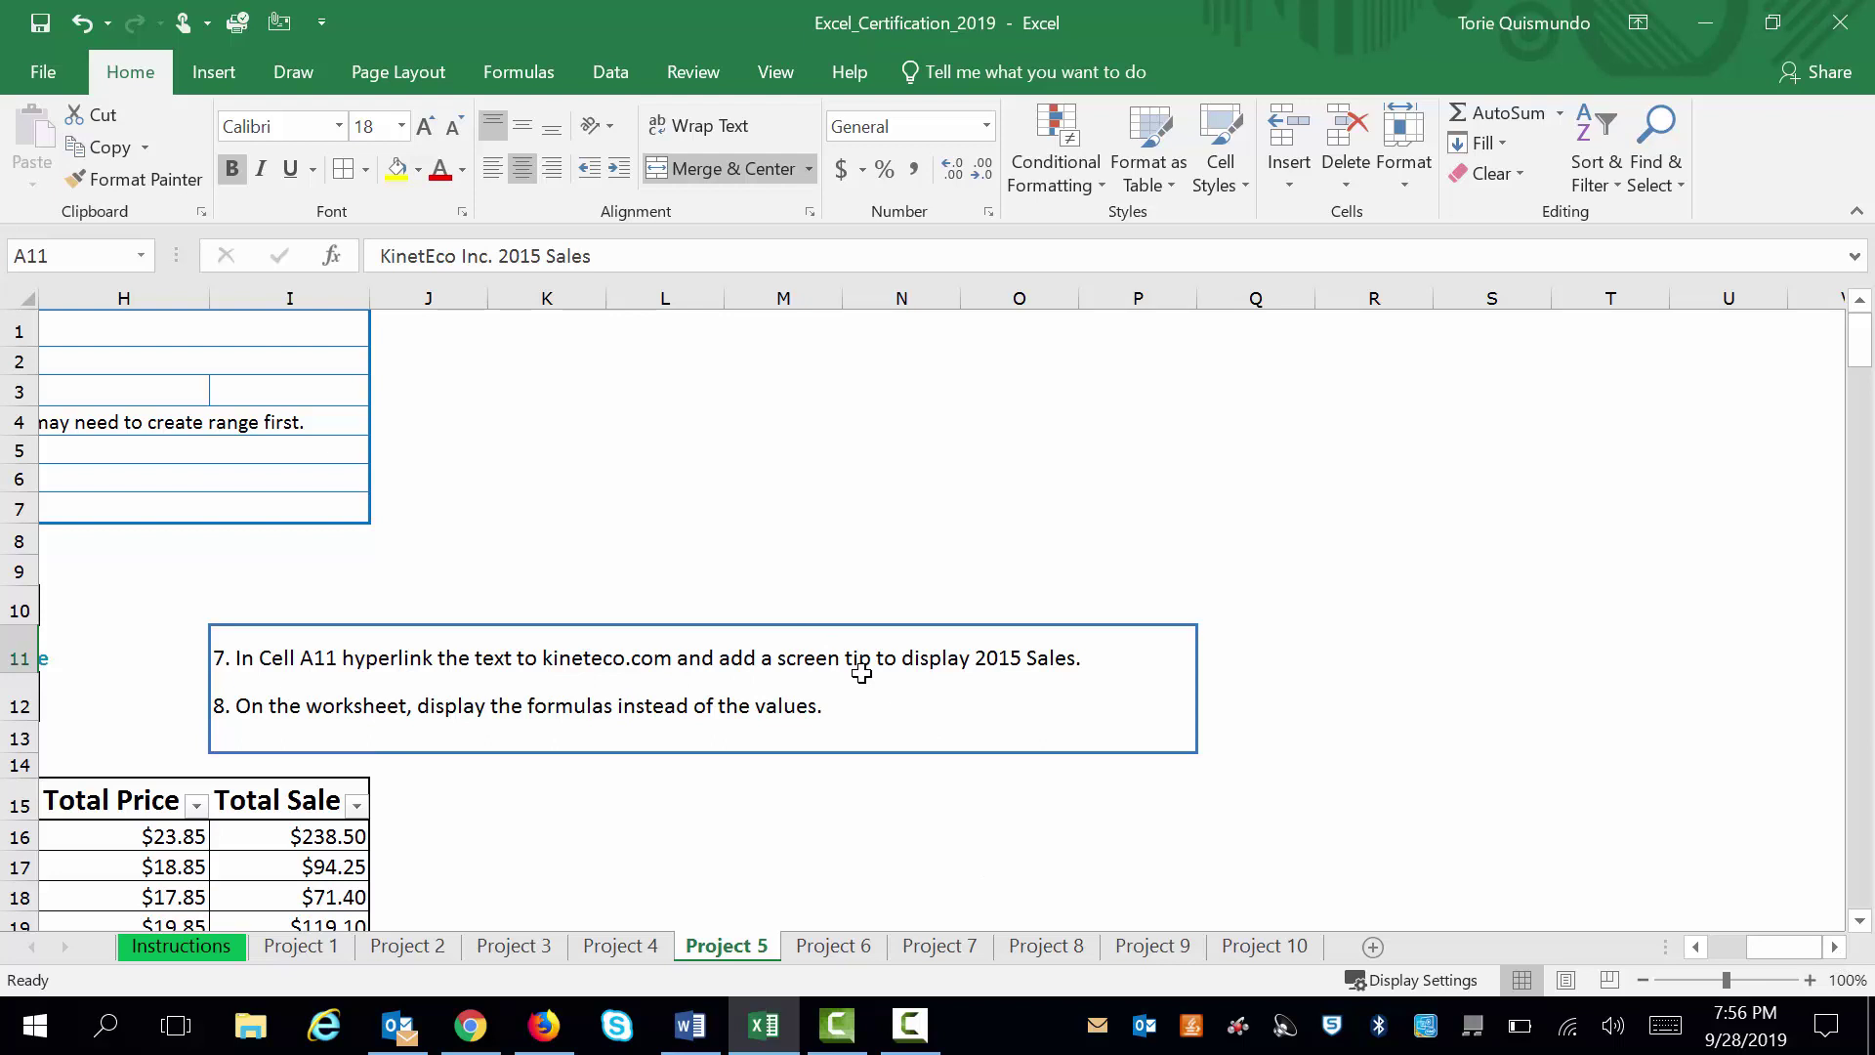
pyautogui.click(215, 78)
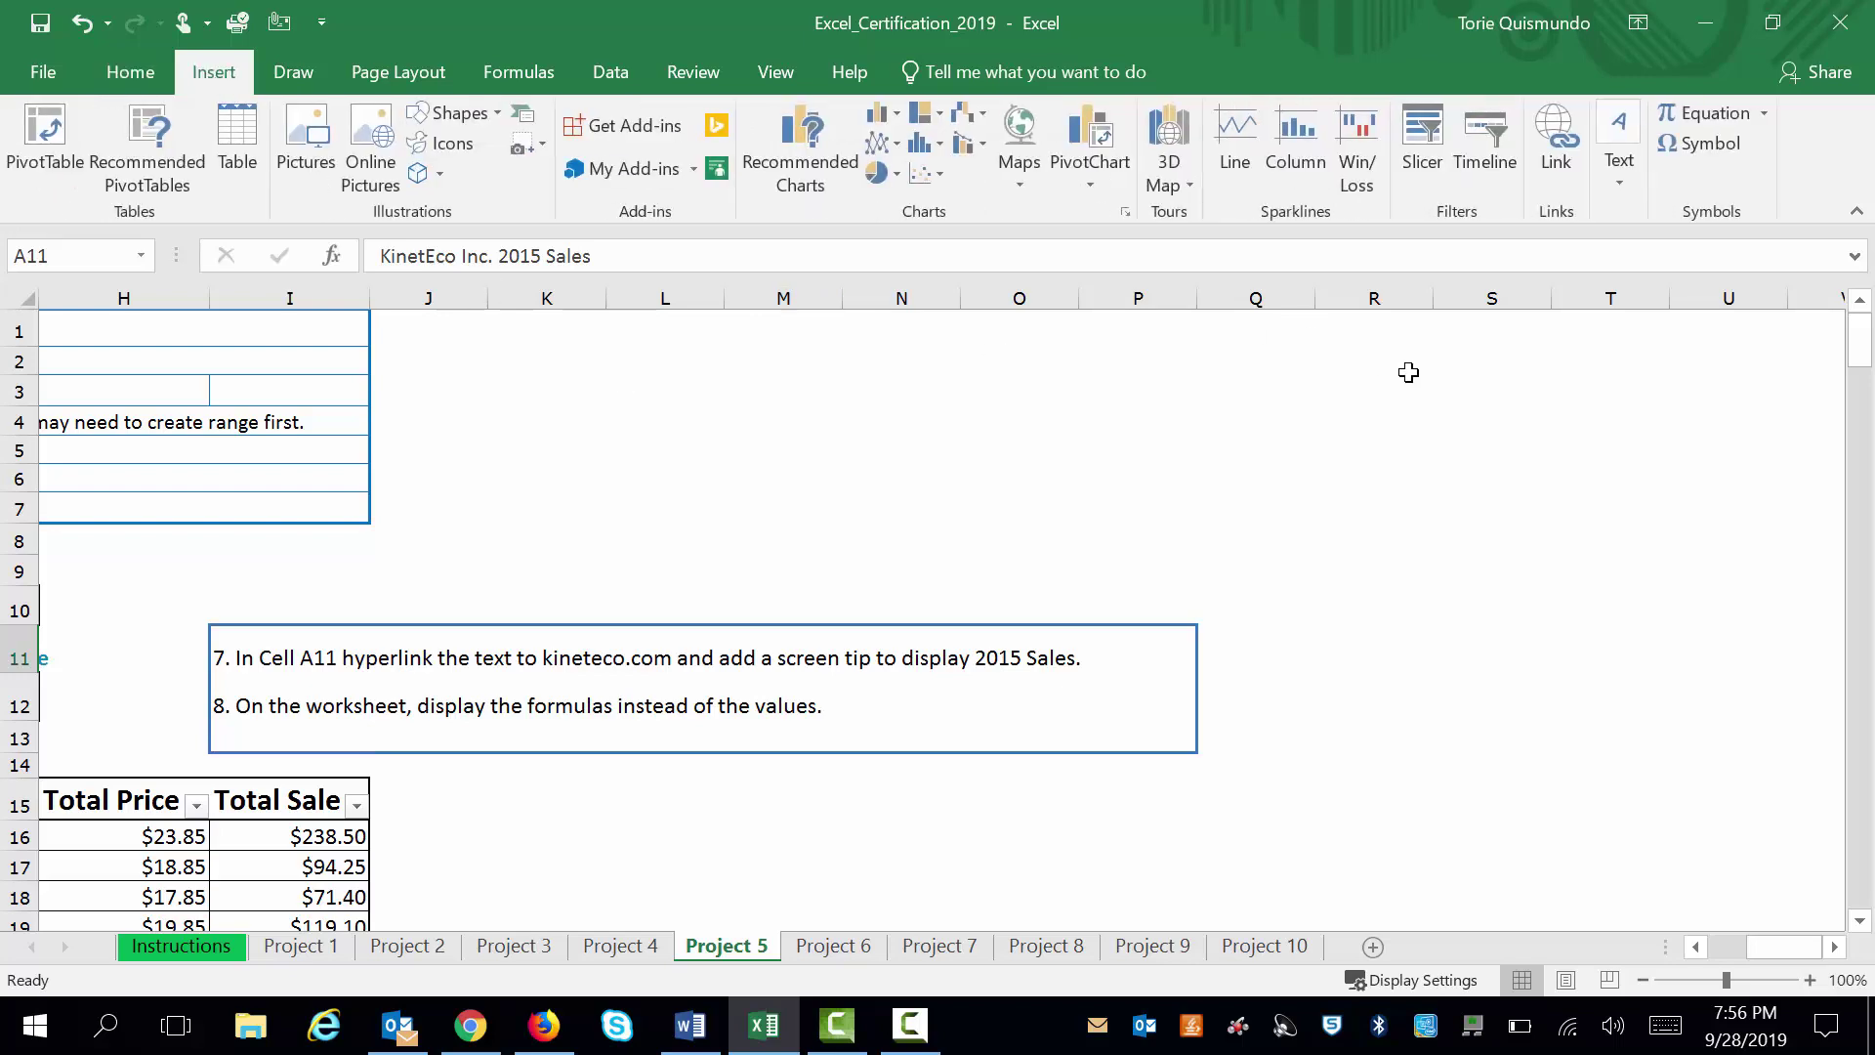
pyautogui.click(1551, 137)
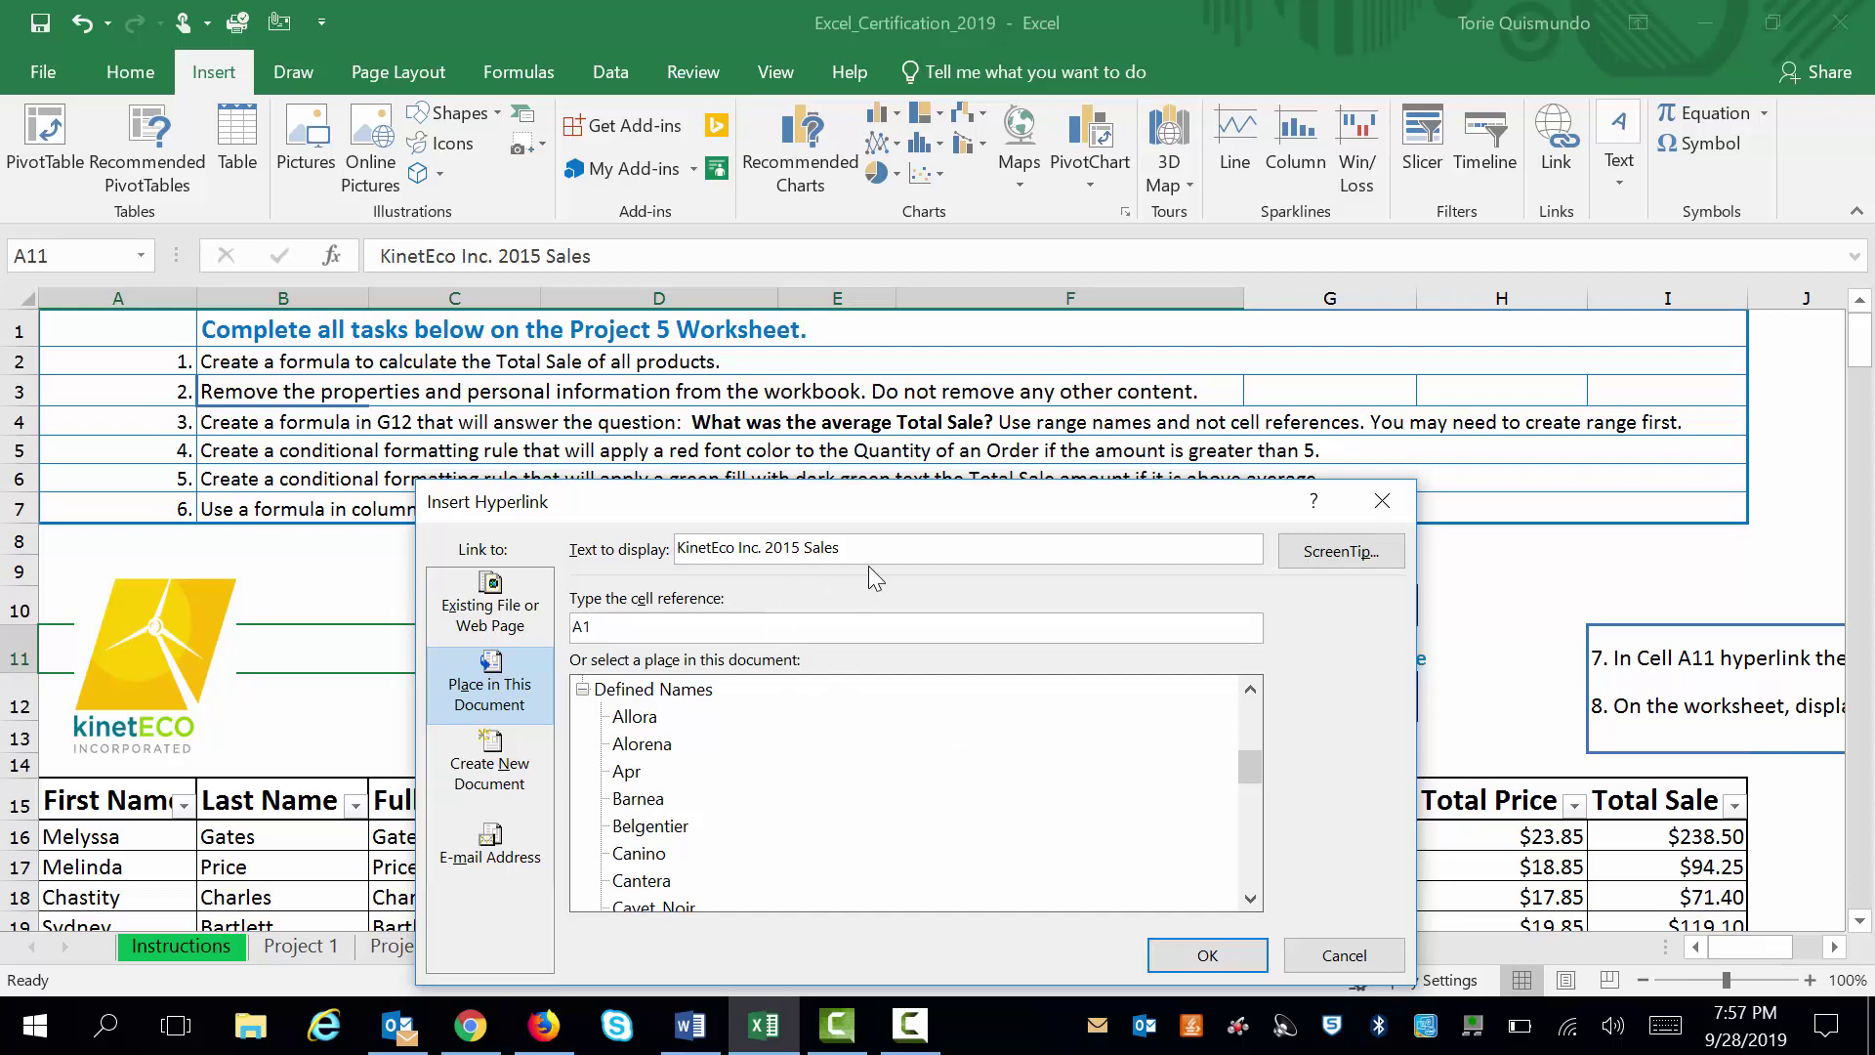
pyautogui.click(457, 590)
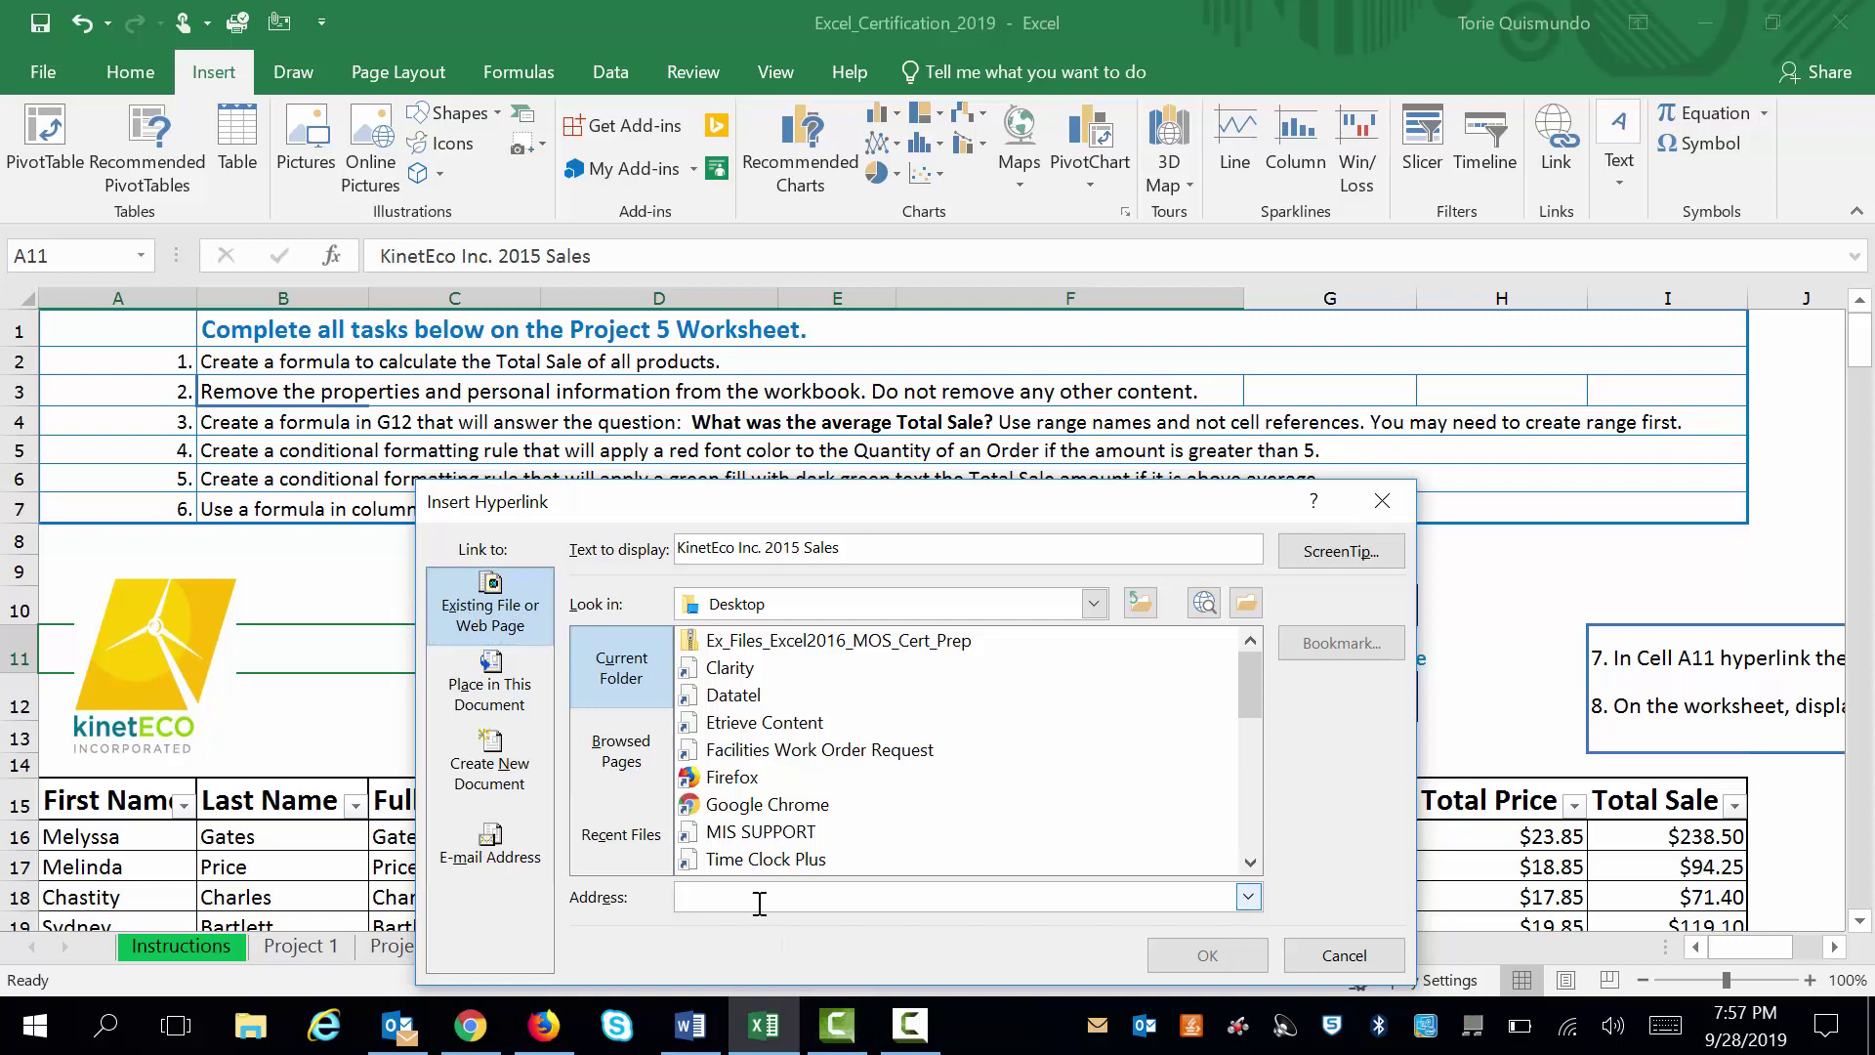
pyautogui.write('kinetE')
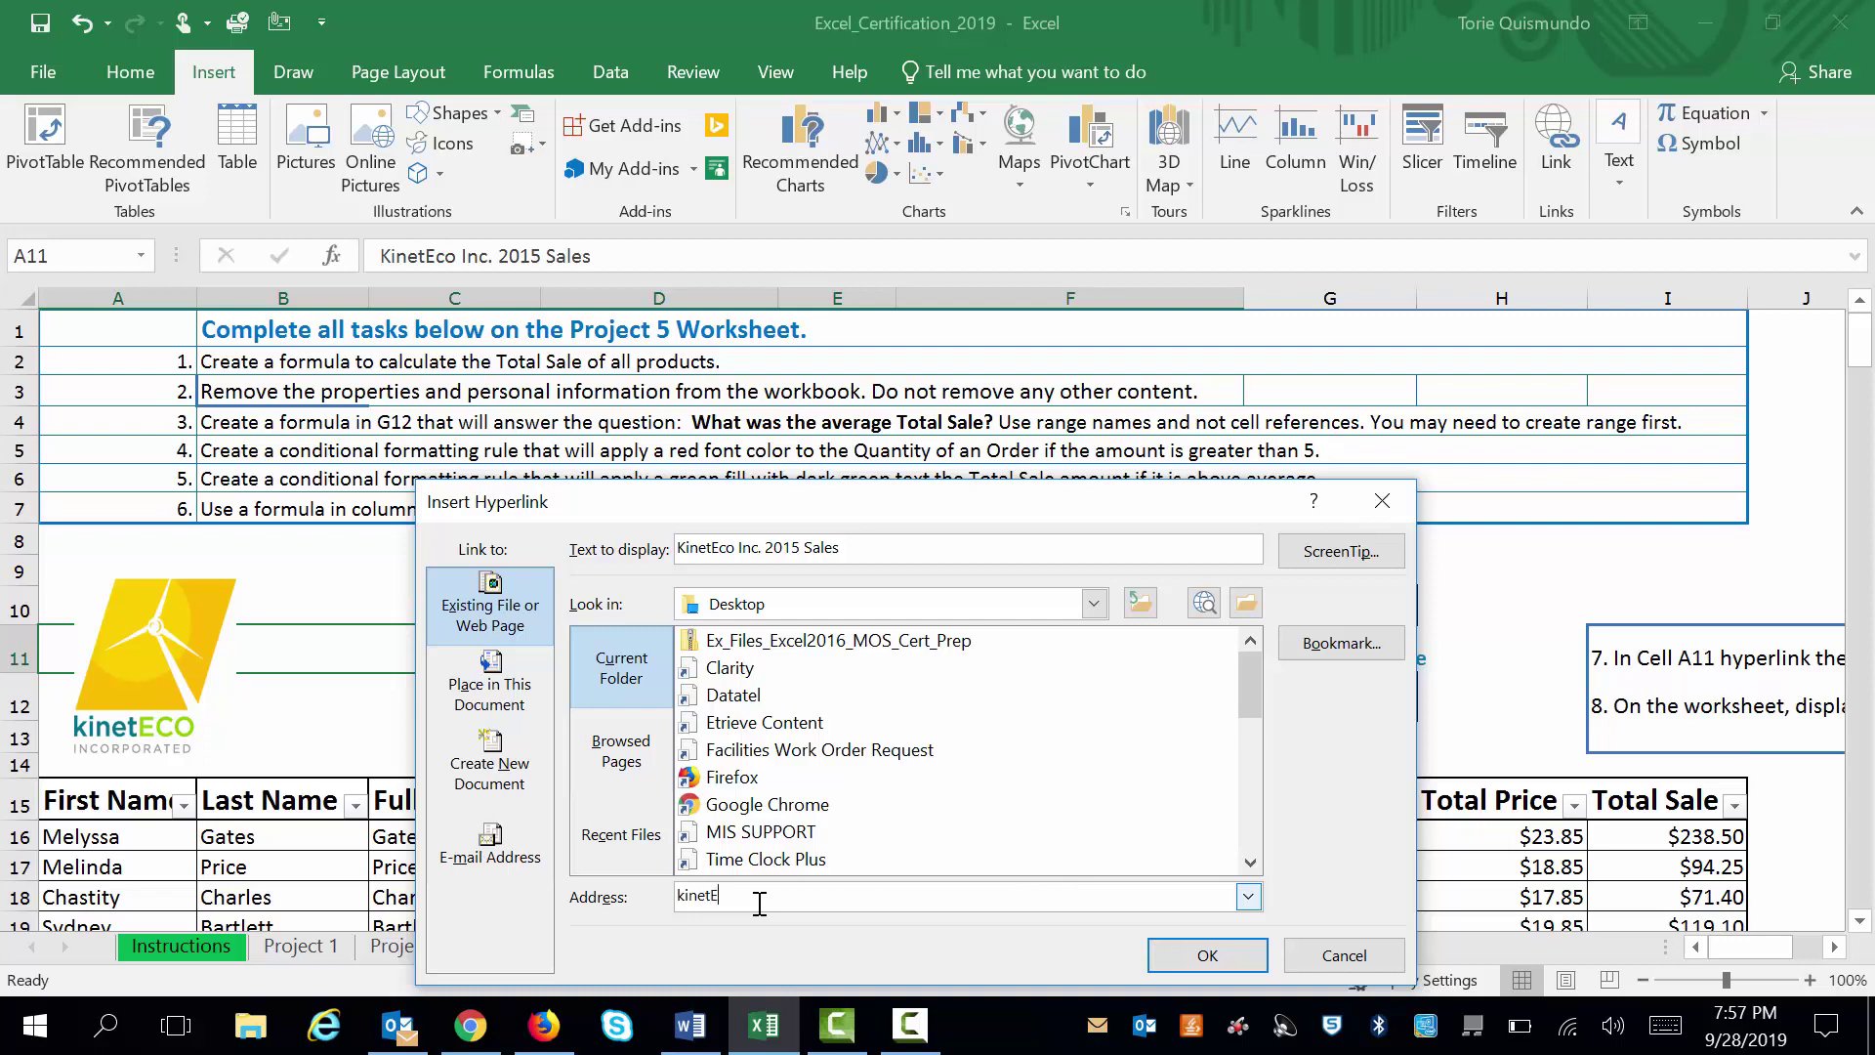
pyautogui.press('BackSpace')
pyautogui.write('eco.com')
pyautogui.click(1253, 962)
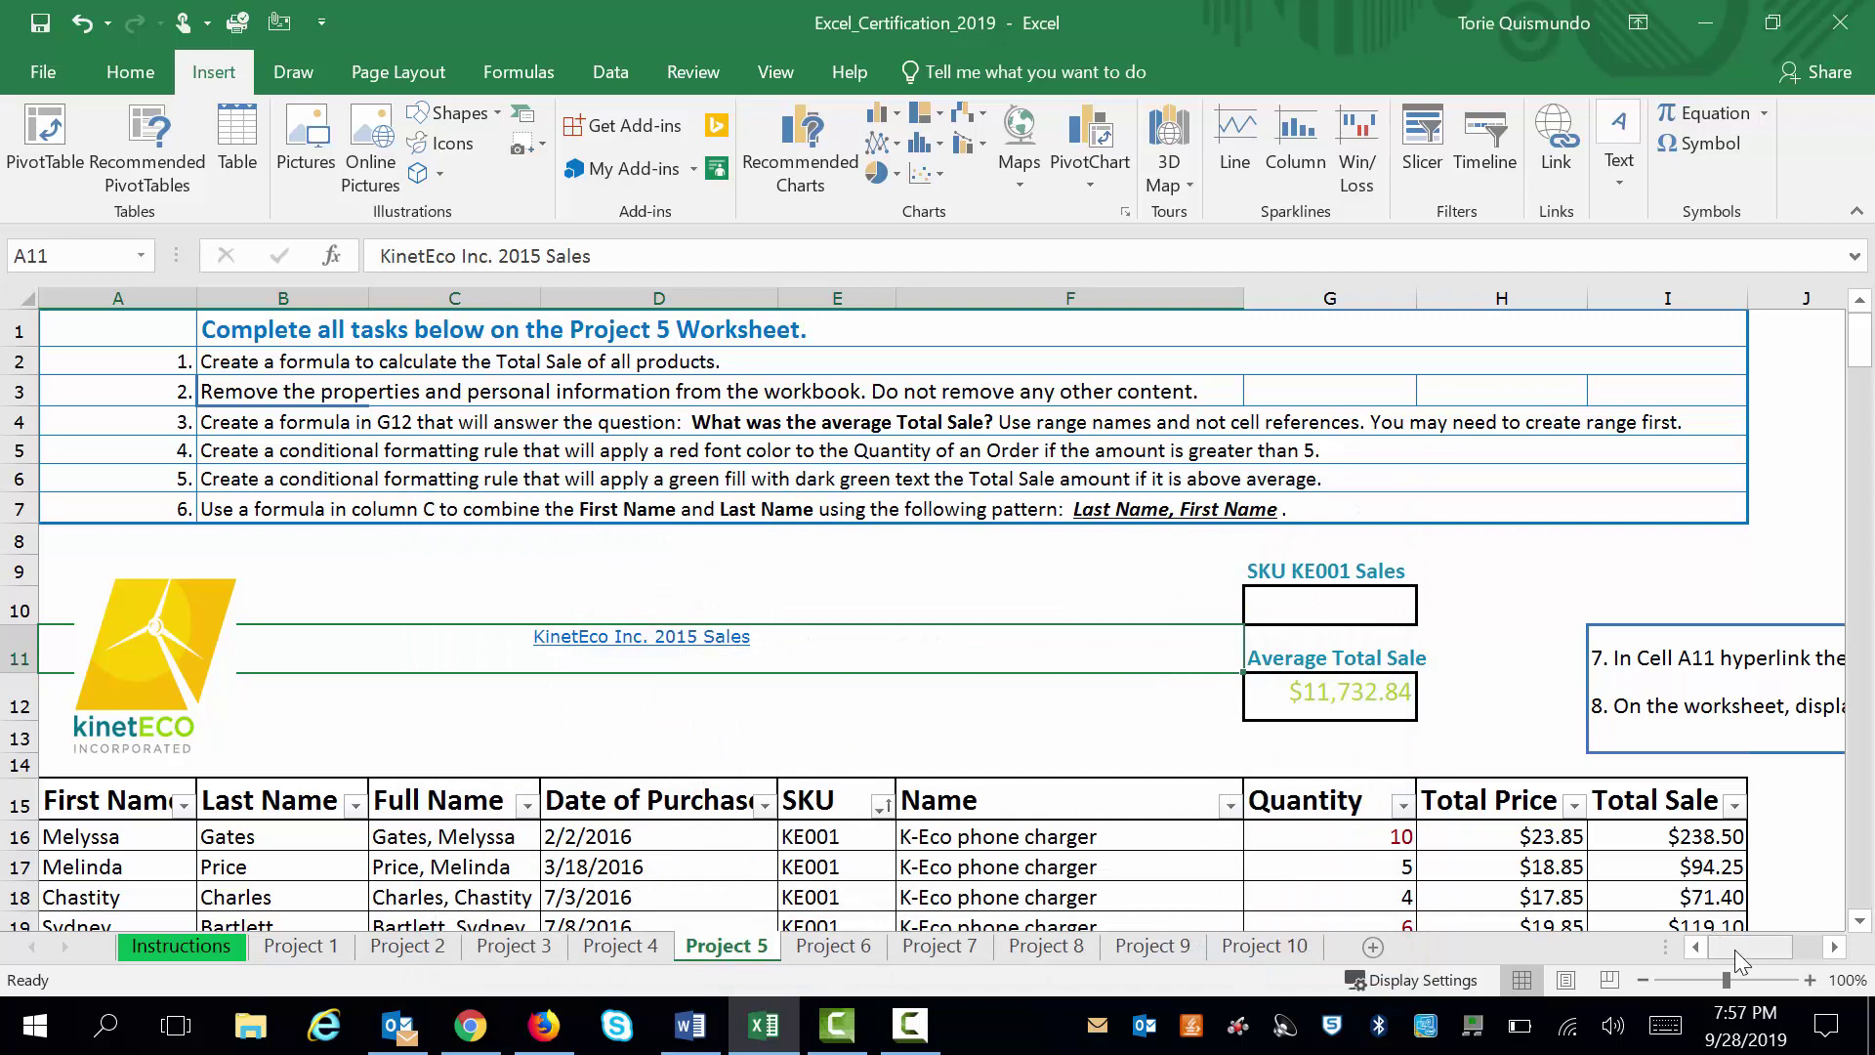
# Step: Edit the hyperlink in A11 to add the ScreenTip text 2015 Sales
pyautogui.moveTo(1735, 949); pyautogui.dragTo(1762, 947)
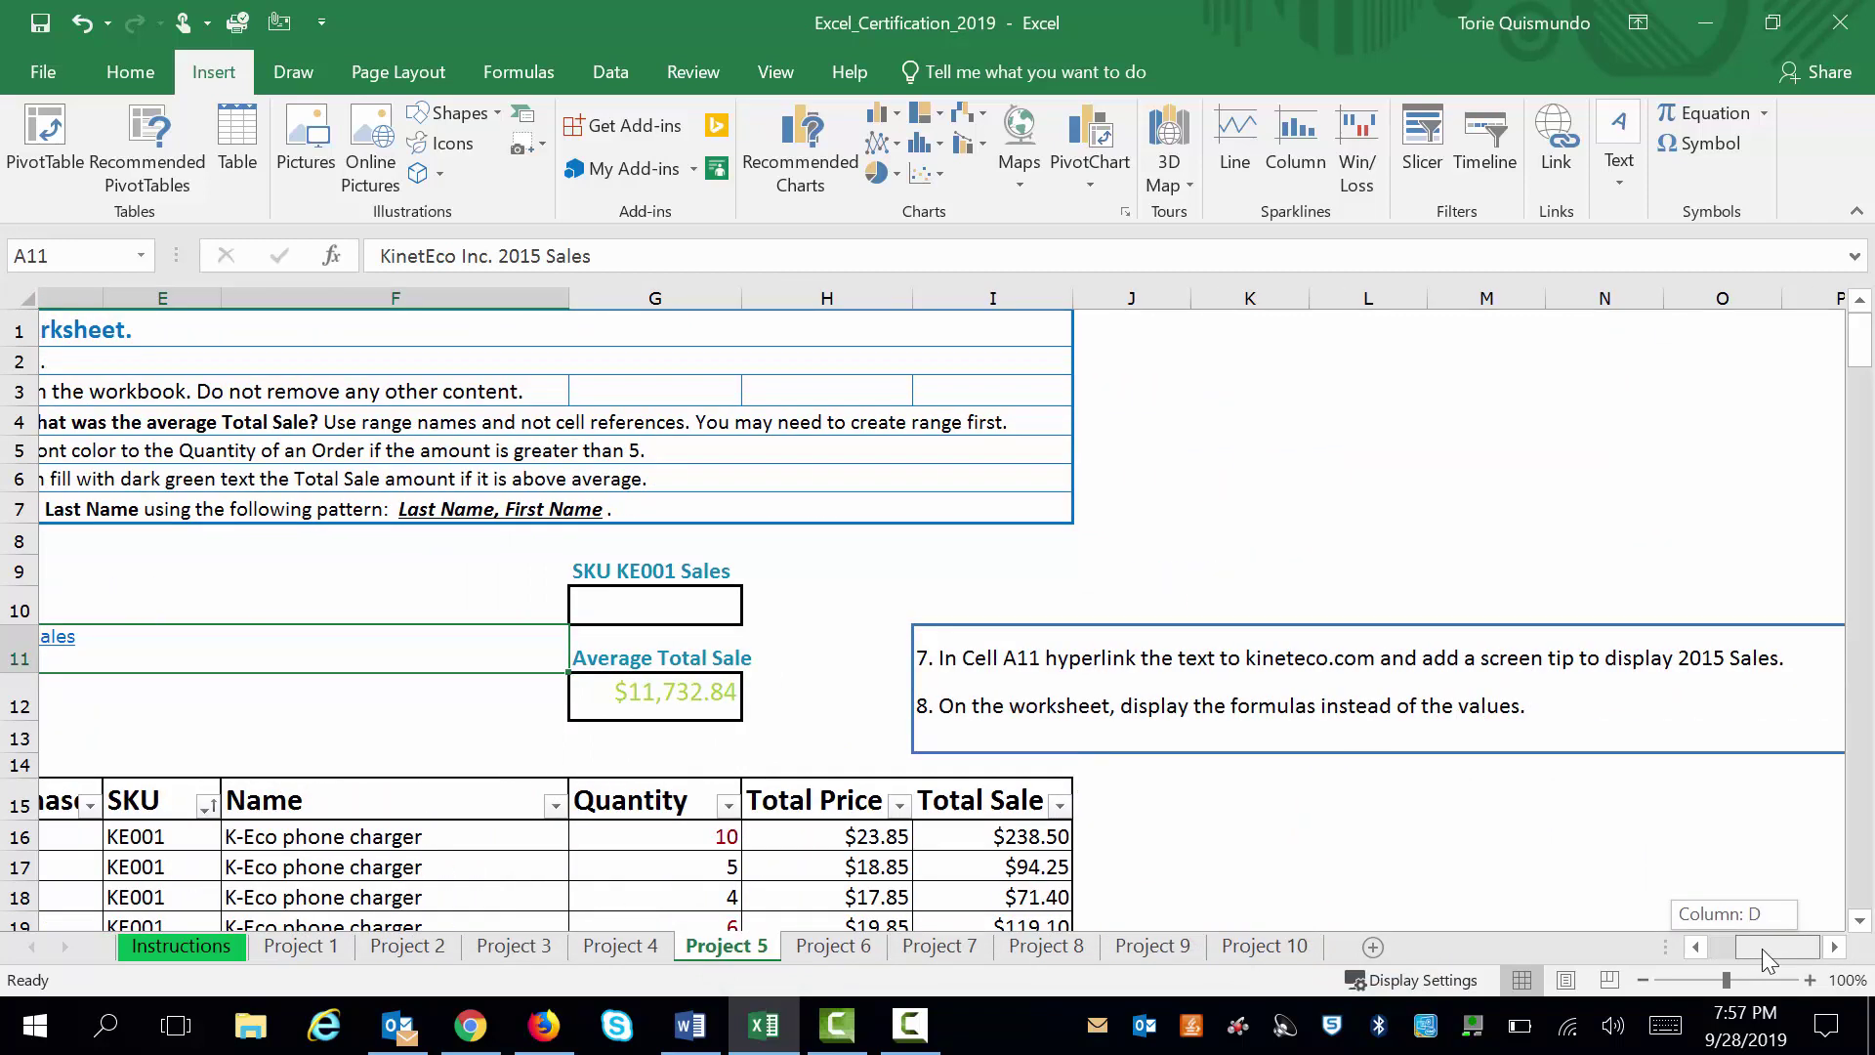
pyautogui.moveTo(1762, 947); pyautogui.dragTo(1726, 941)
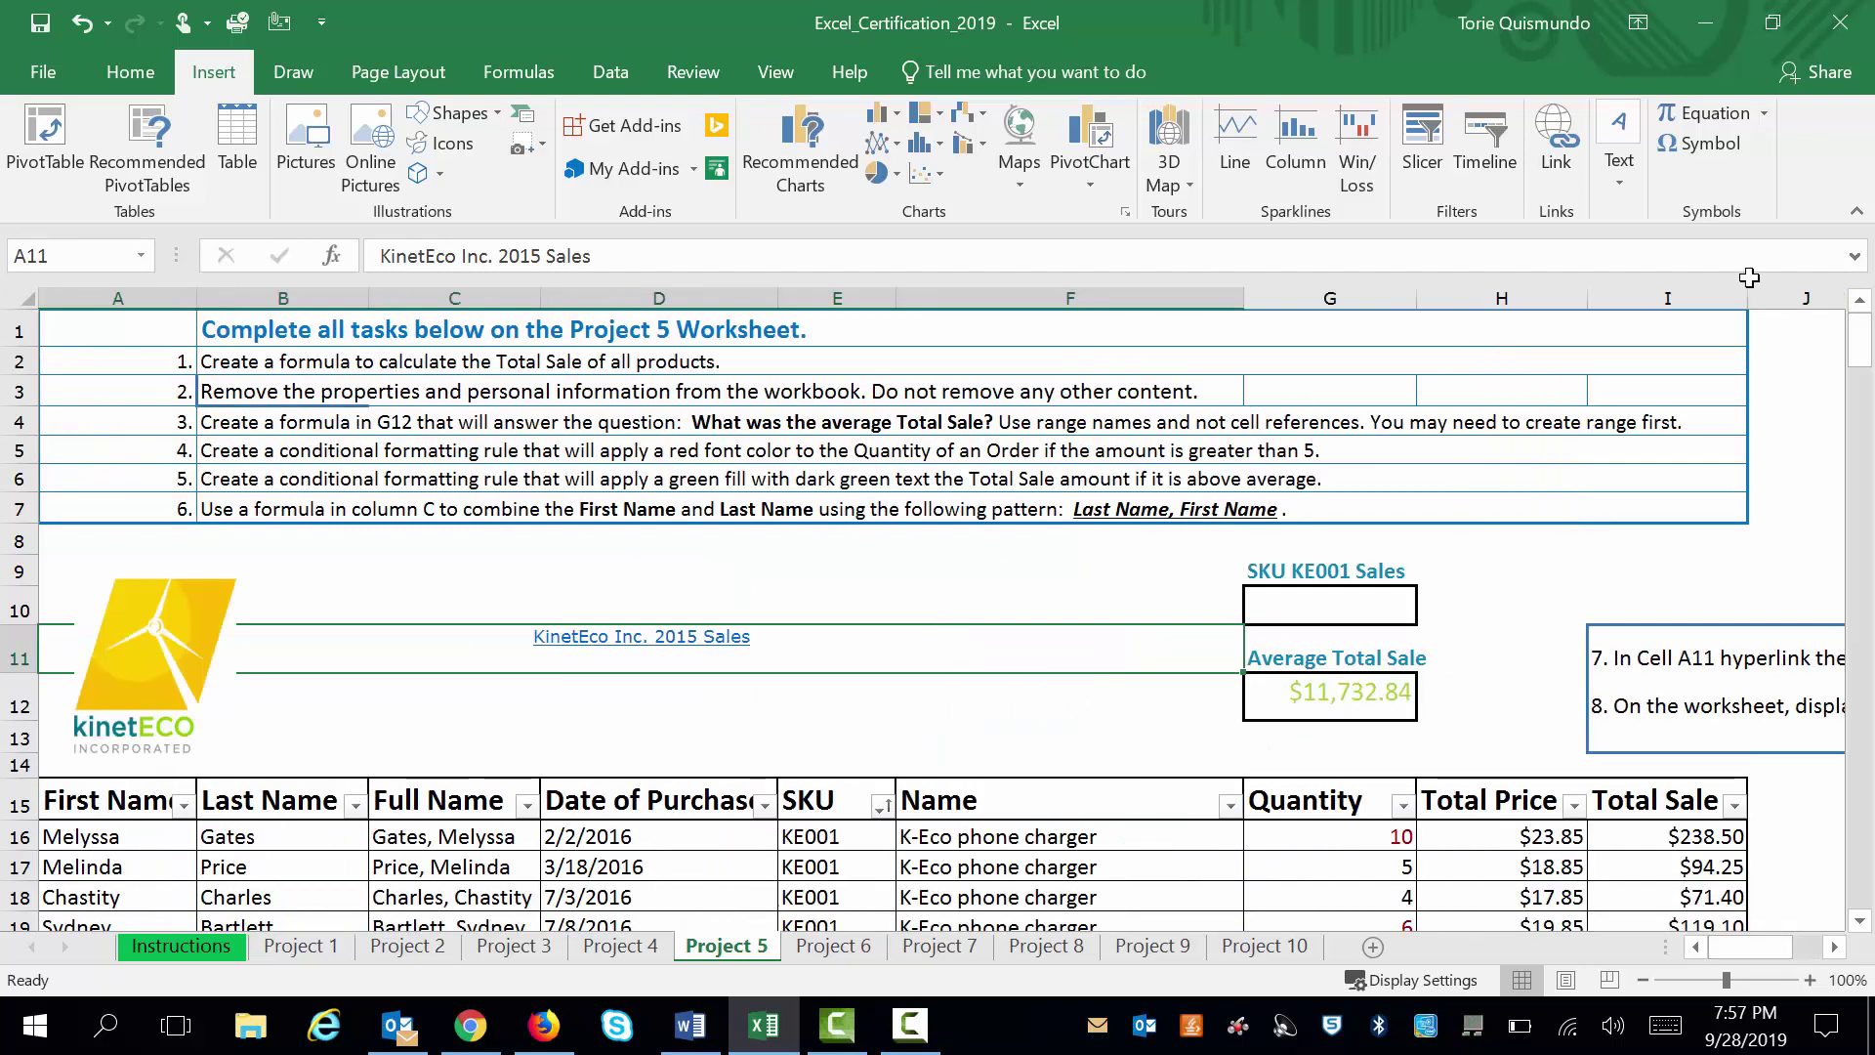
pyautogui.click(1556, 147)
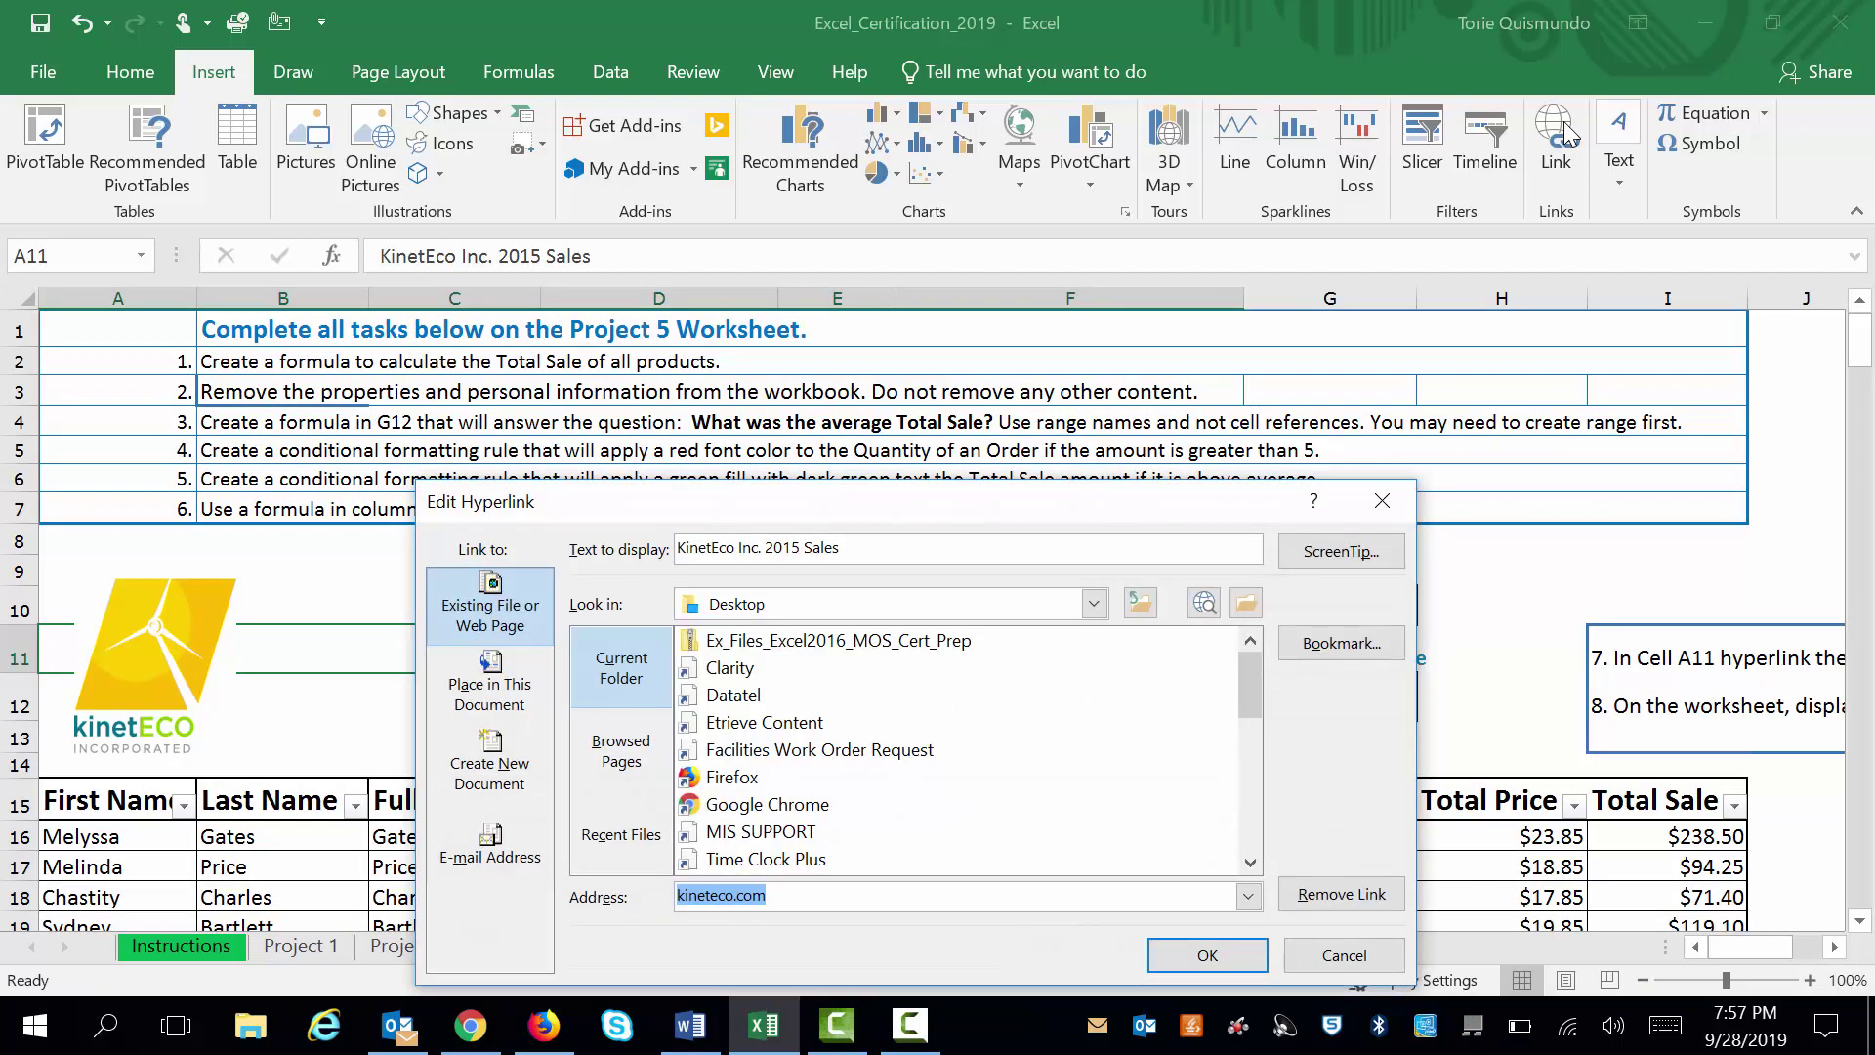
pyautogui.click(1317, 553)
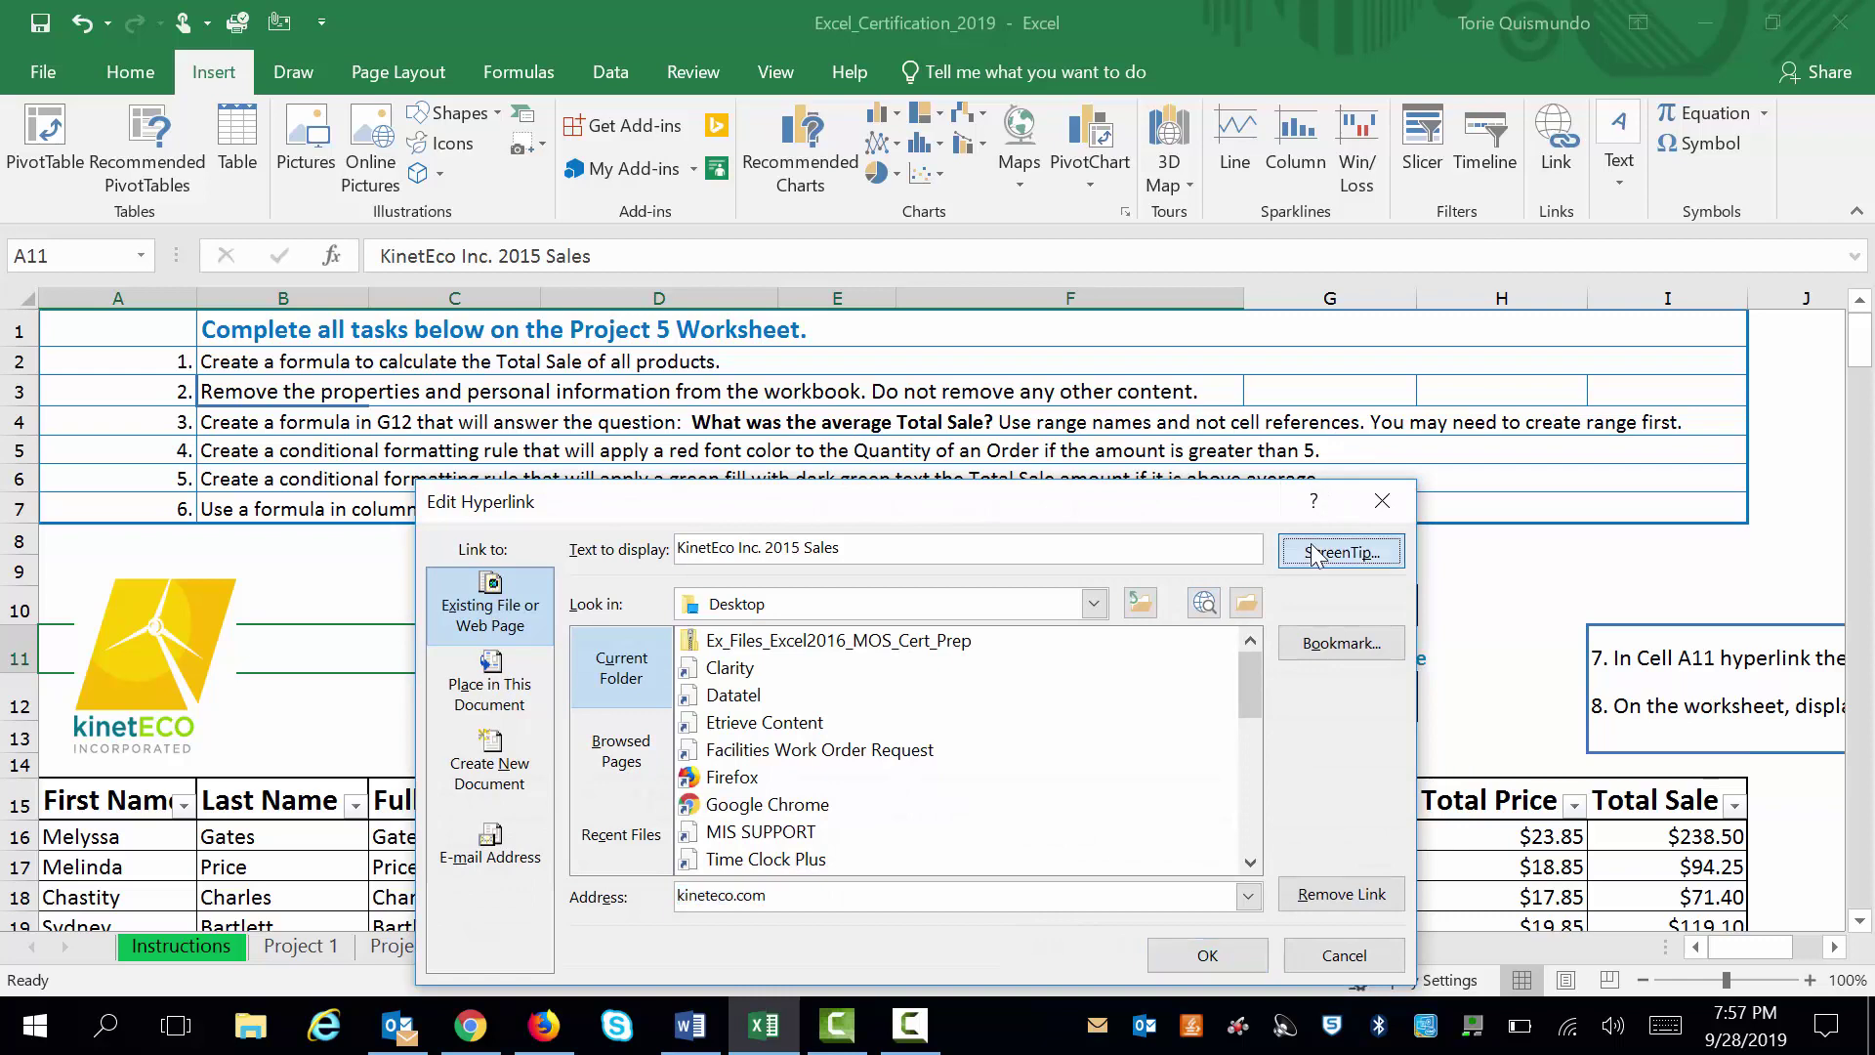
pyautogui.write('2015')
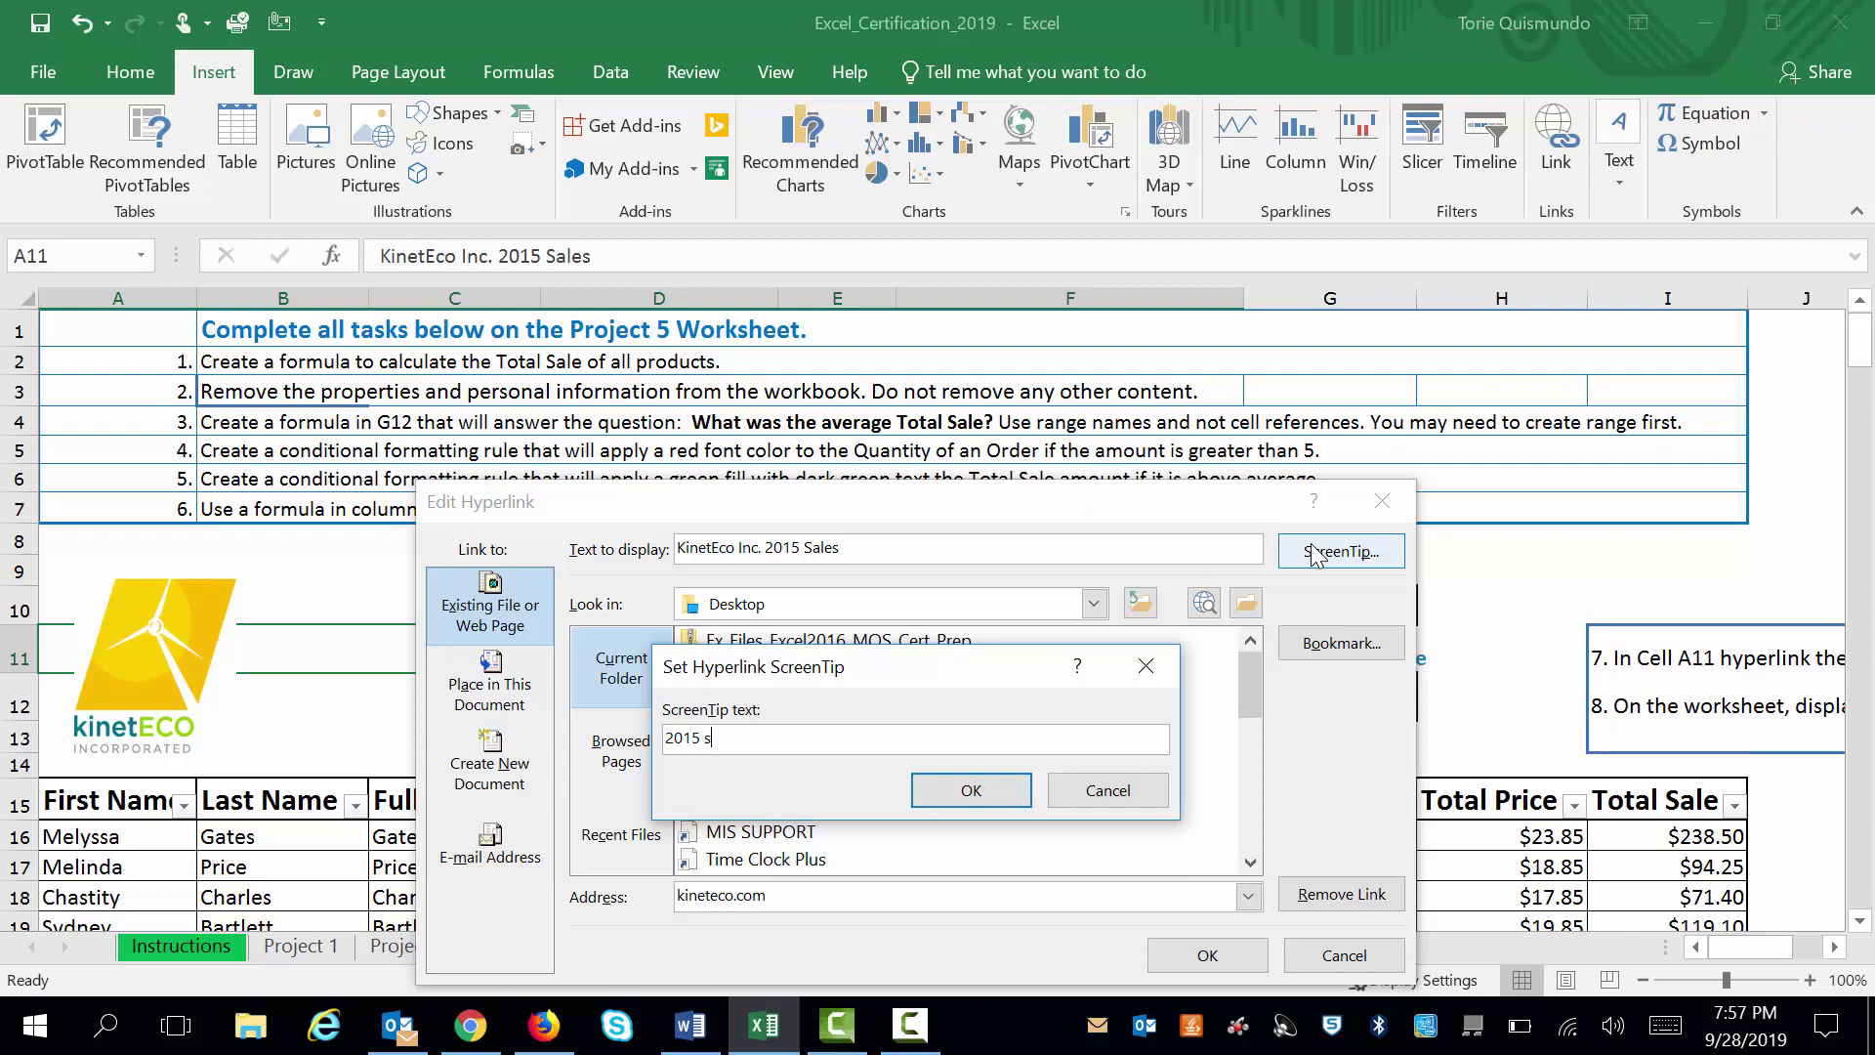
pyautogui.write(' Sales')
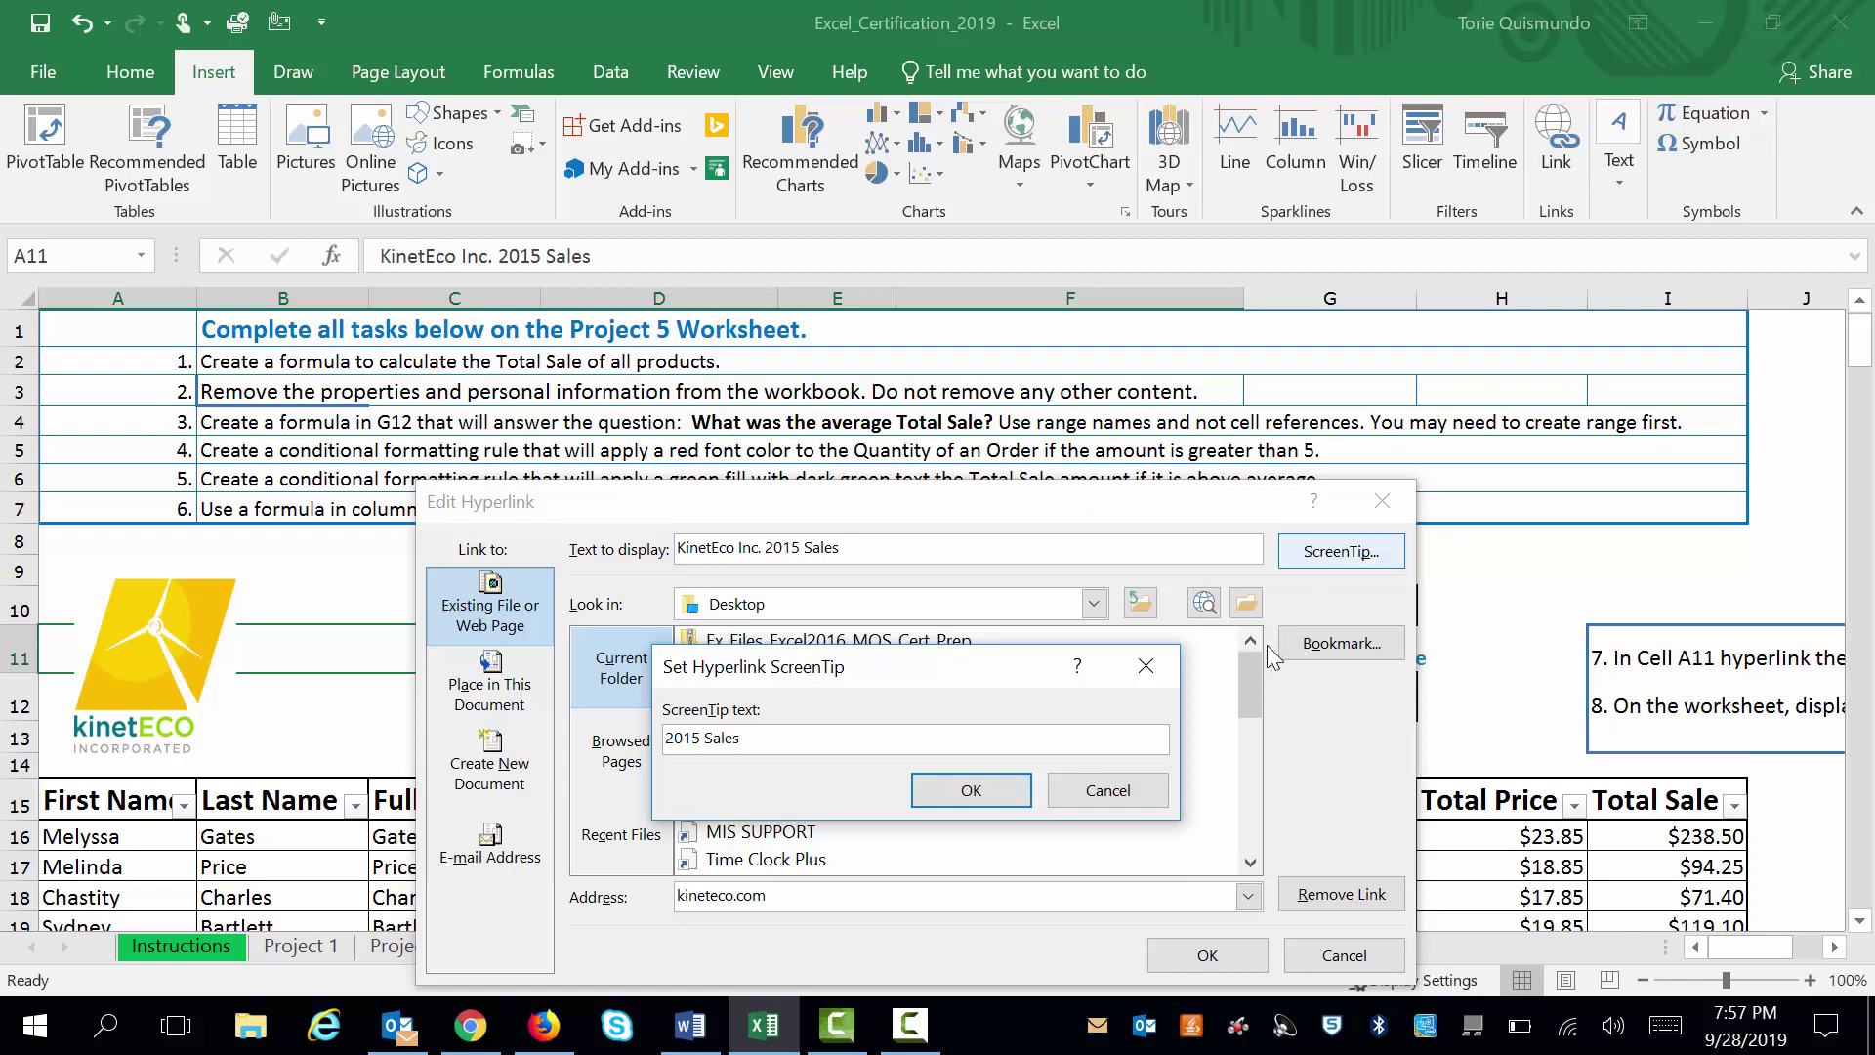
pyautogui.click(962, 791)
pyautogui.click(1221, 960)
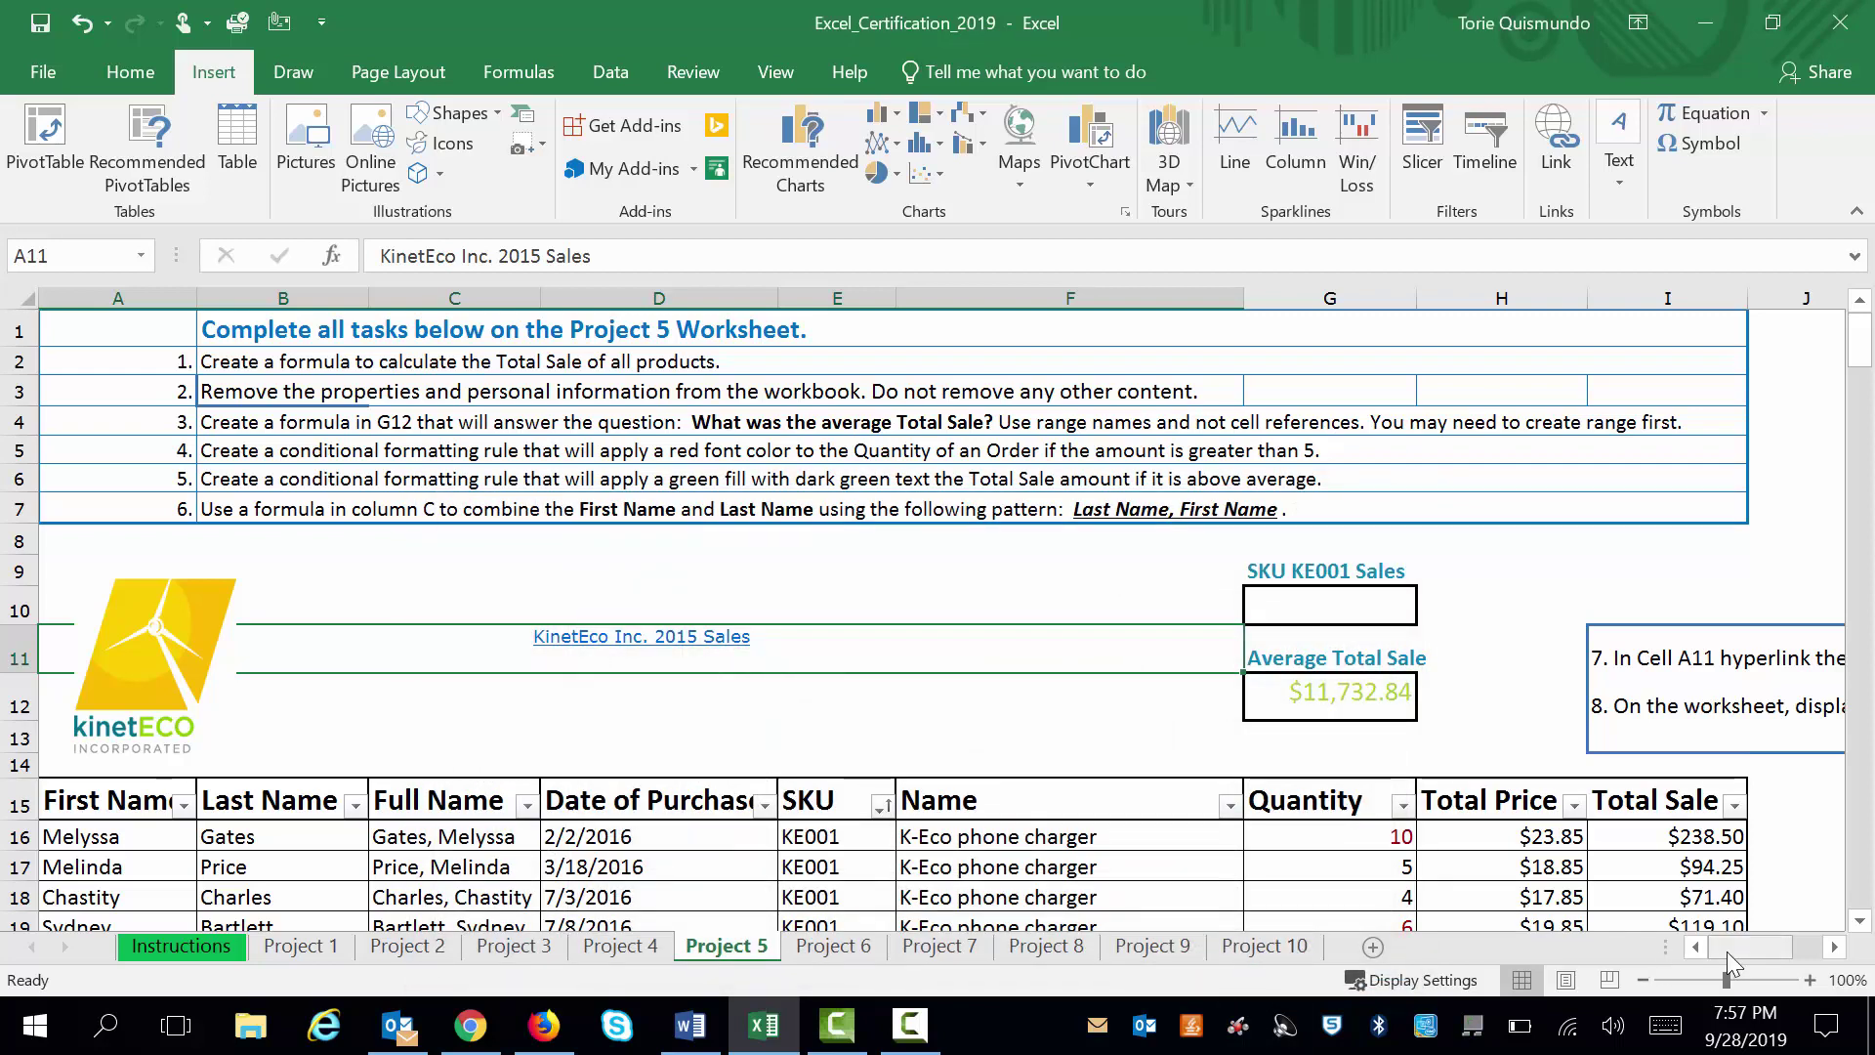
# Step: Display the formulas instead of the values on the Project 5 worksheet
pyautogui.moveTo(1727, 952); pyautogui.dragTo(1531, 930)
pyautogui.hotkey('ctrl', '`')
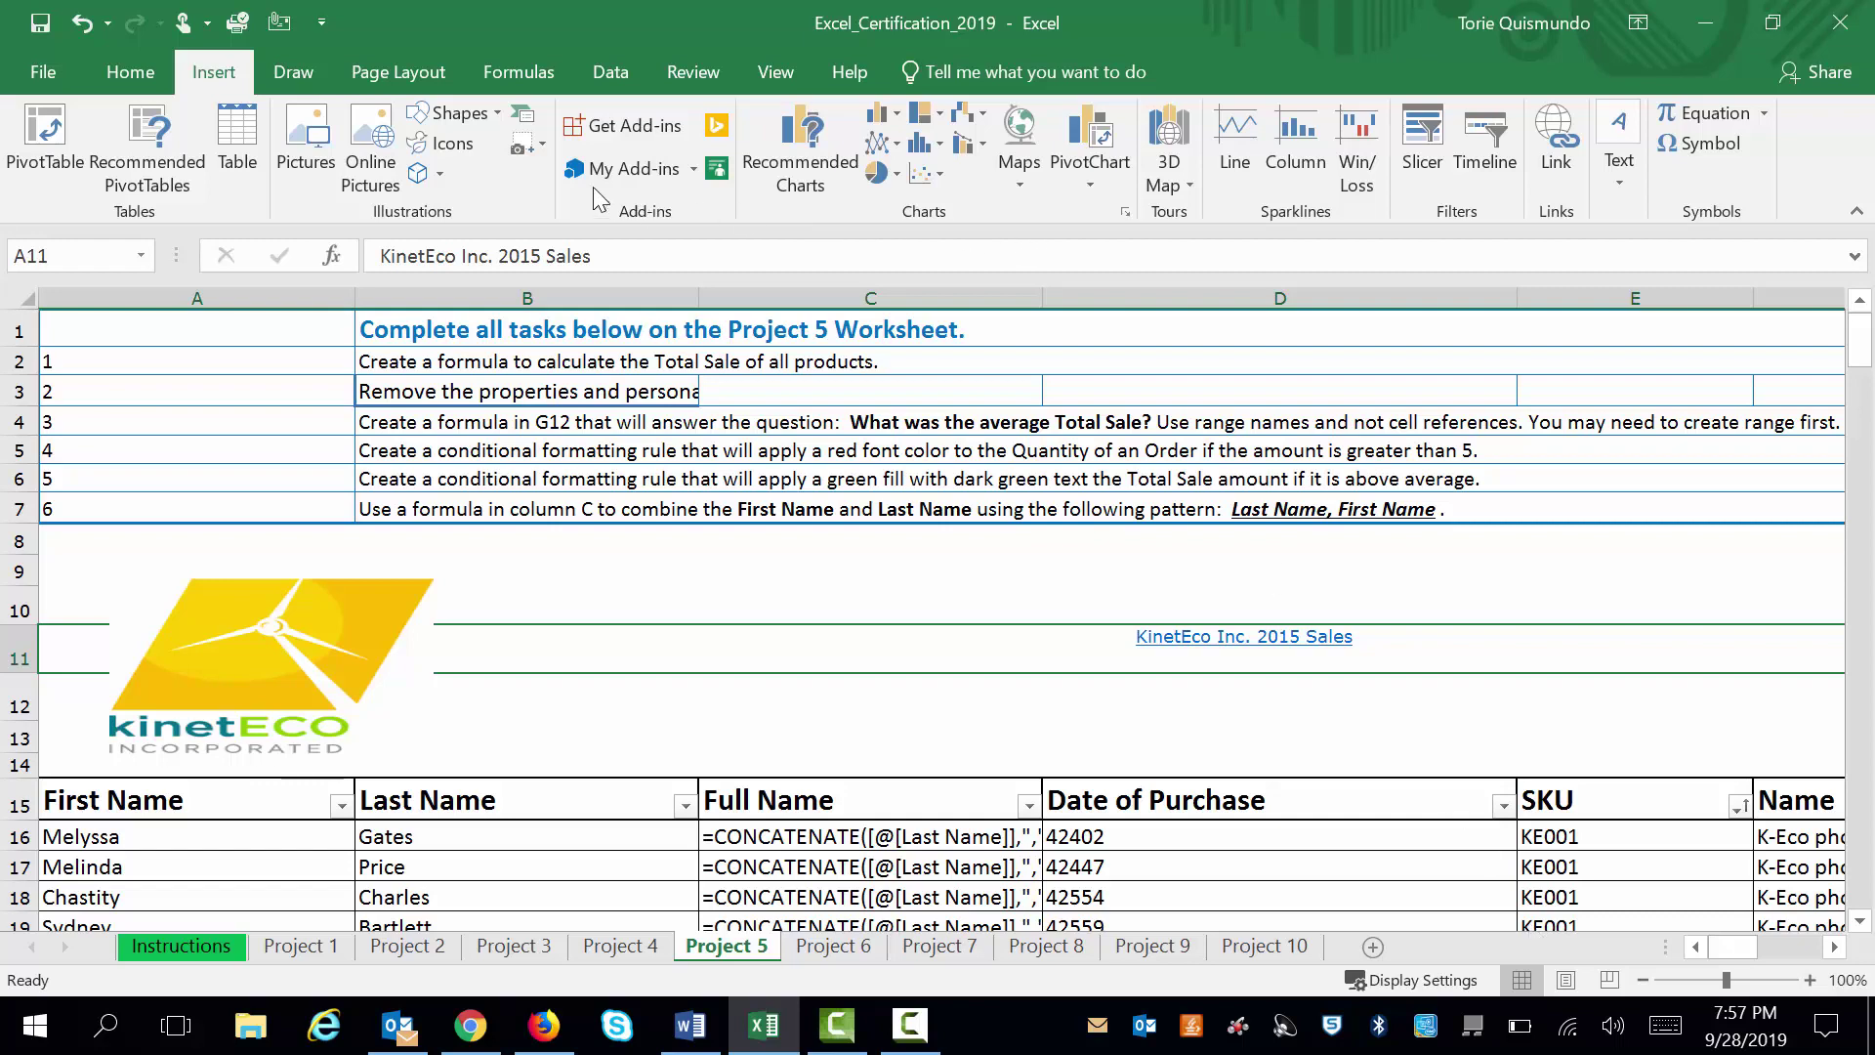
pyautogui.click(520, 74)
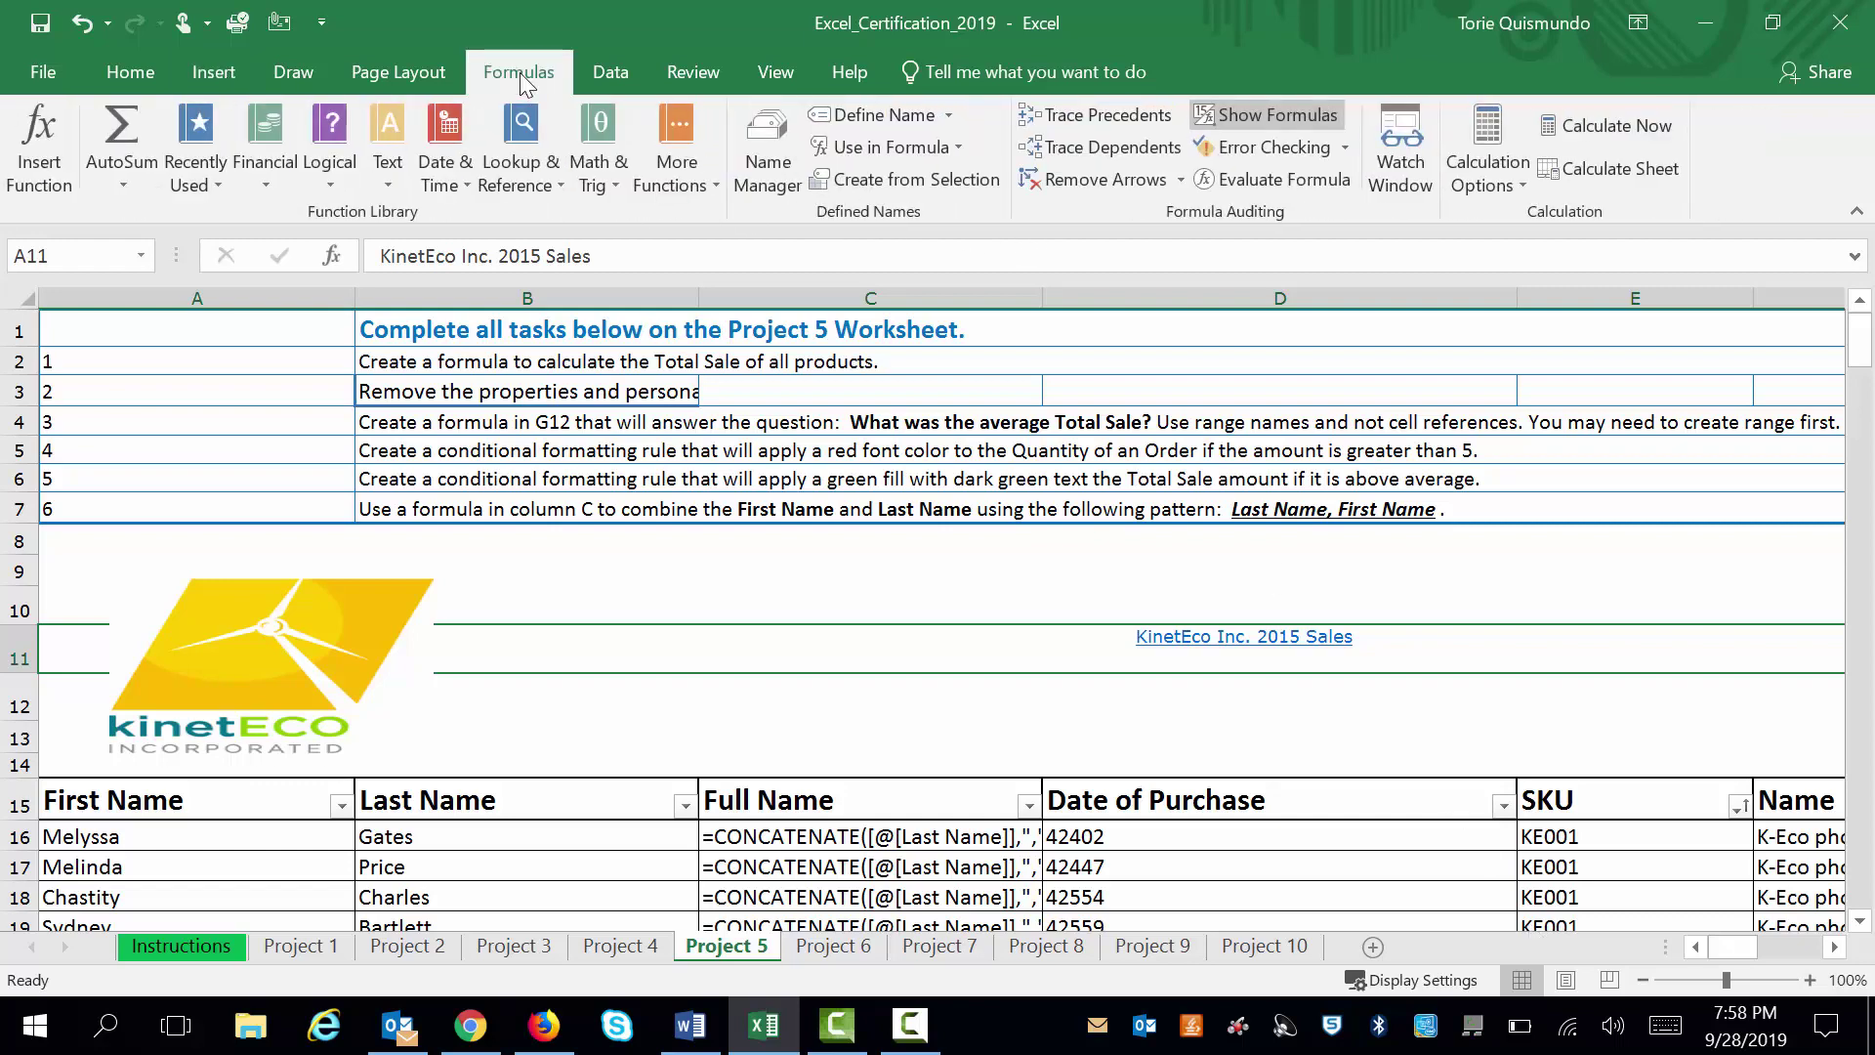